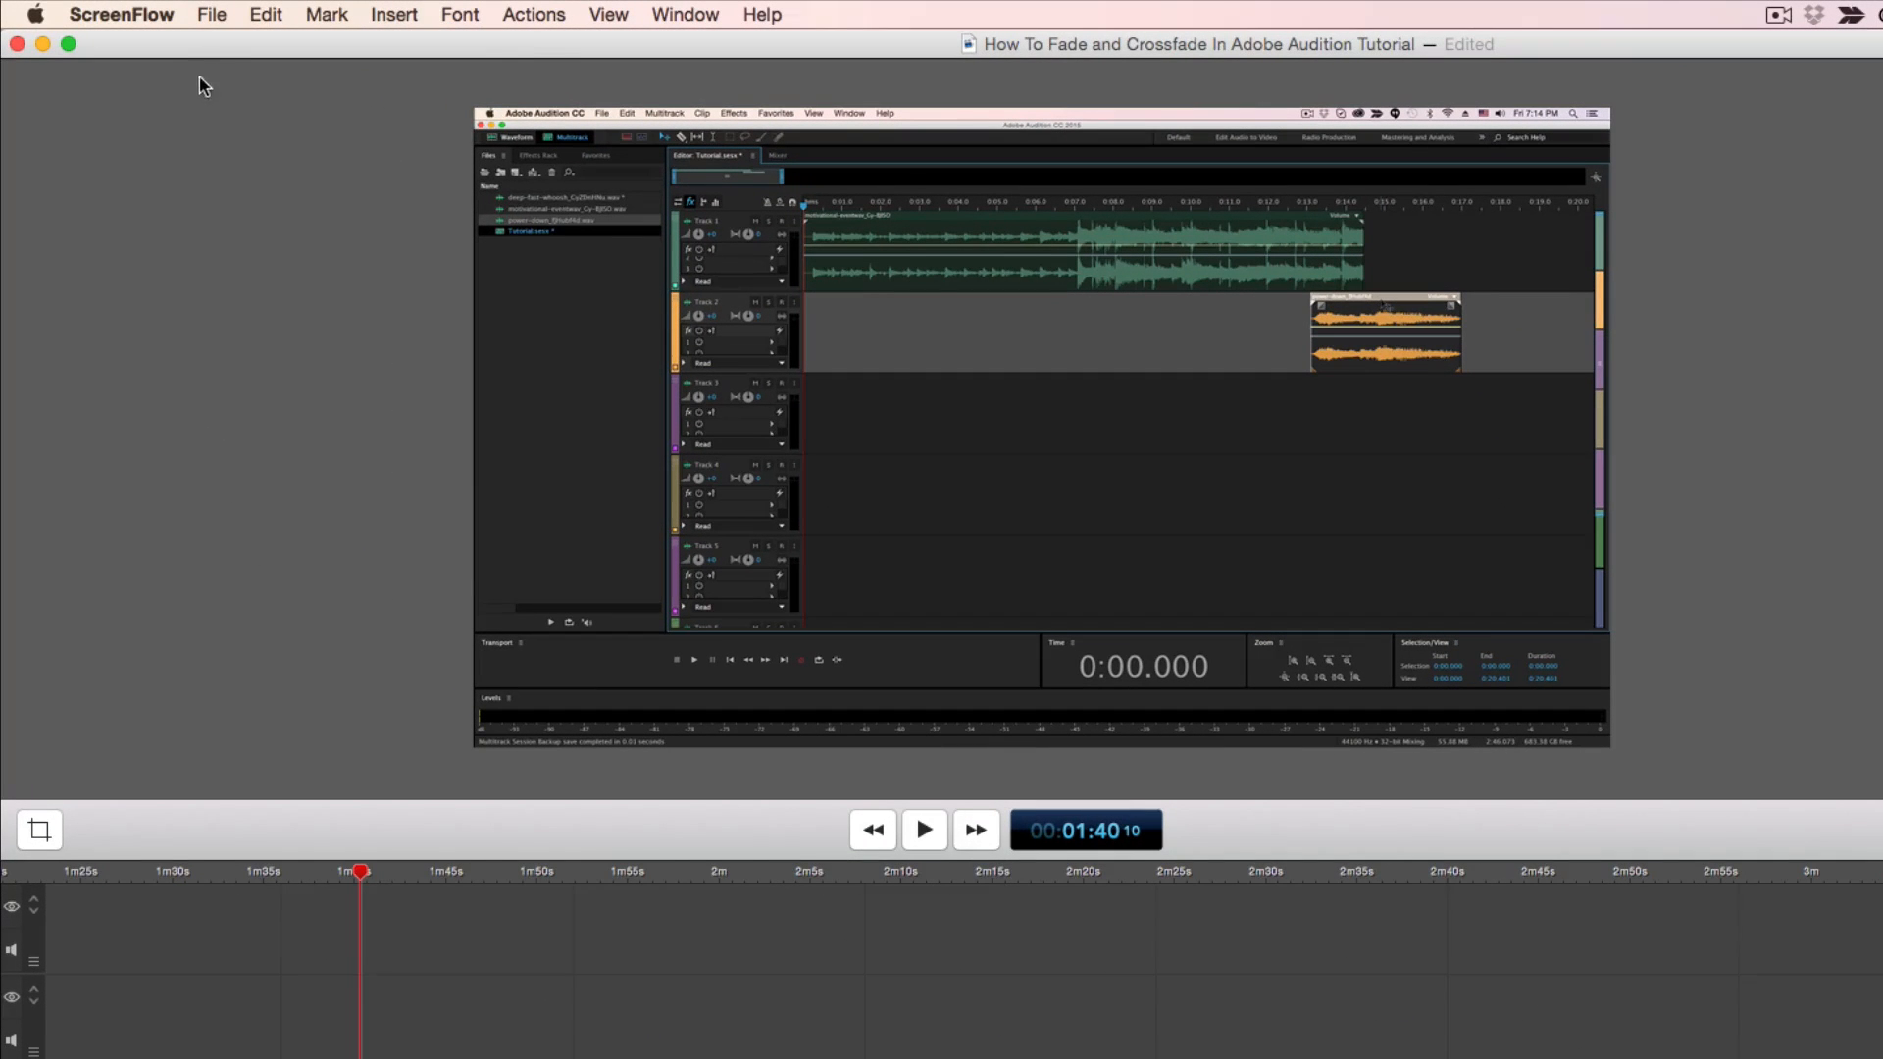
- Open the export settings and review the available presets, keeping Animated GIF
click(163, 12)
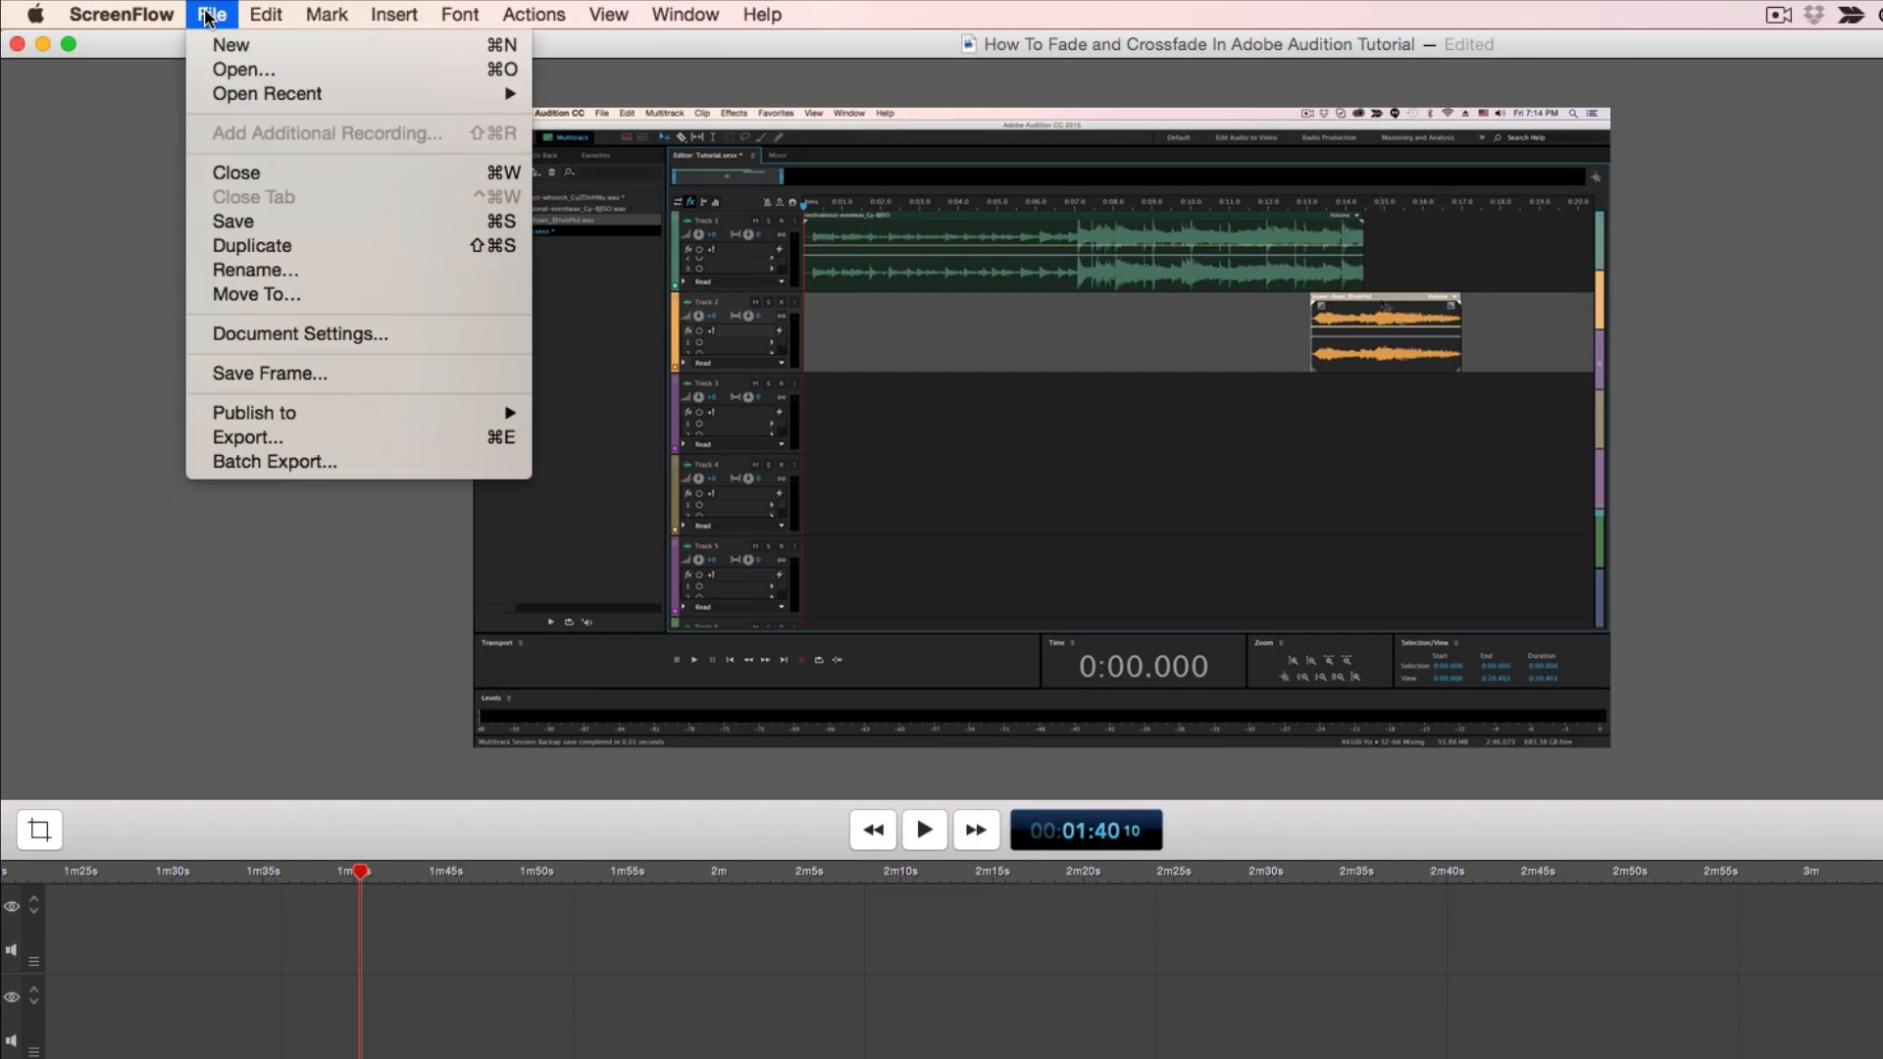
click(278, 437)
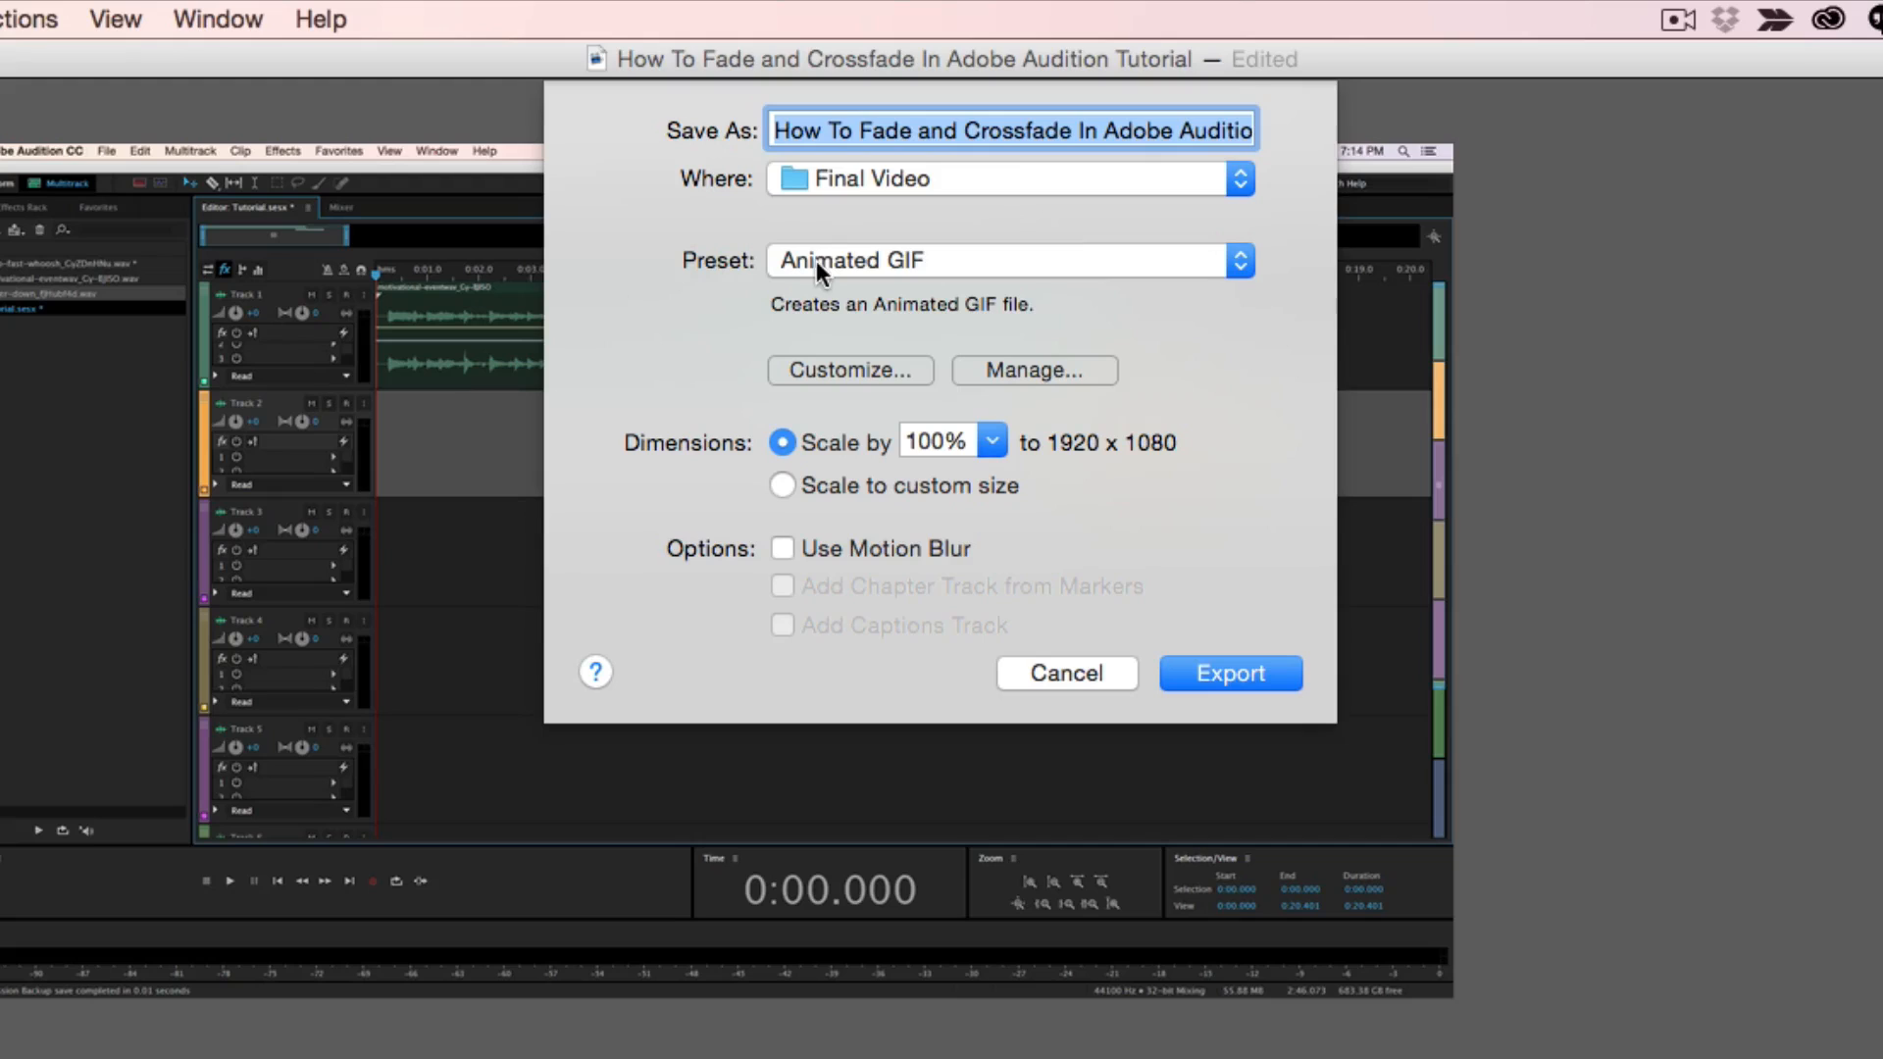
click(816, 261)
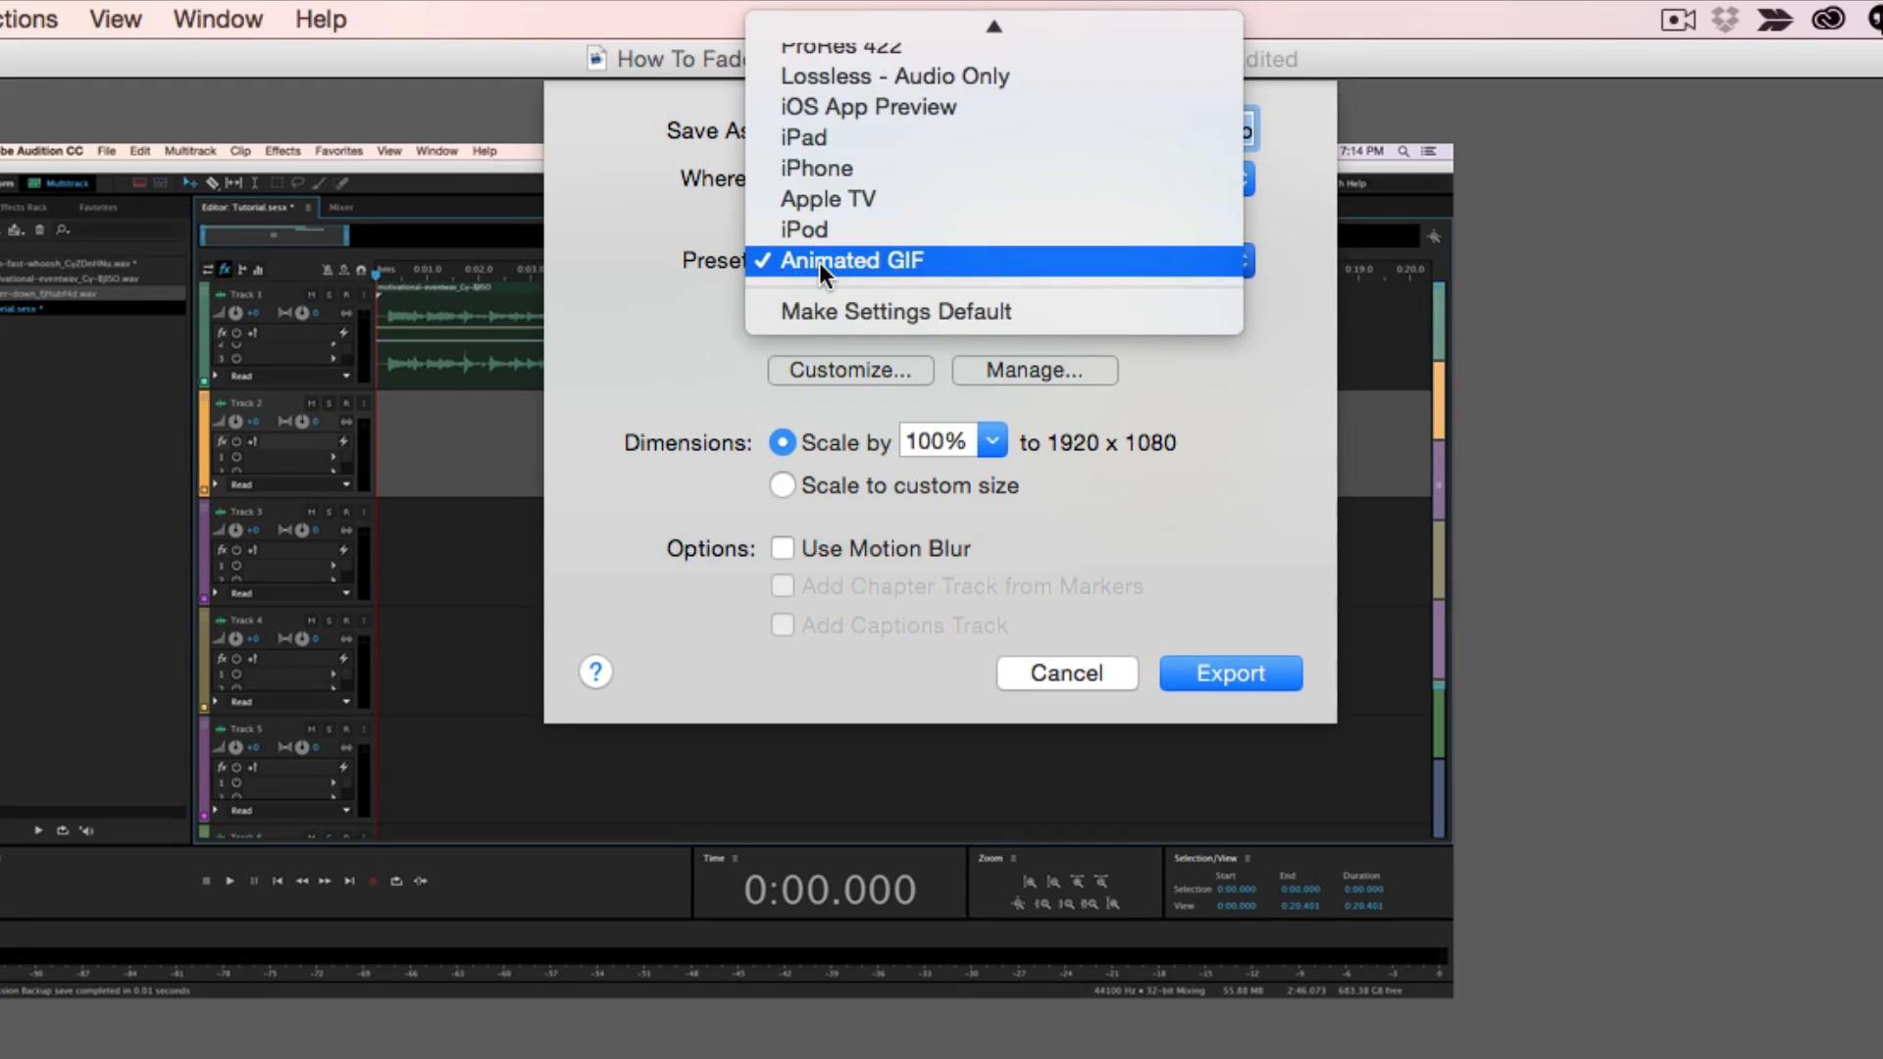
click(820, 261)
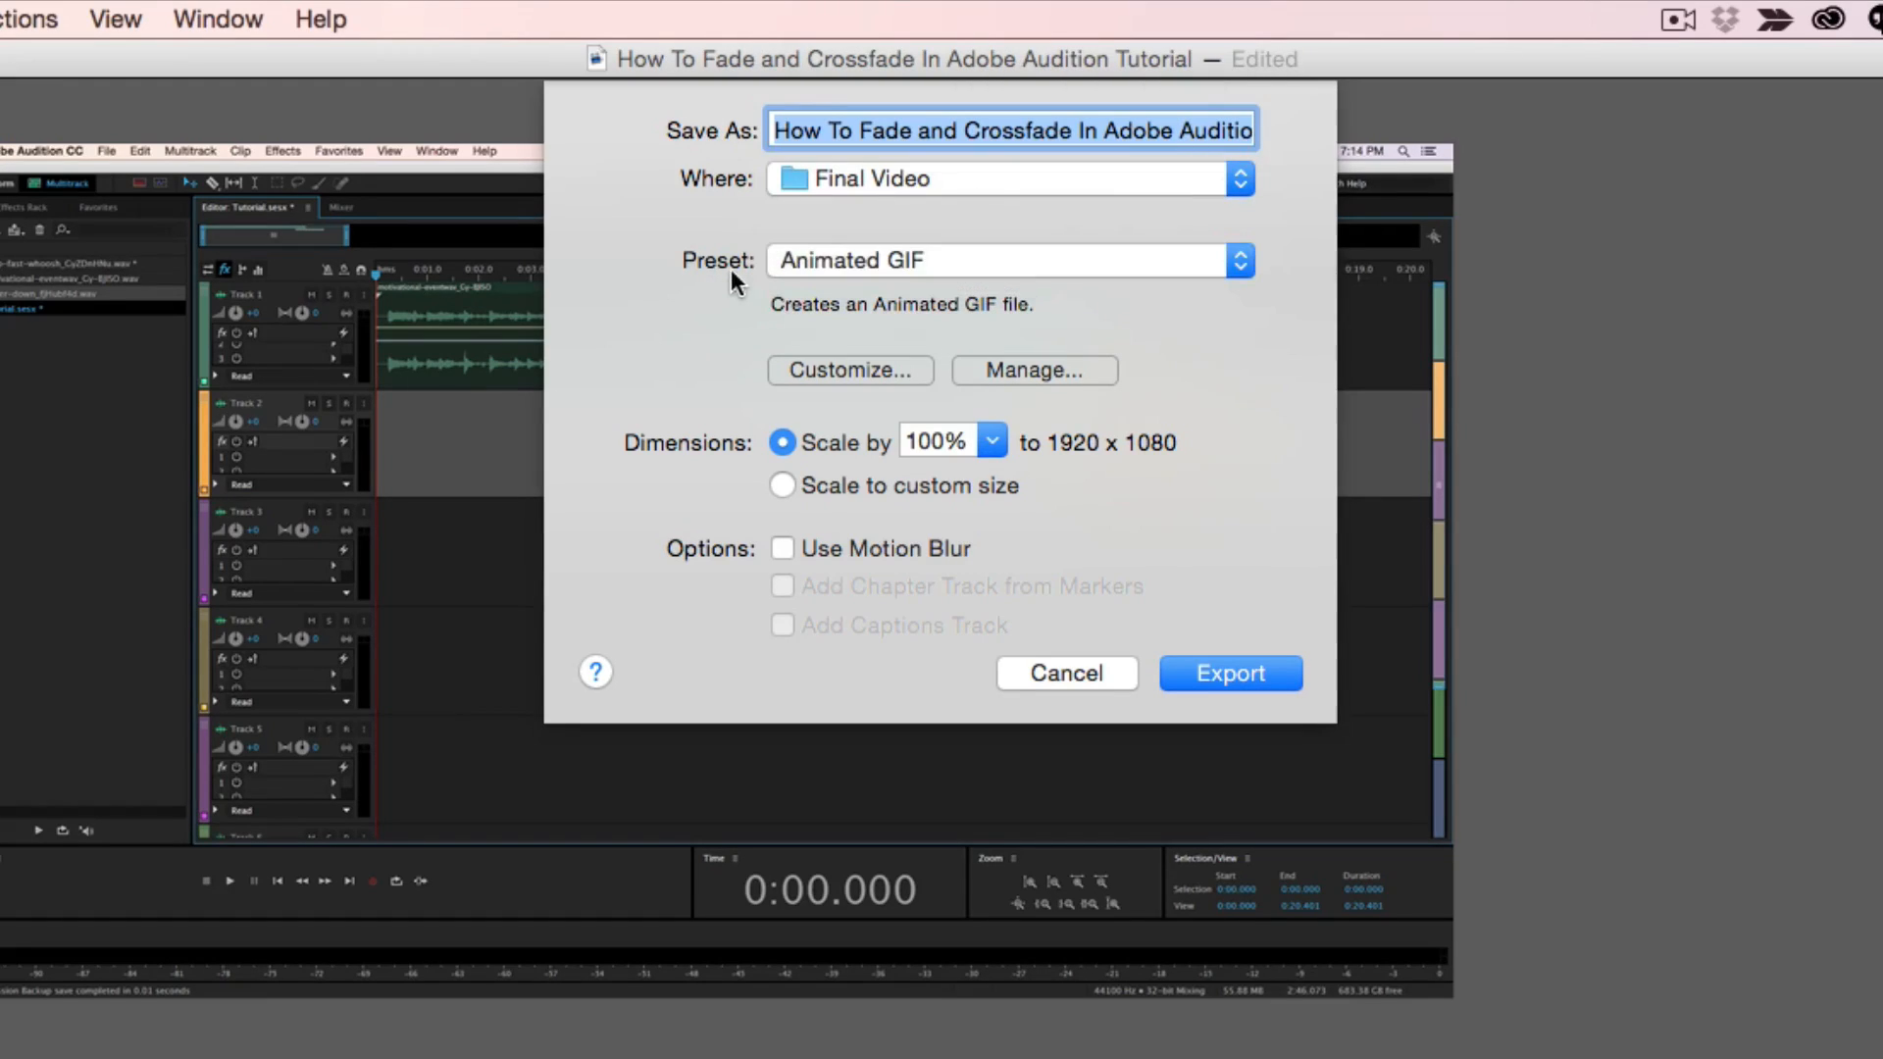
- Review the framerate and color options for the Animated GIF preset, keeping 30 fps and 256 colors, and cancel the export
click(844, 369)
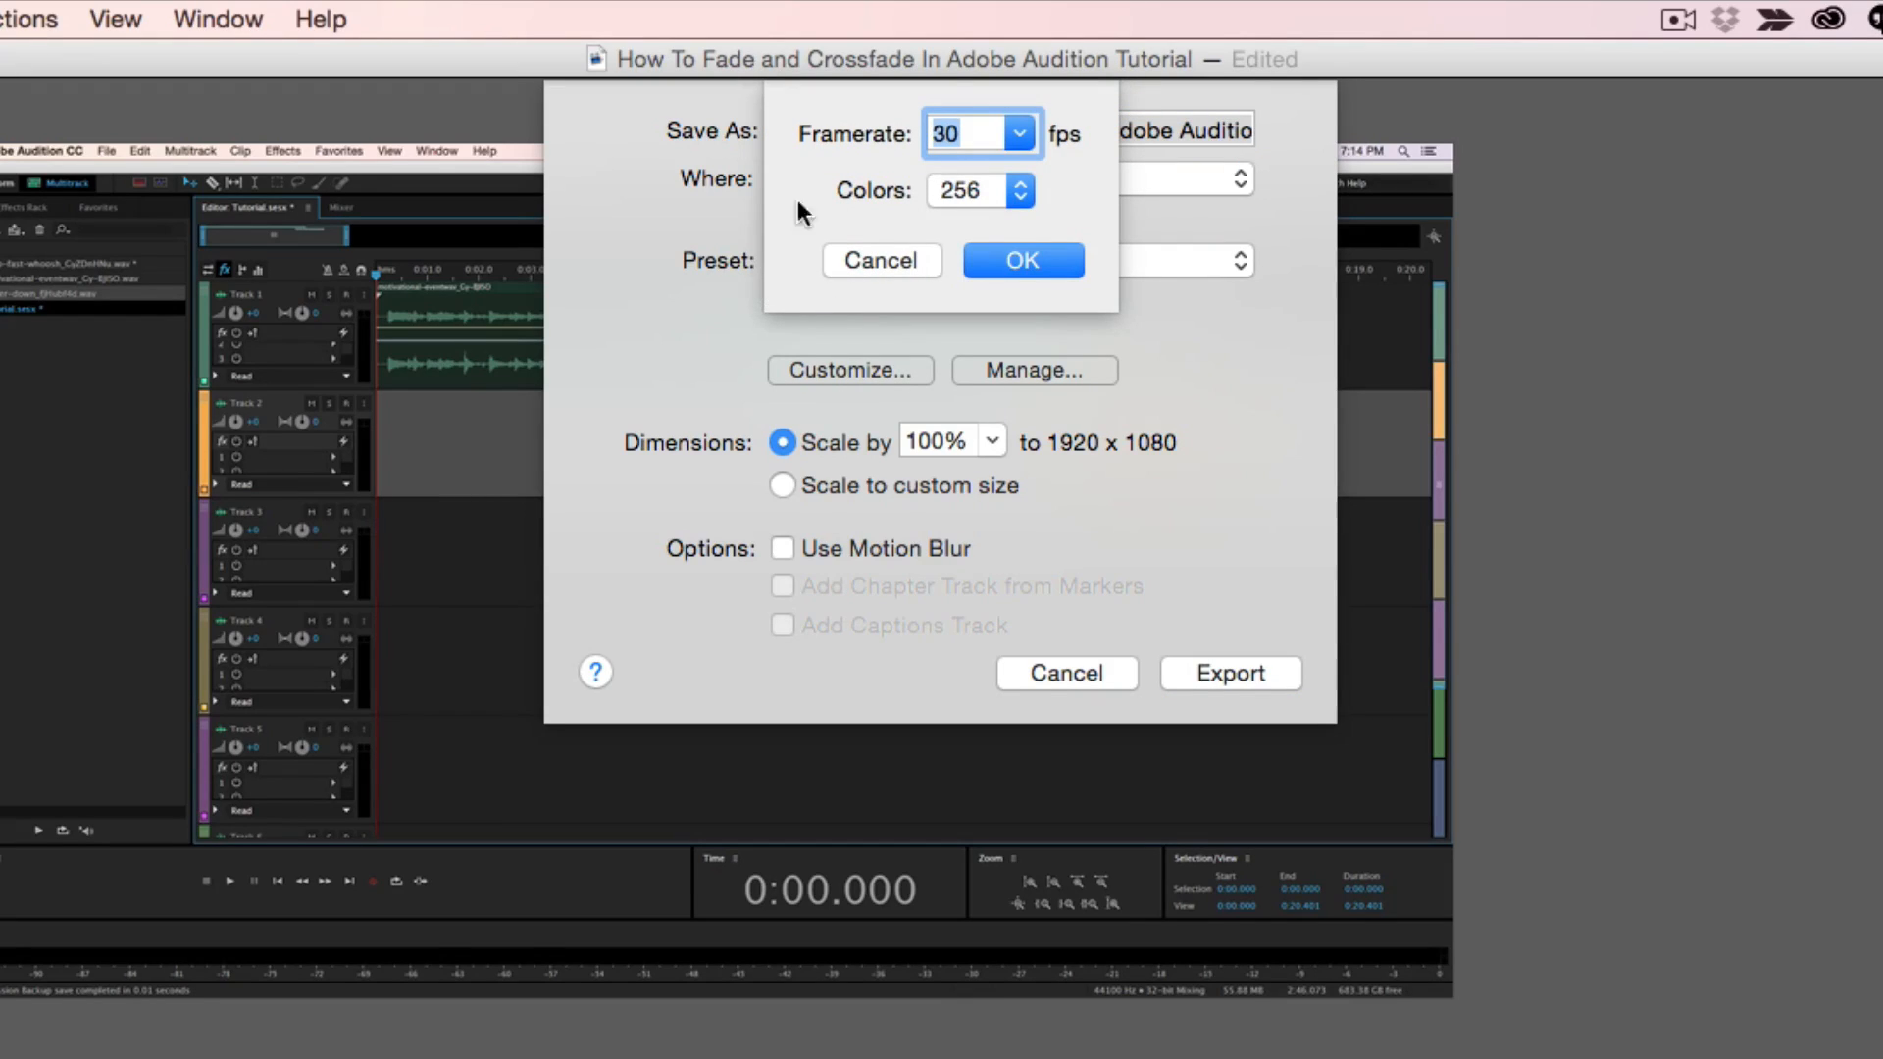
click(1019, 139)
scroll(1020, 198, down, 1)
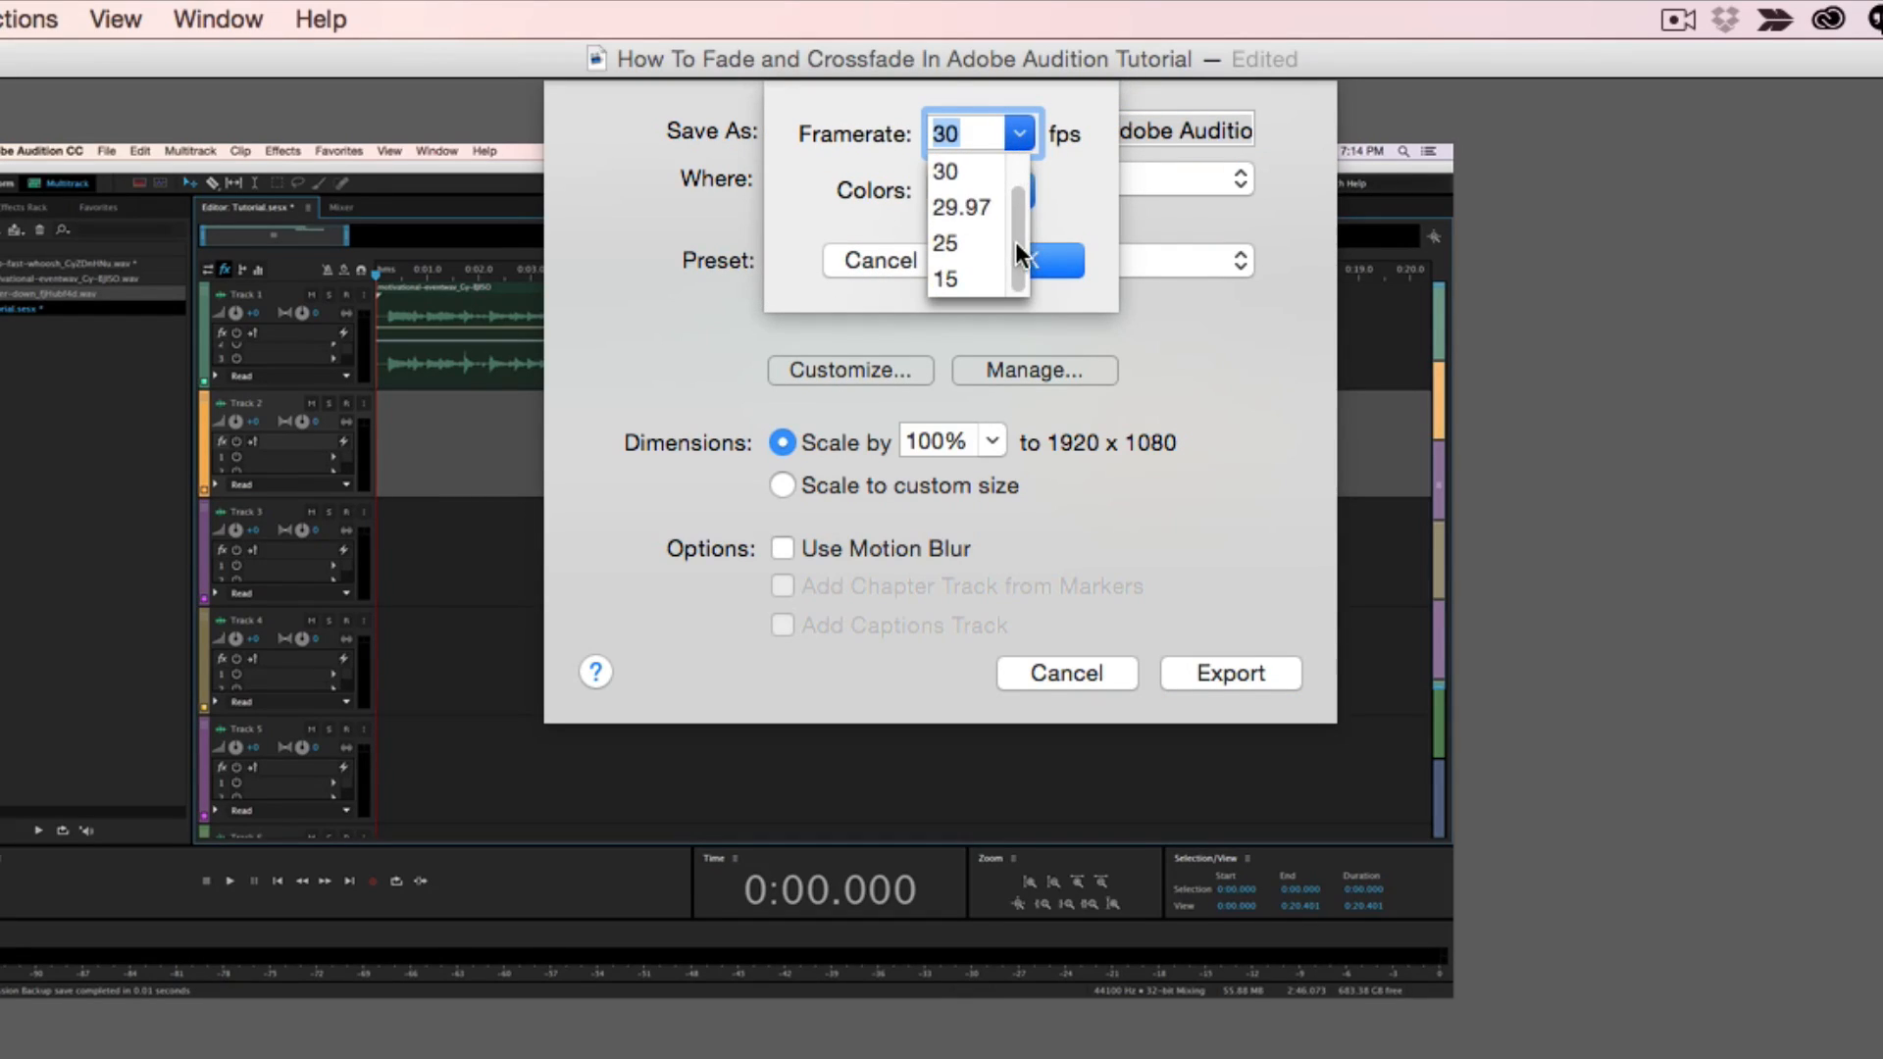
scroll(1014, 186, up, 1)
click(883, 174)
click(969, 189)
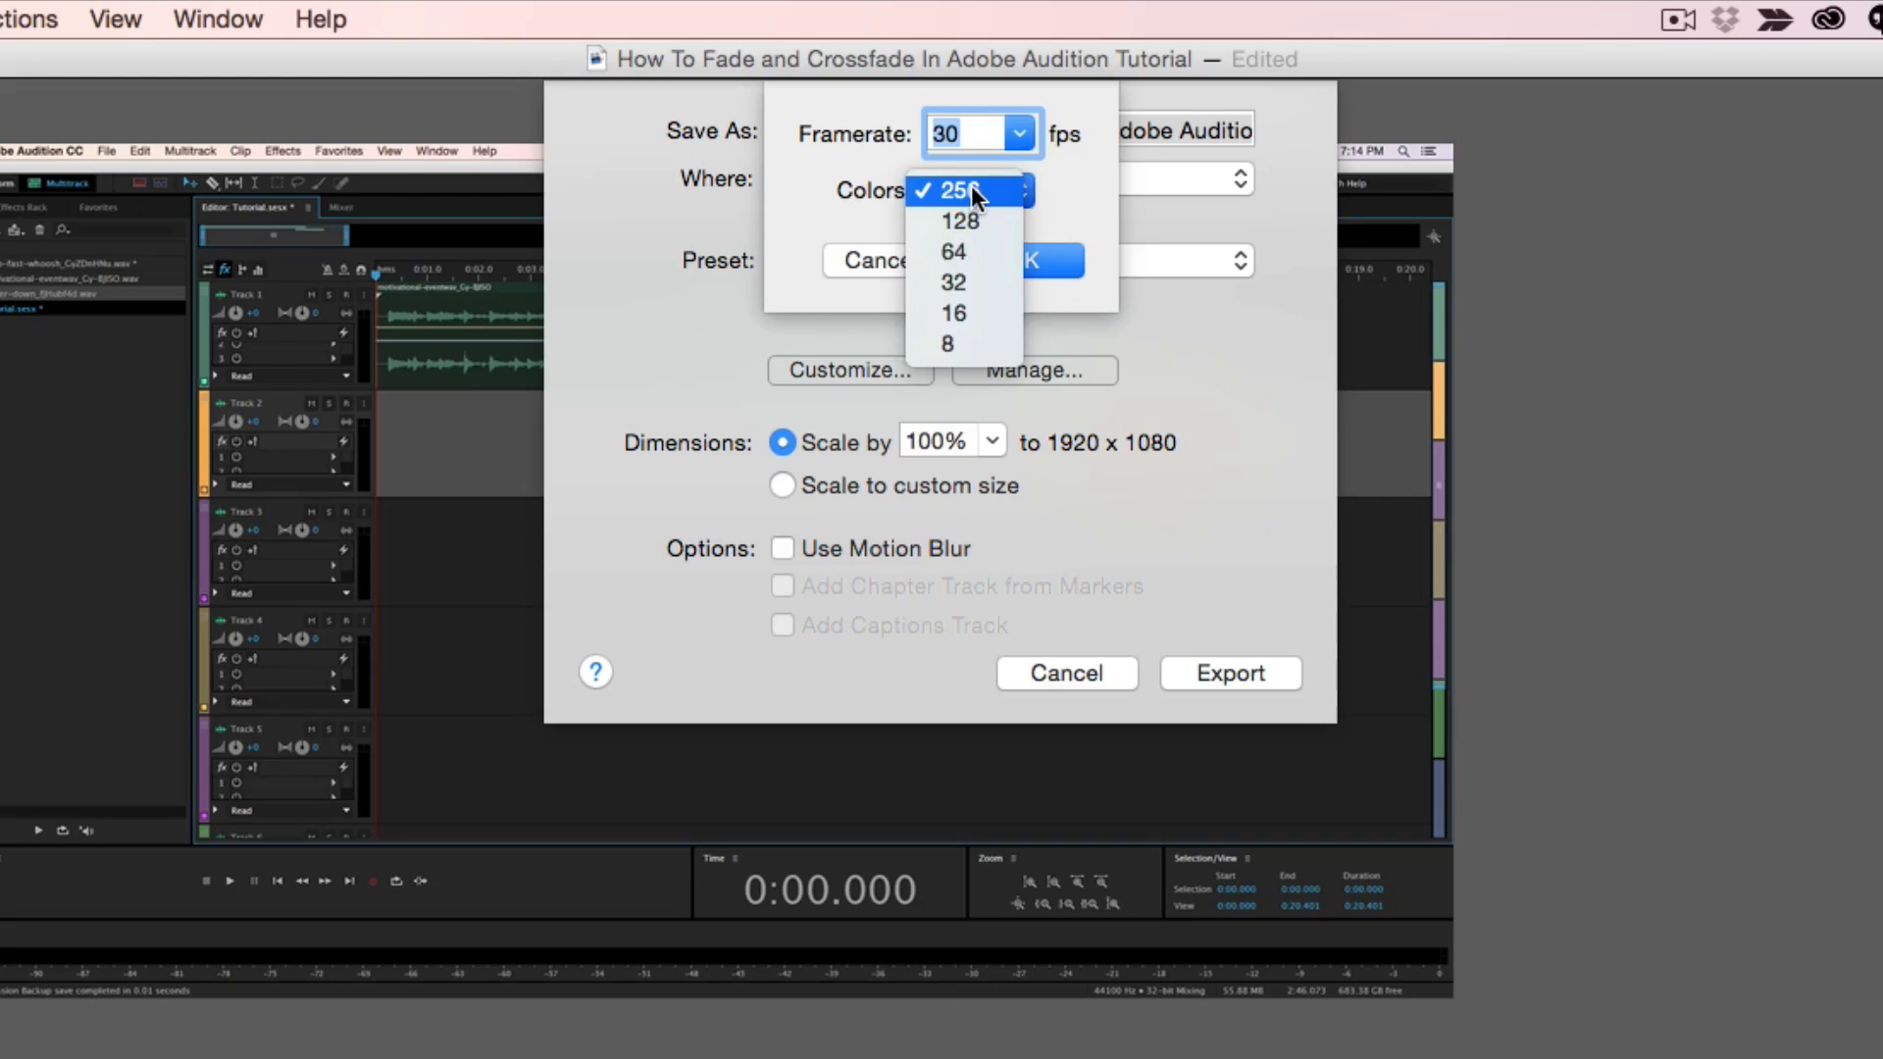
click(817, 210)
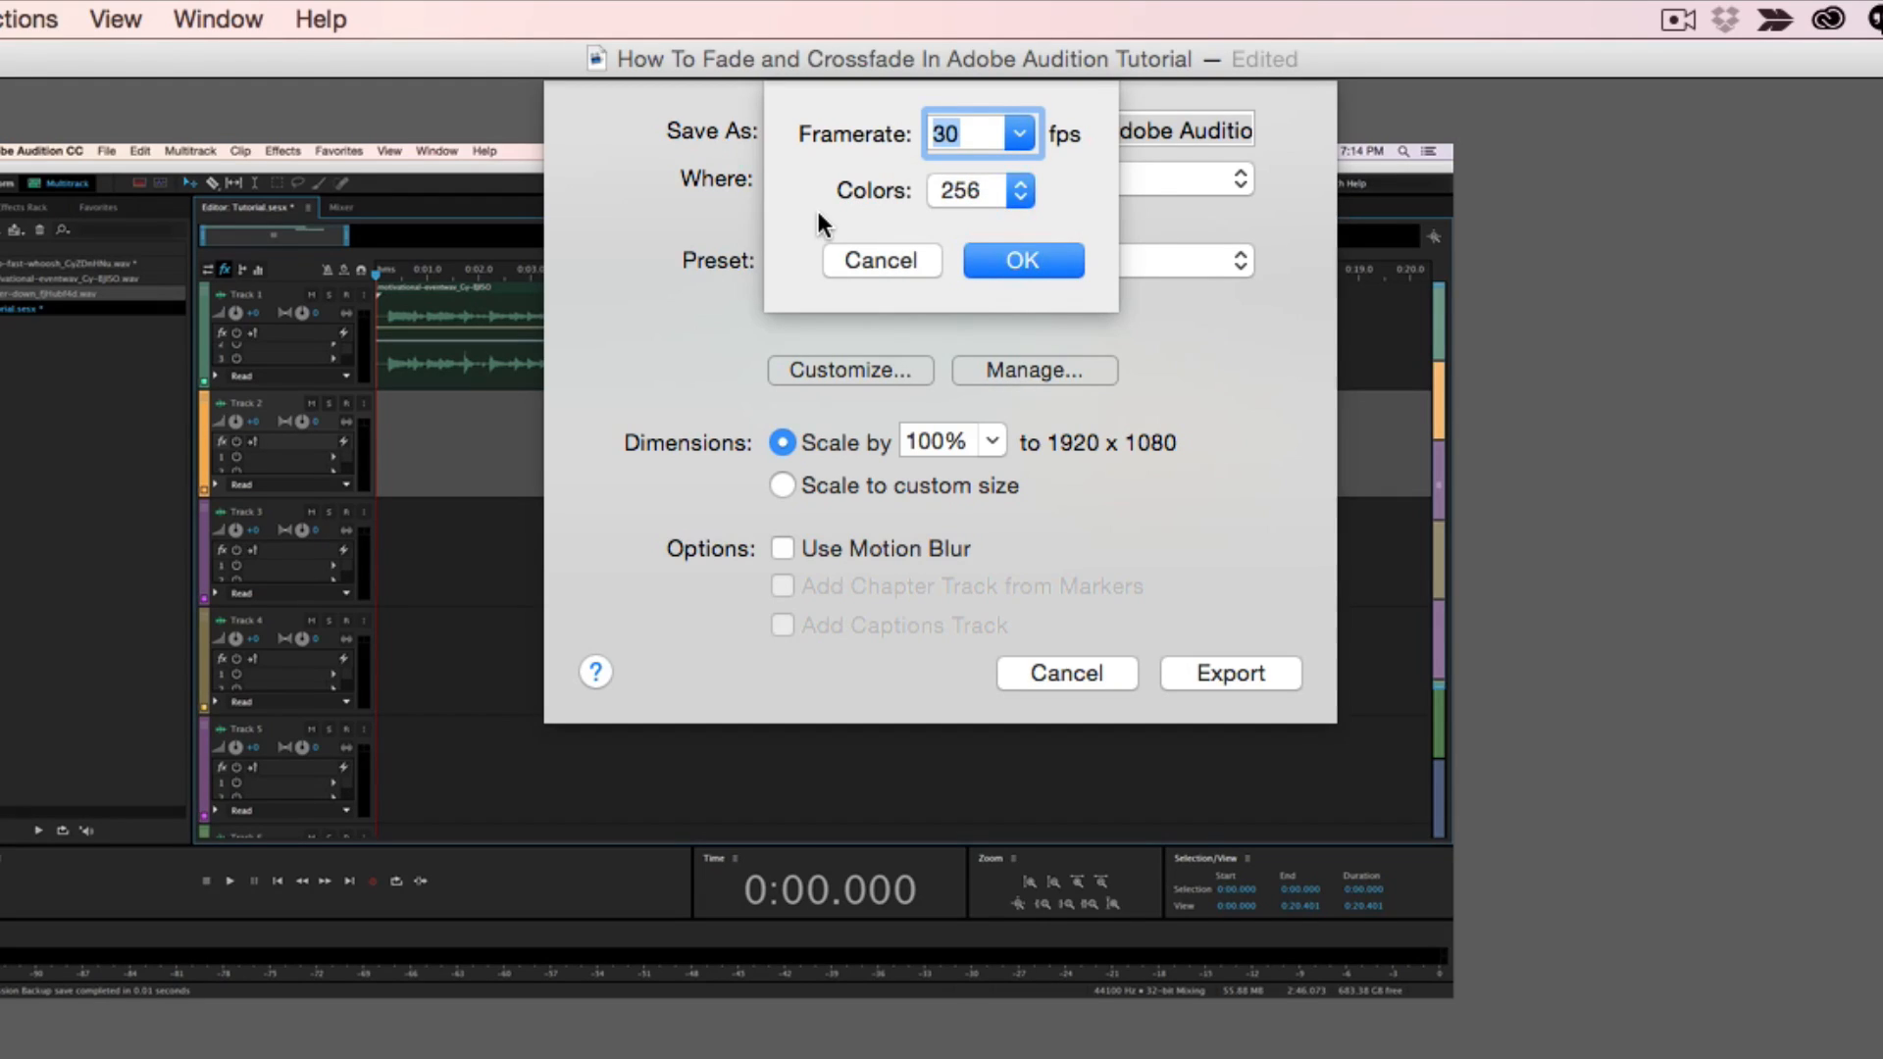
click(995, 260)
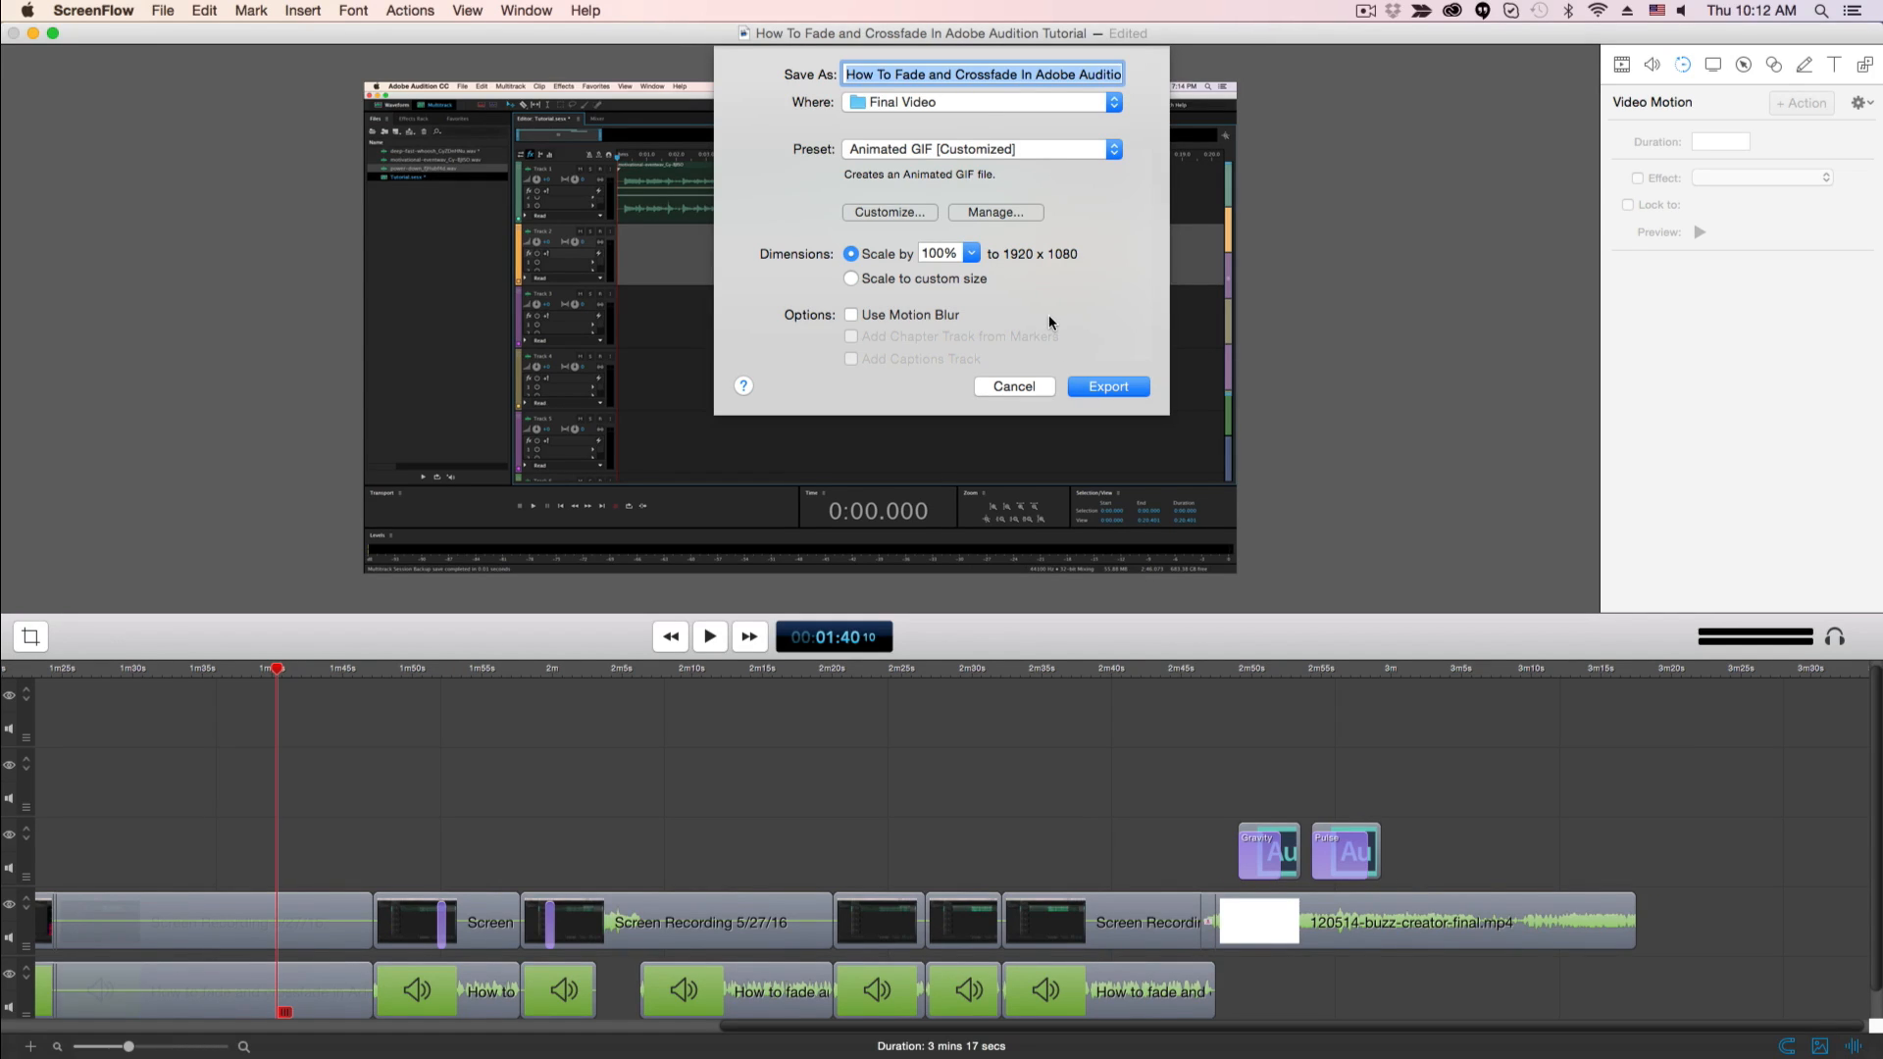
click(1013, 386)
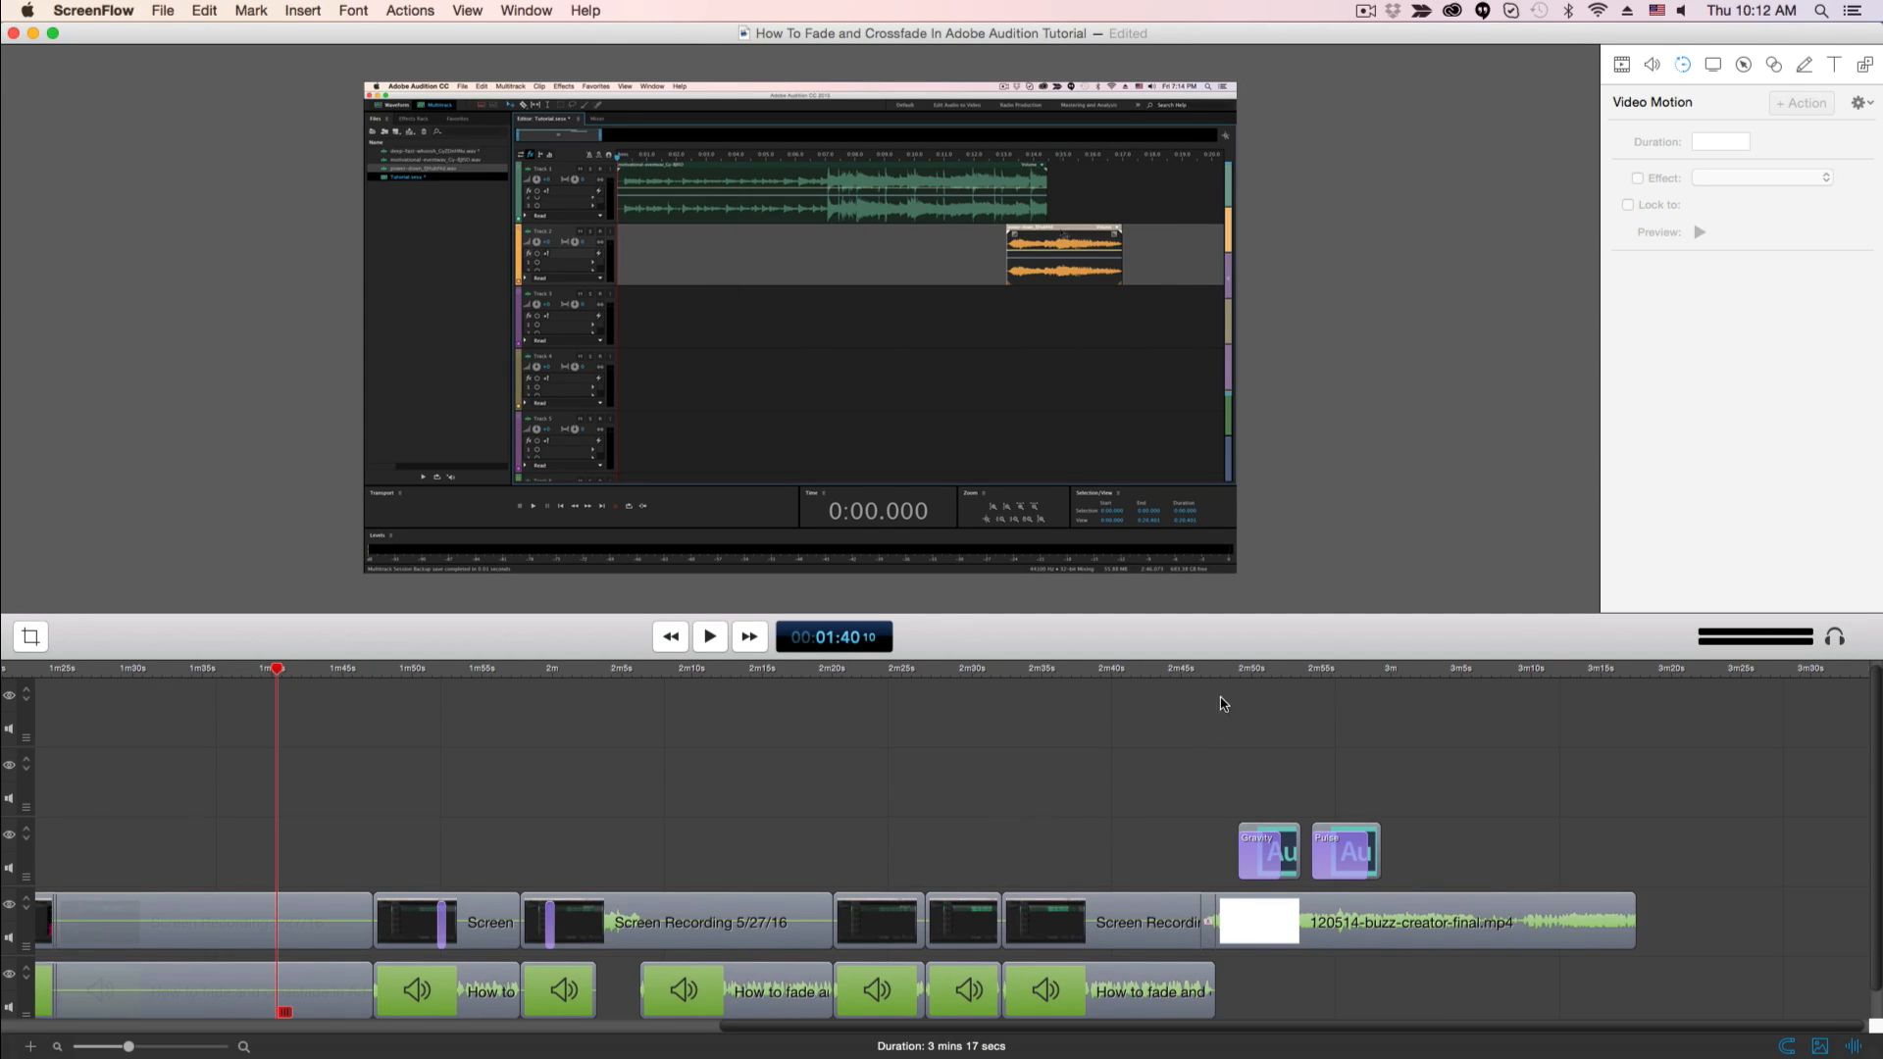
- Move to the first Adobe Audition logo clip and play through both logo clips to preview their motion effects
click(1237, 672)
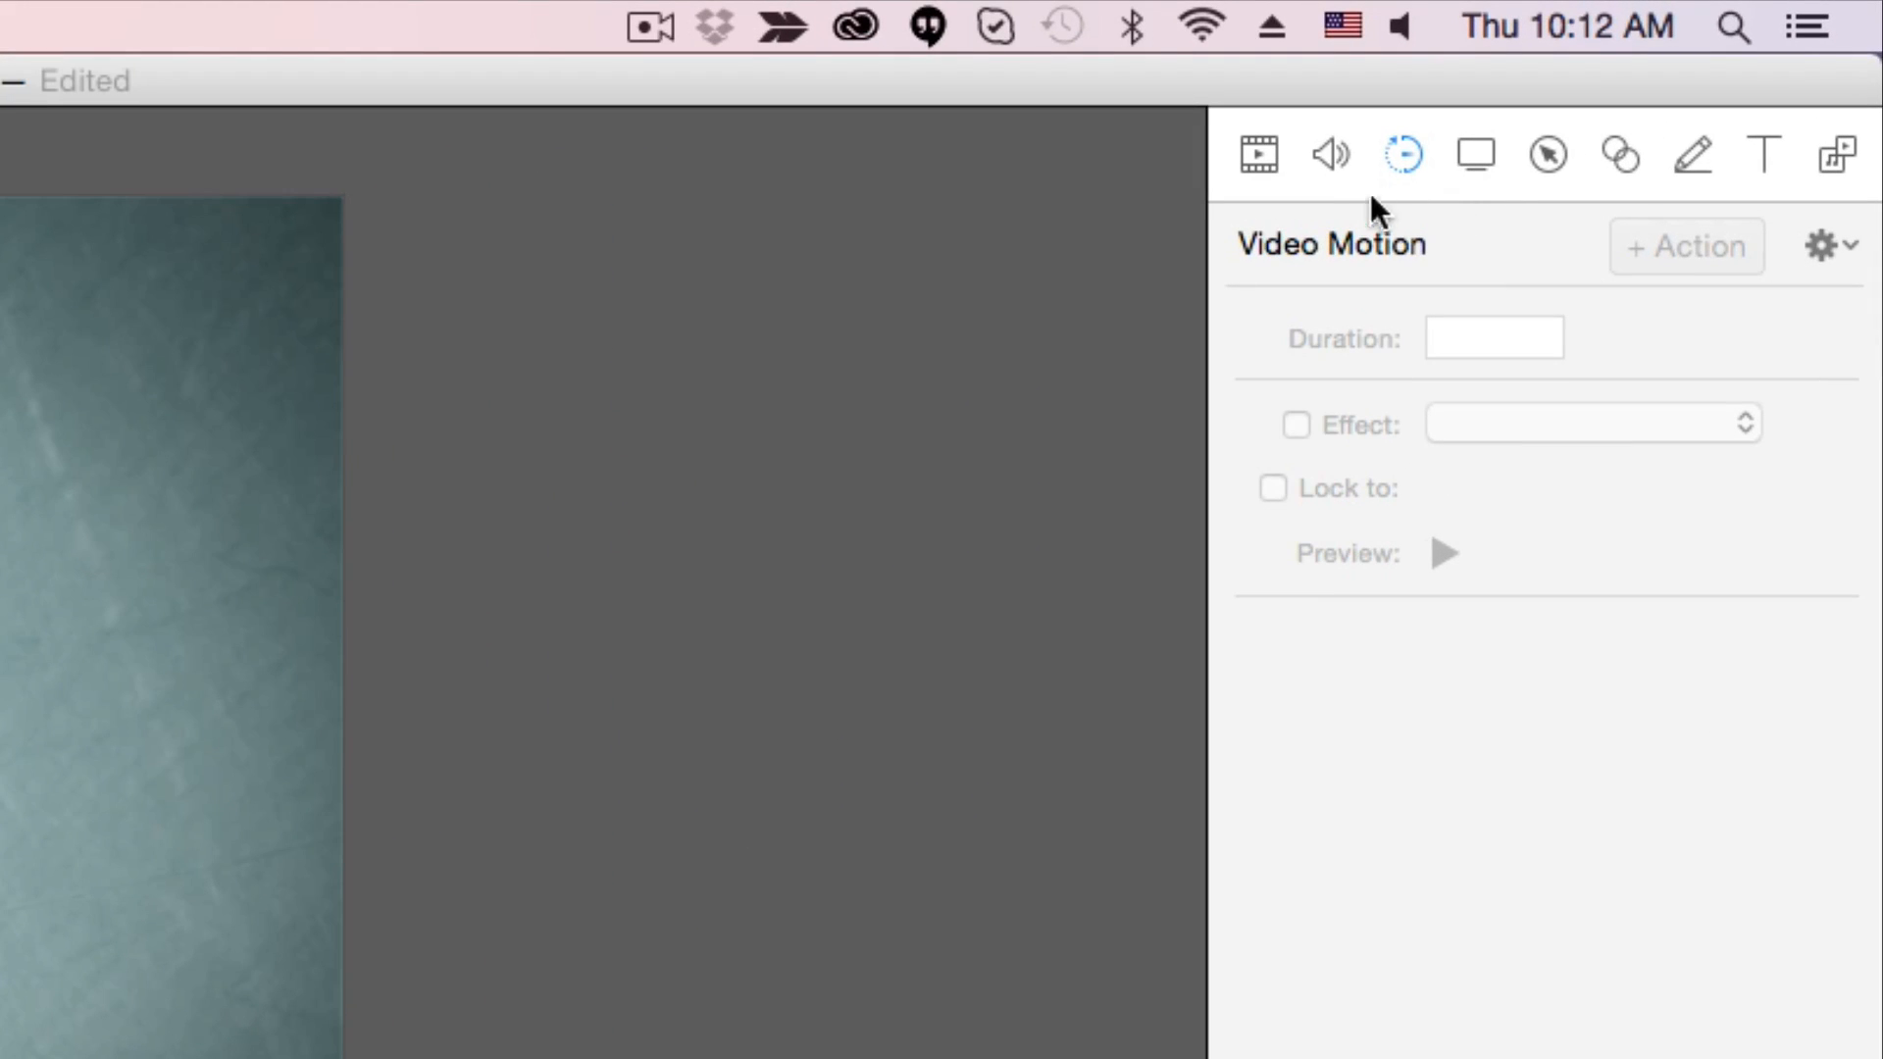
click(1471, 155)
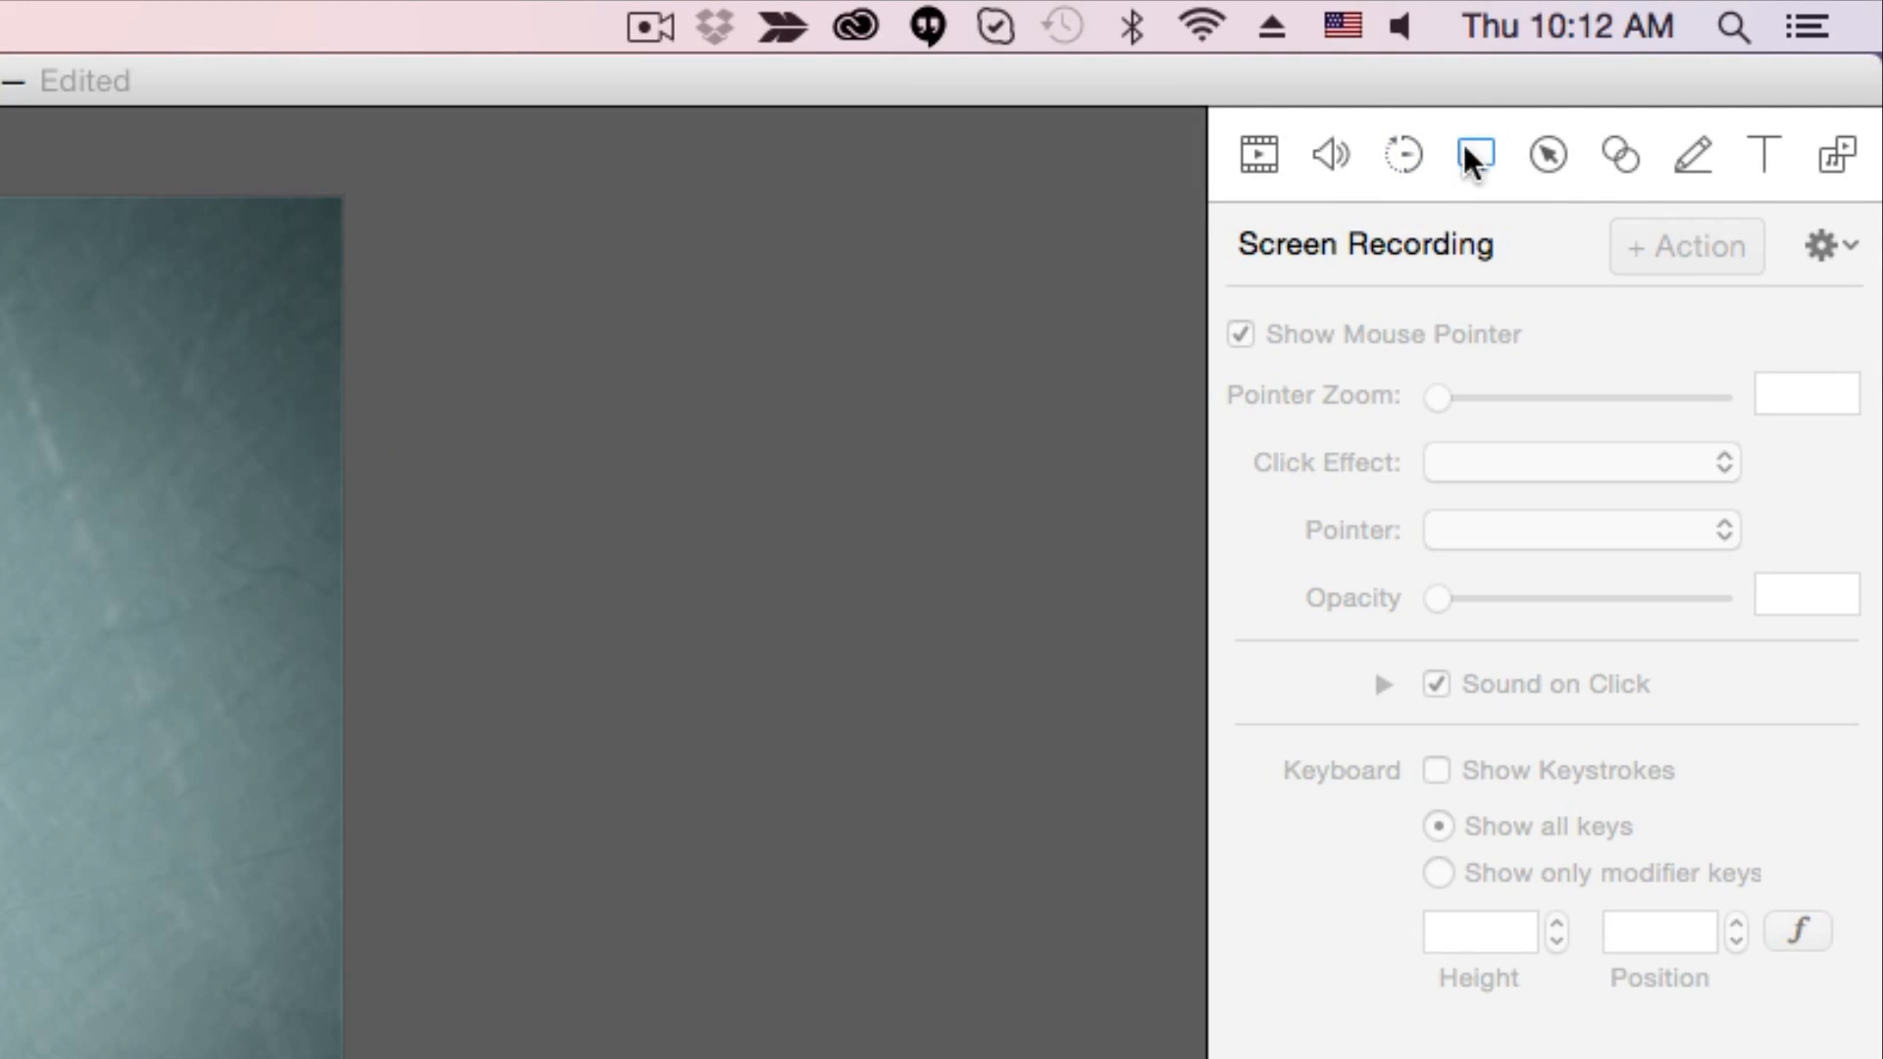
click(1404, 154)
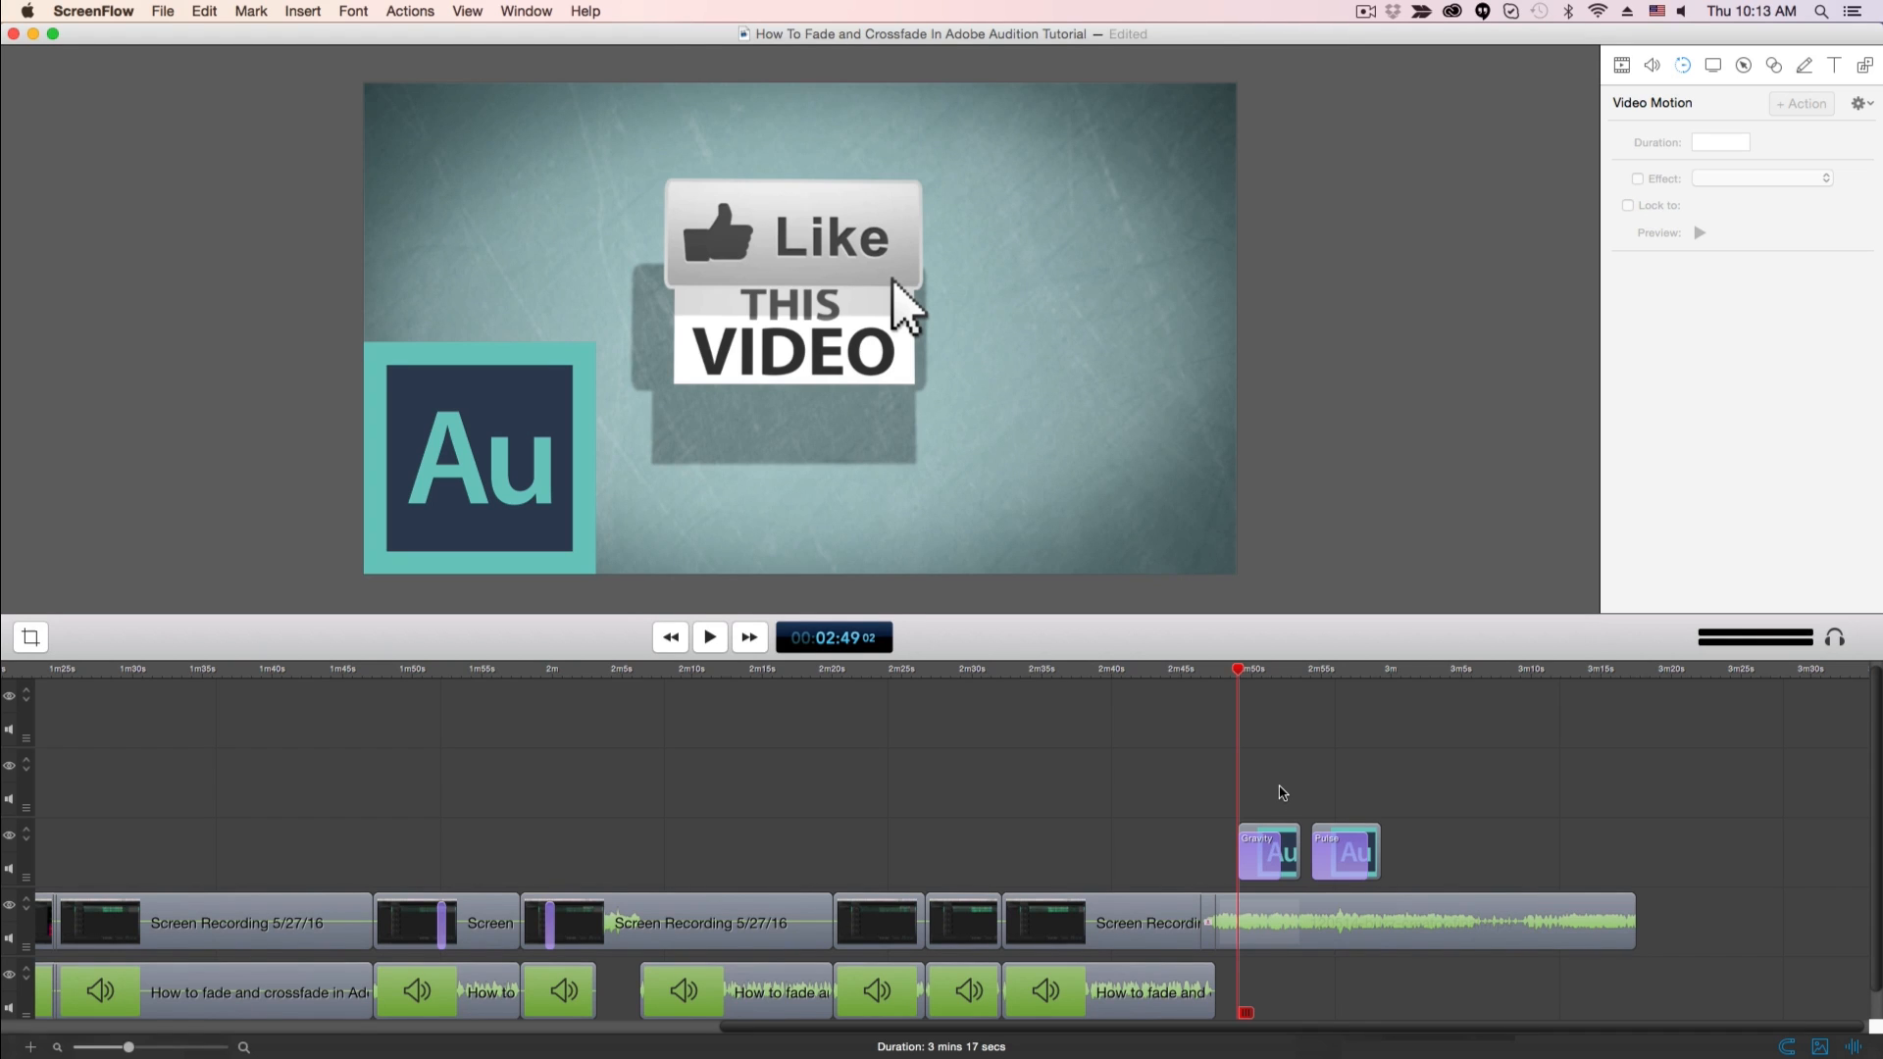
key(space)
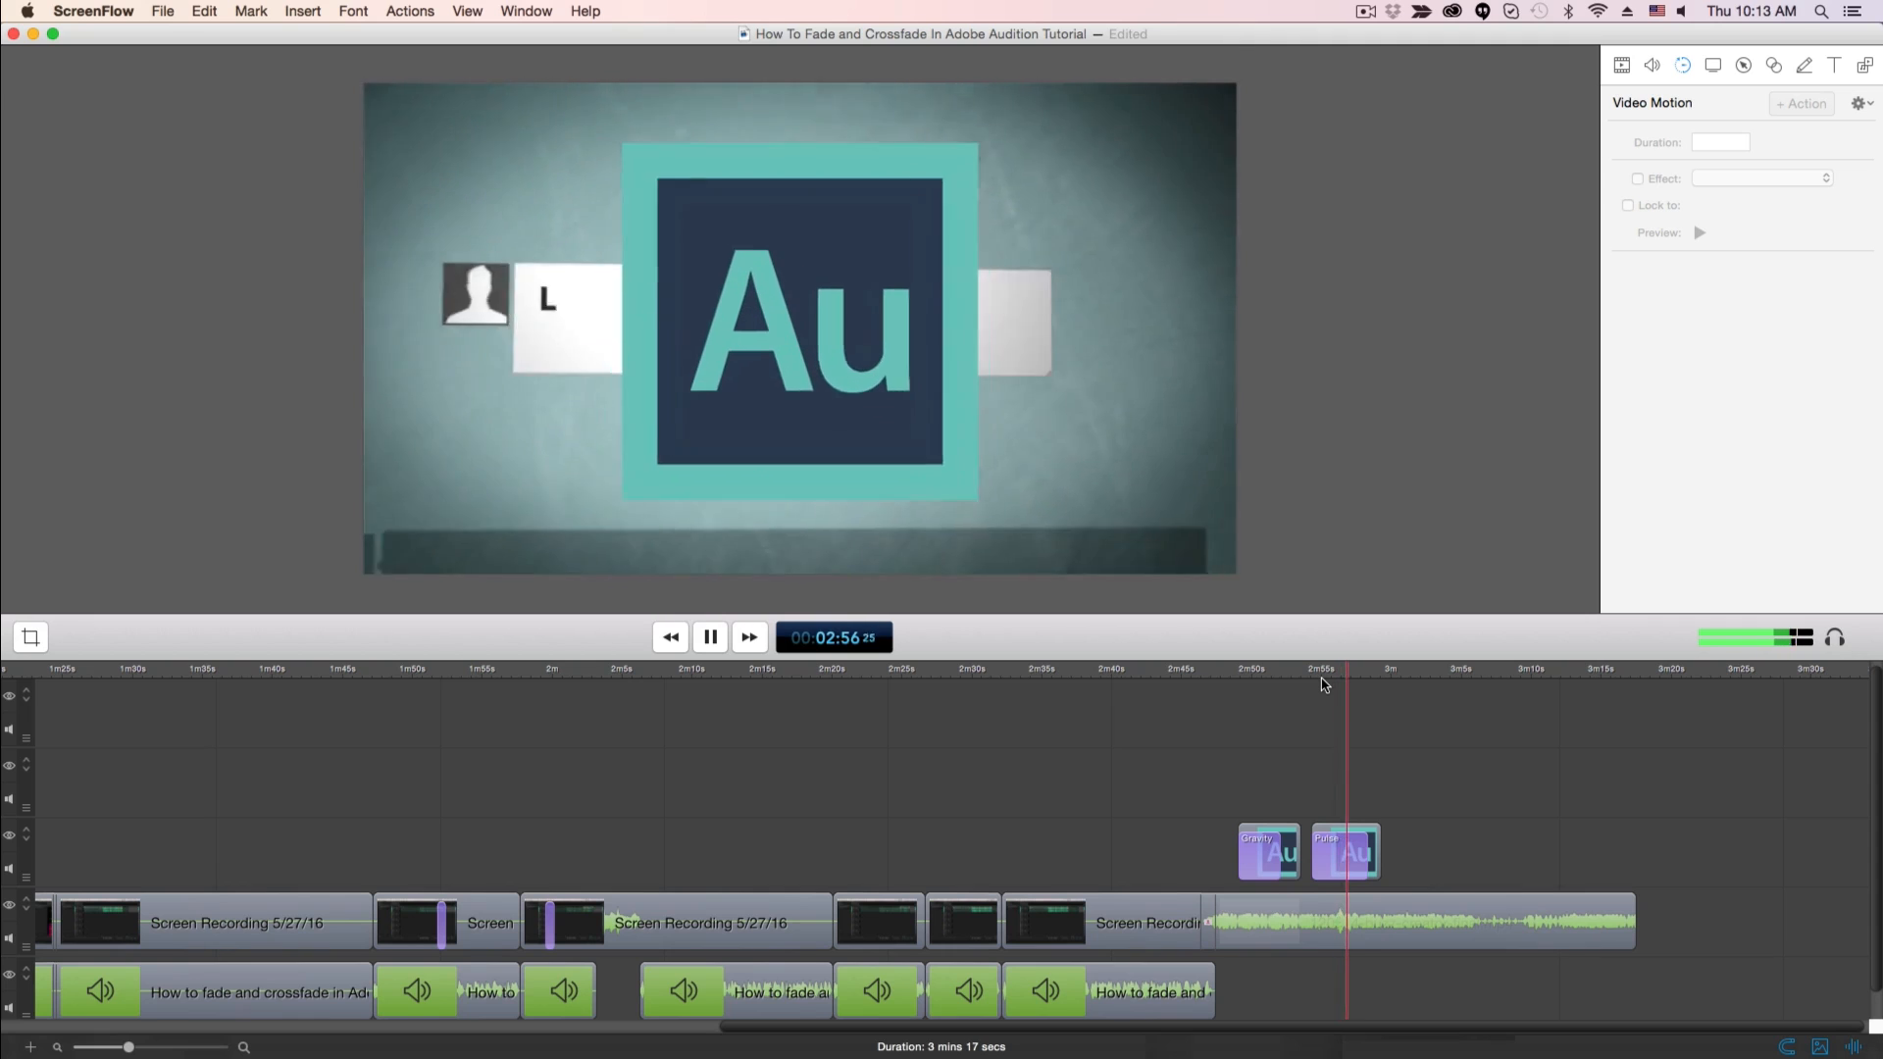
key(space)
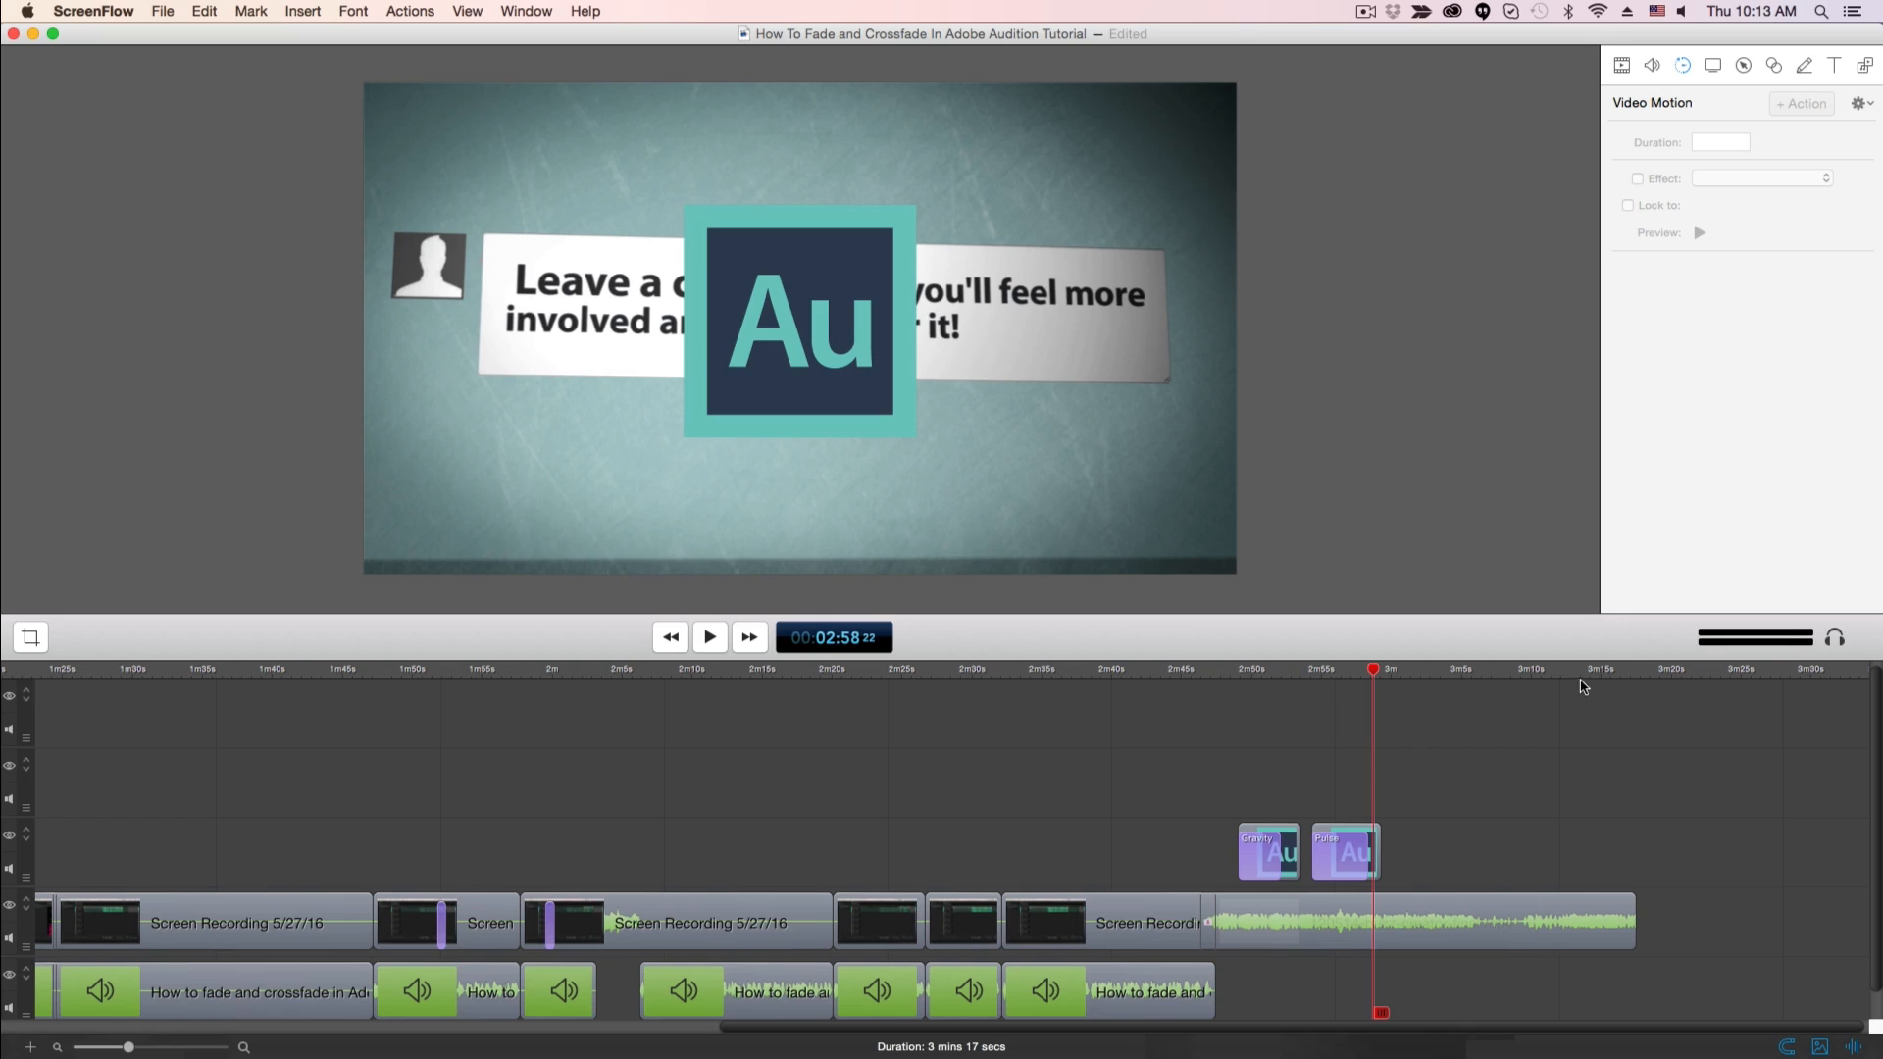
- Advance the playhead just past the second logo clip and place Adobe-Audition.png from the media library at the center of the canvas
key(space)
key(space)
click(1865, 65)
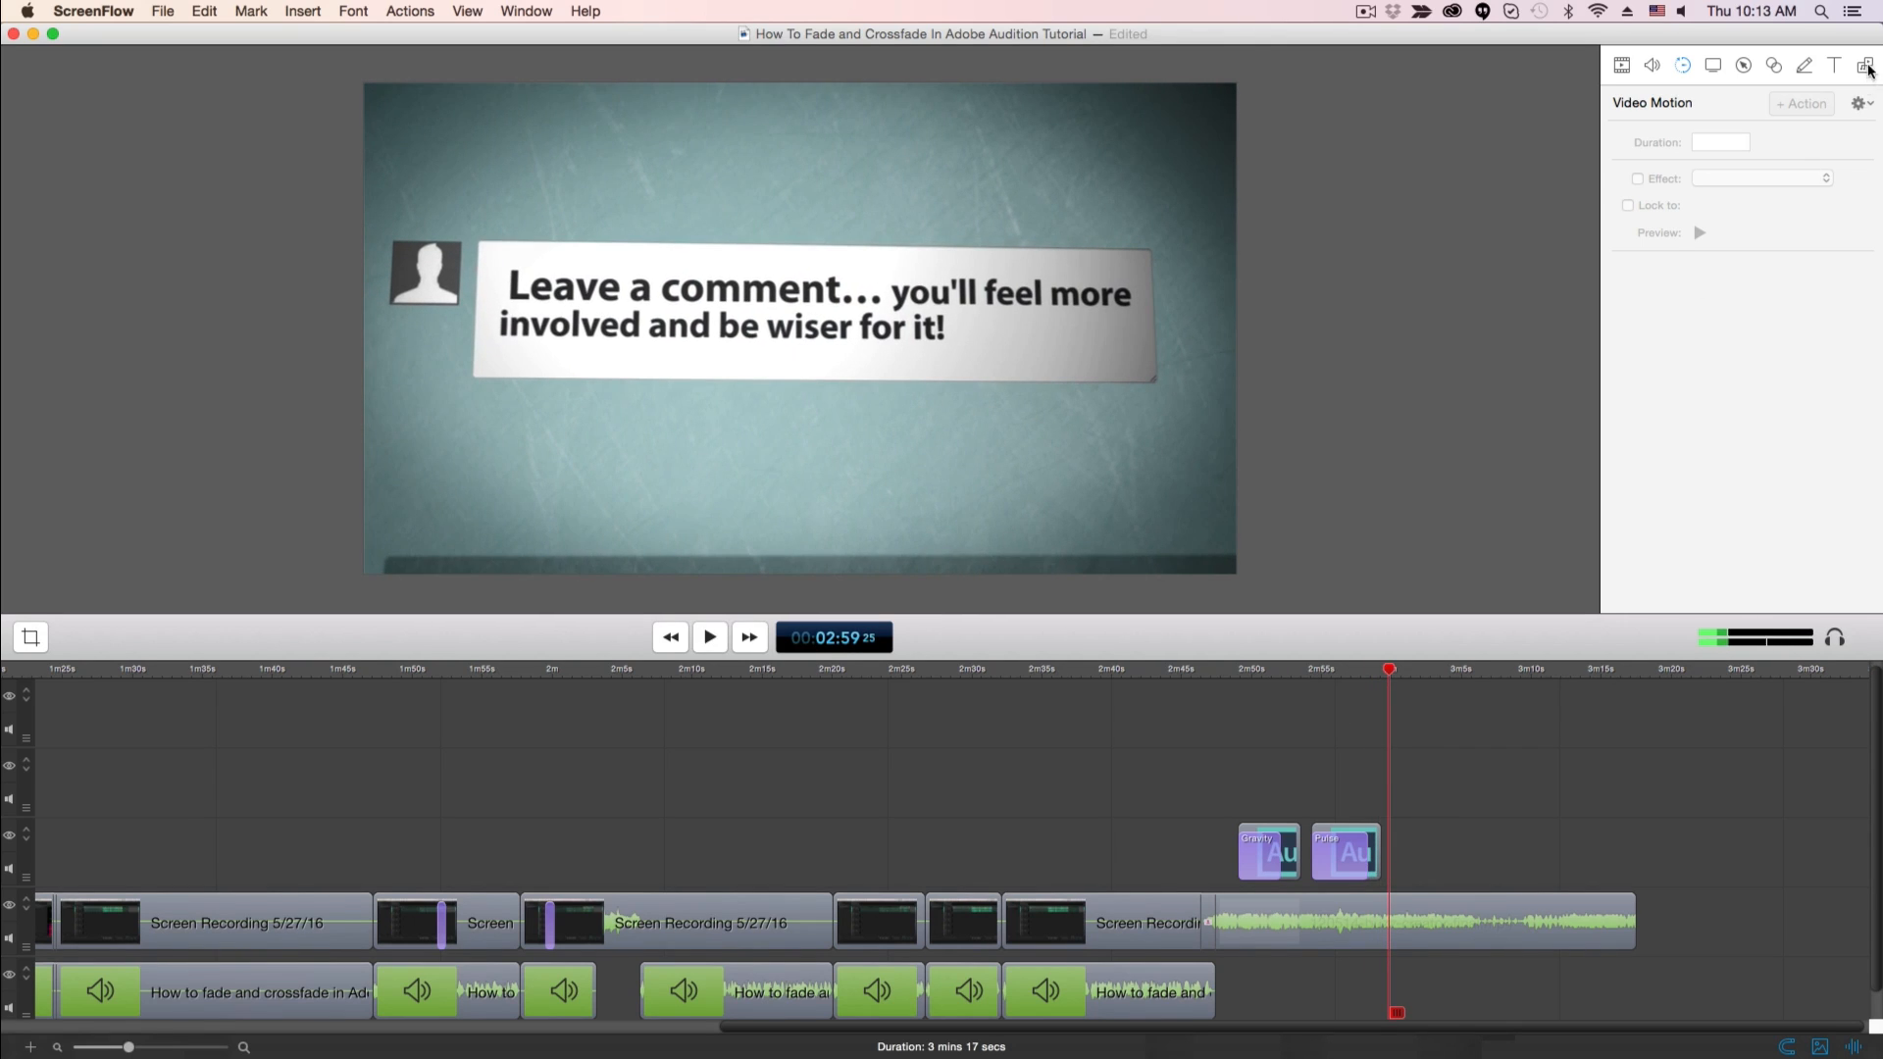
drag(1680, 276, 799, 338)
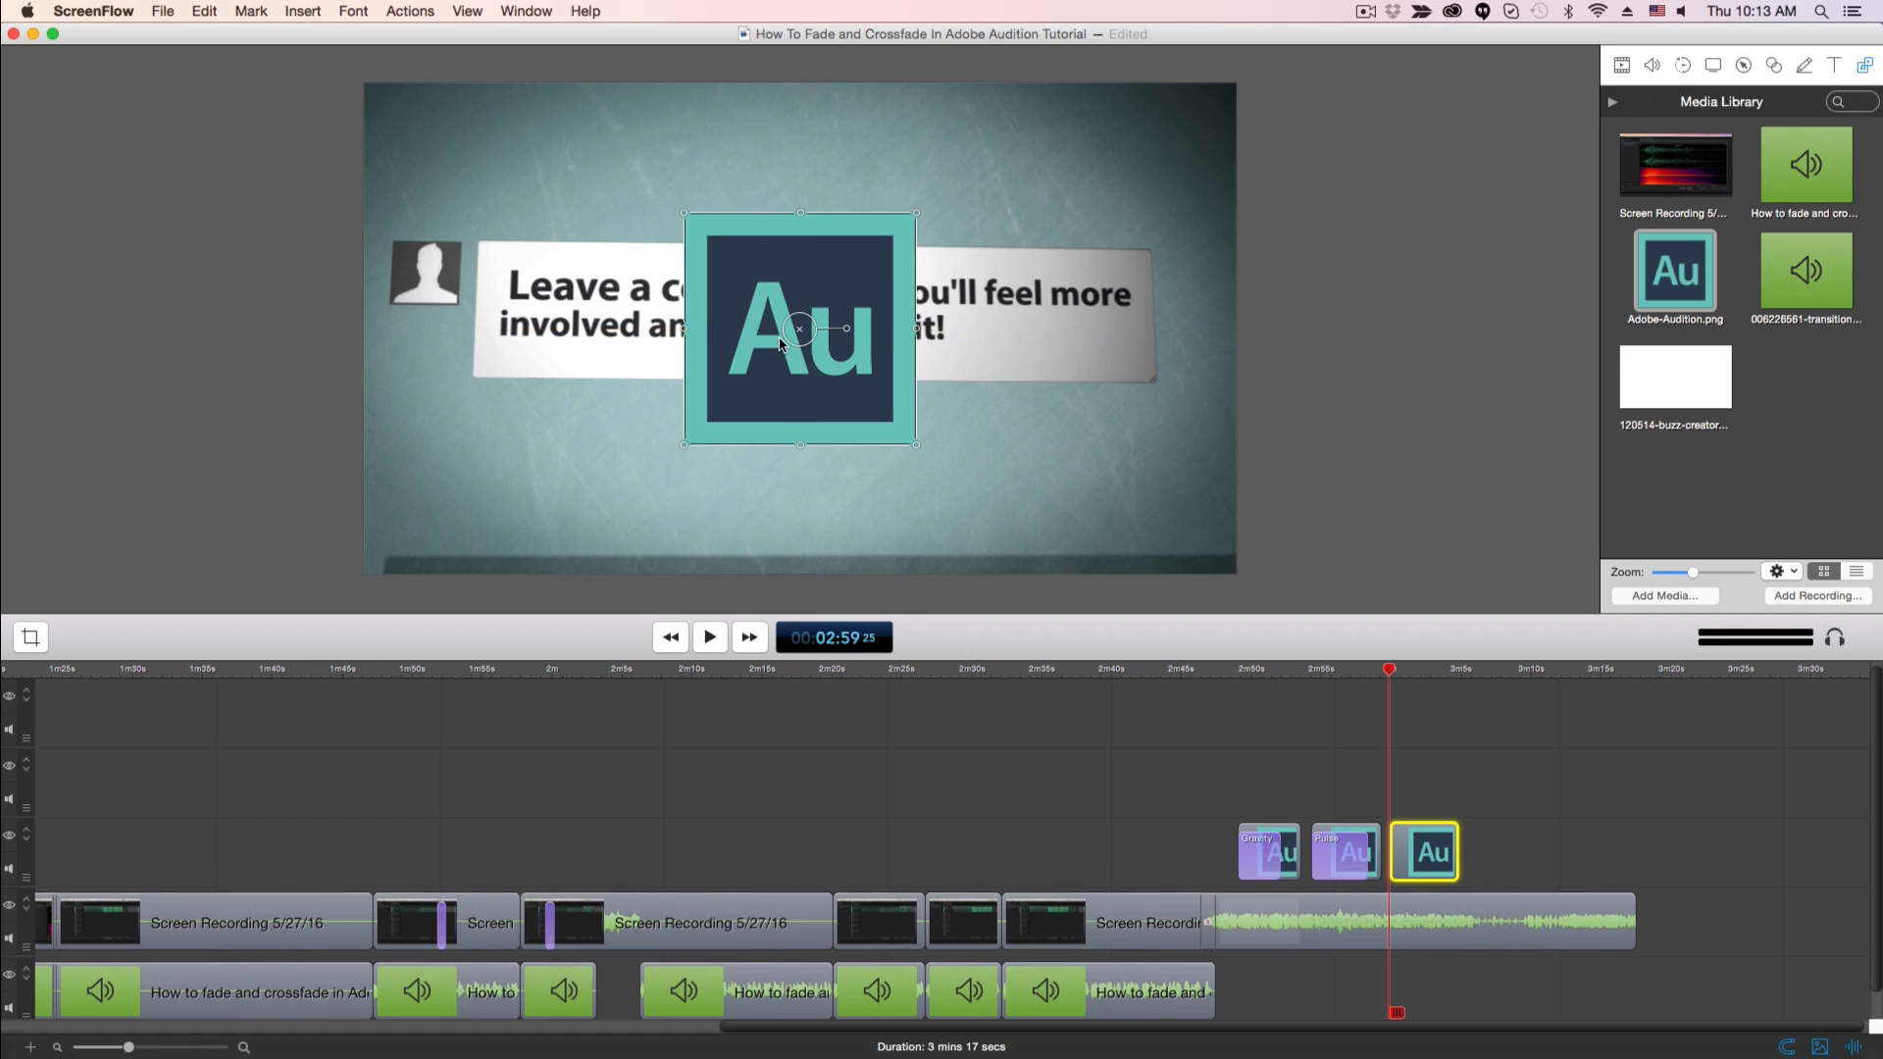
- Add a video motion action near the start of the new logo clip and enable its effect as Pulse
key(space)
key(space)
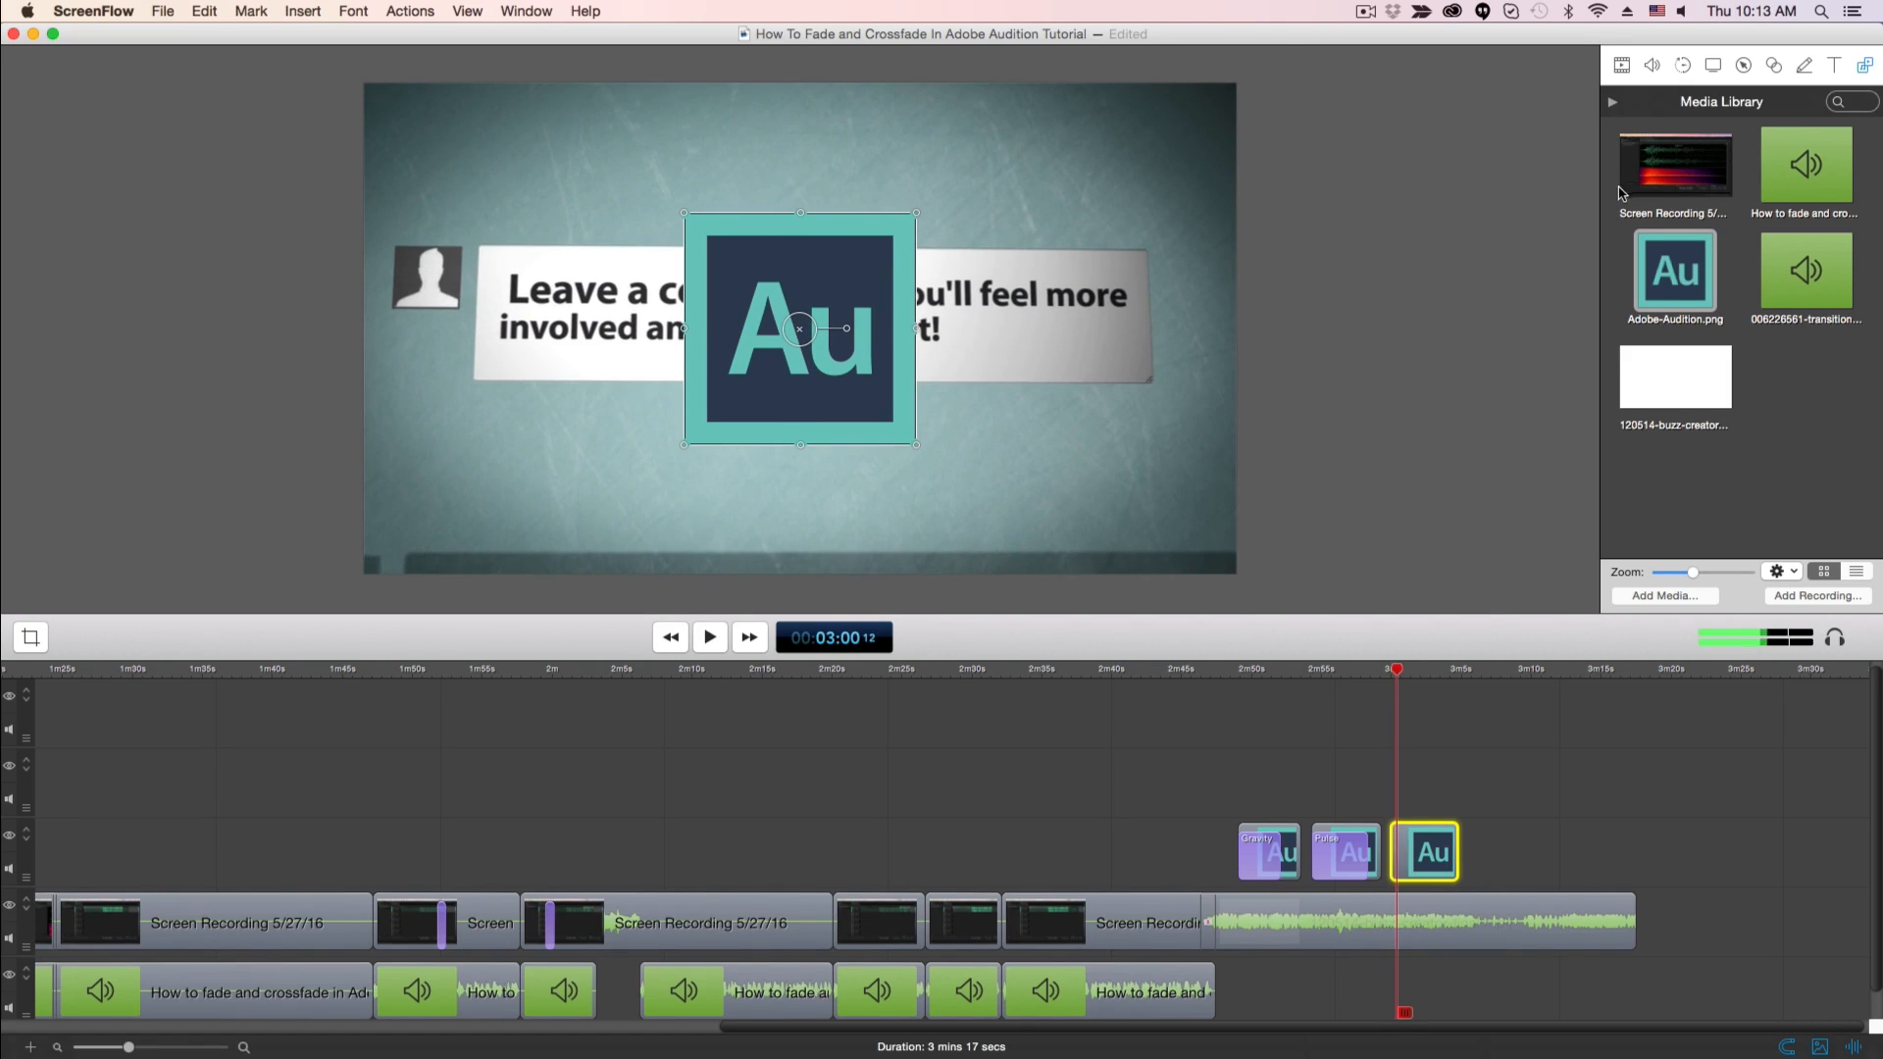
click(1682, 64)
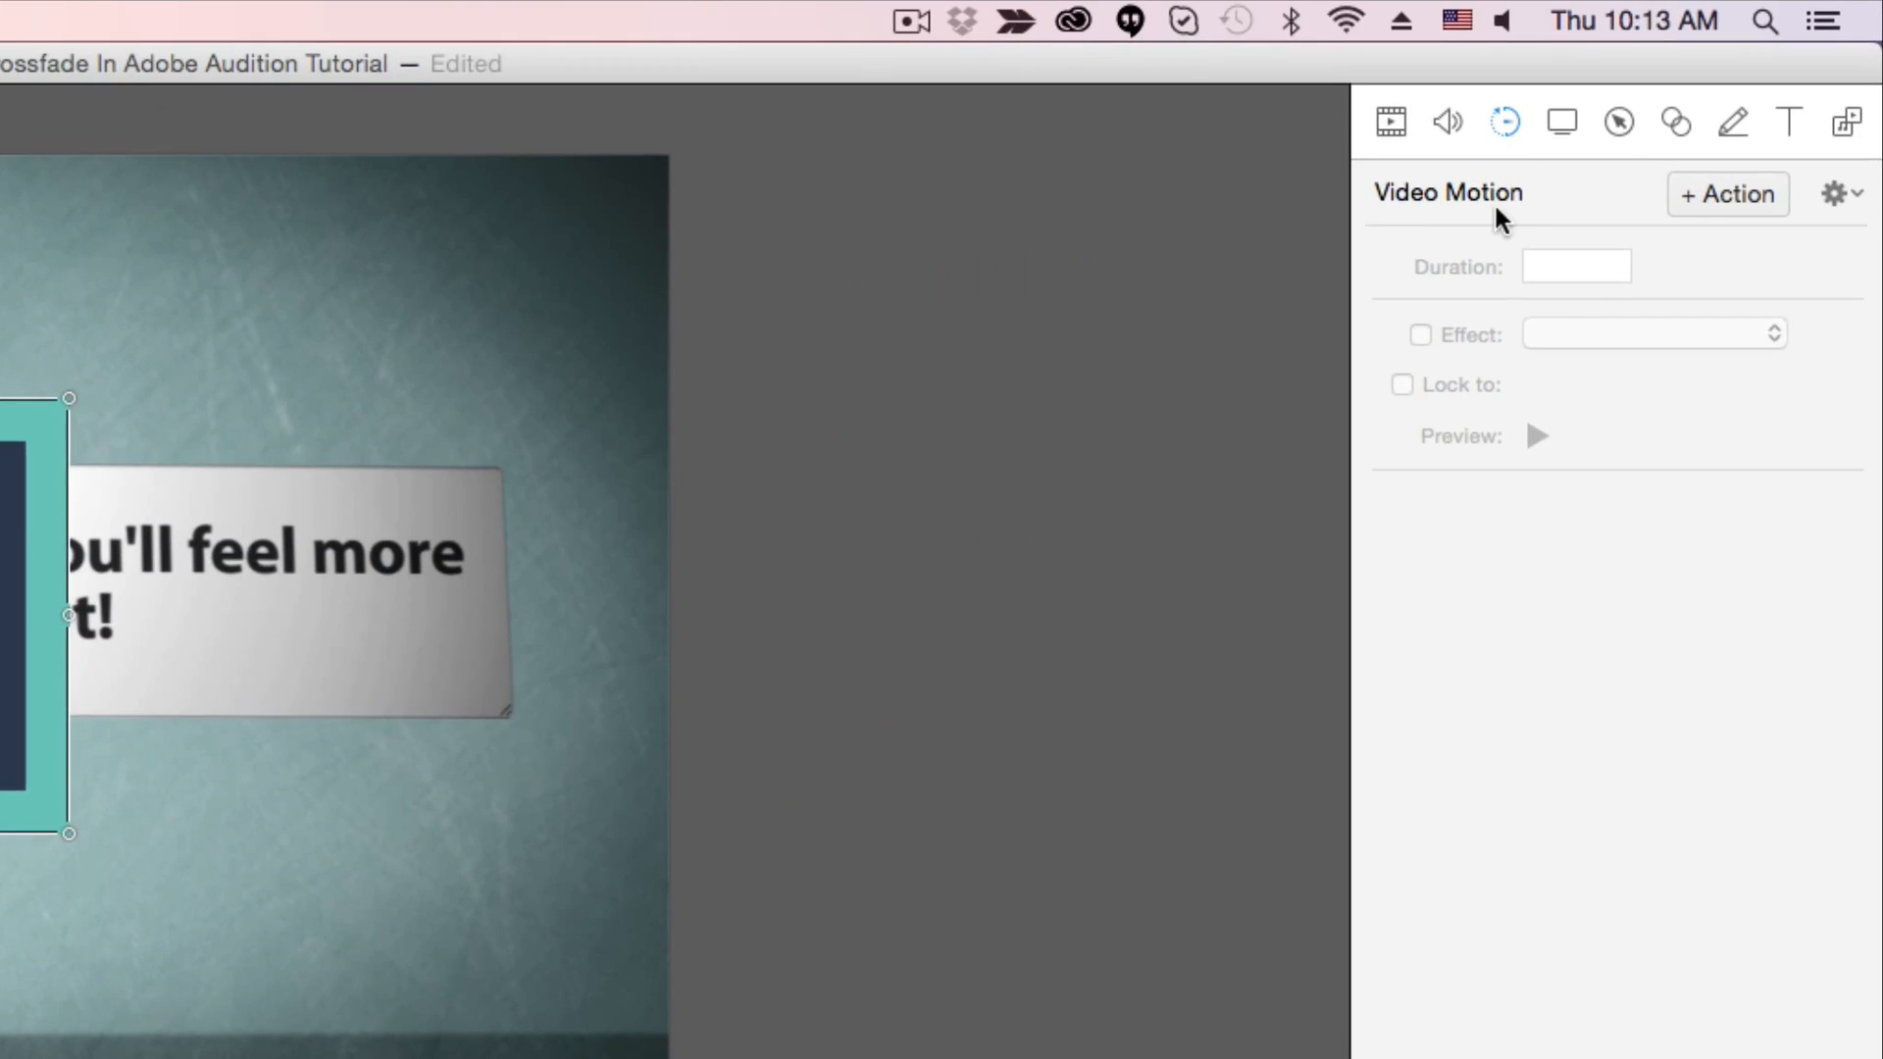
click(1710, 197)
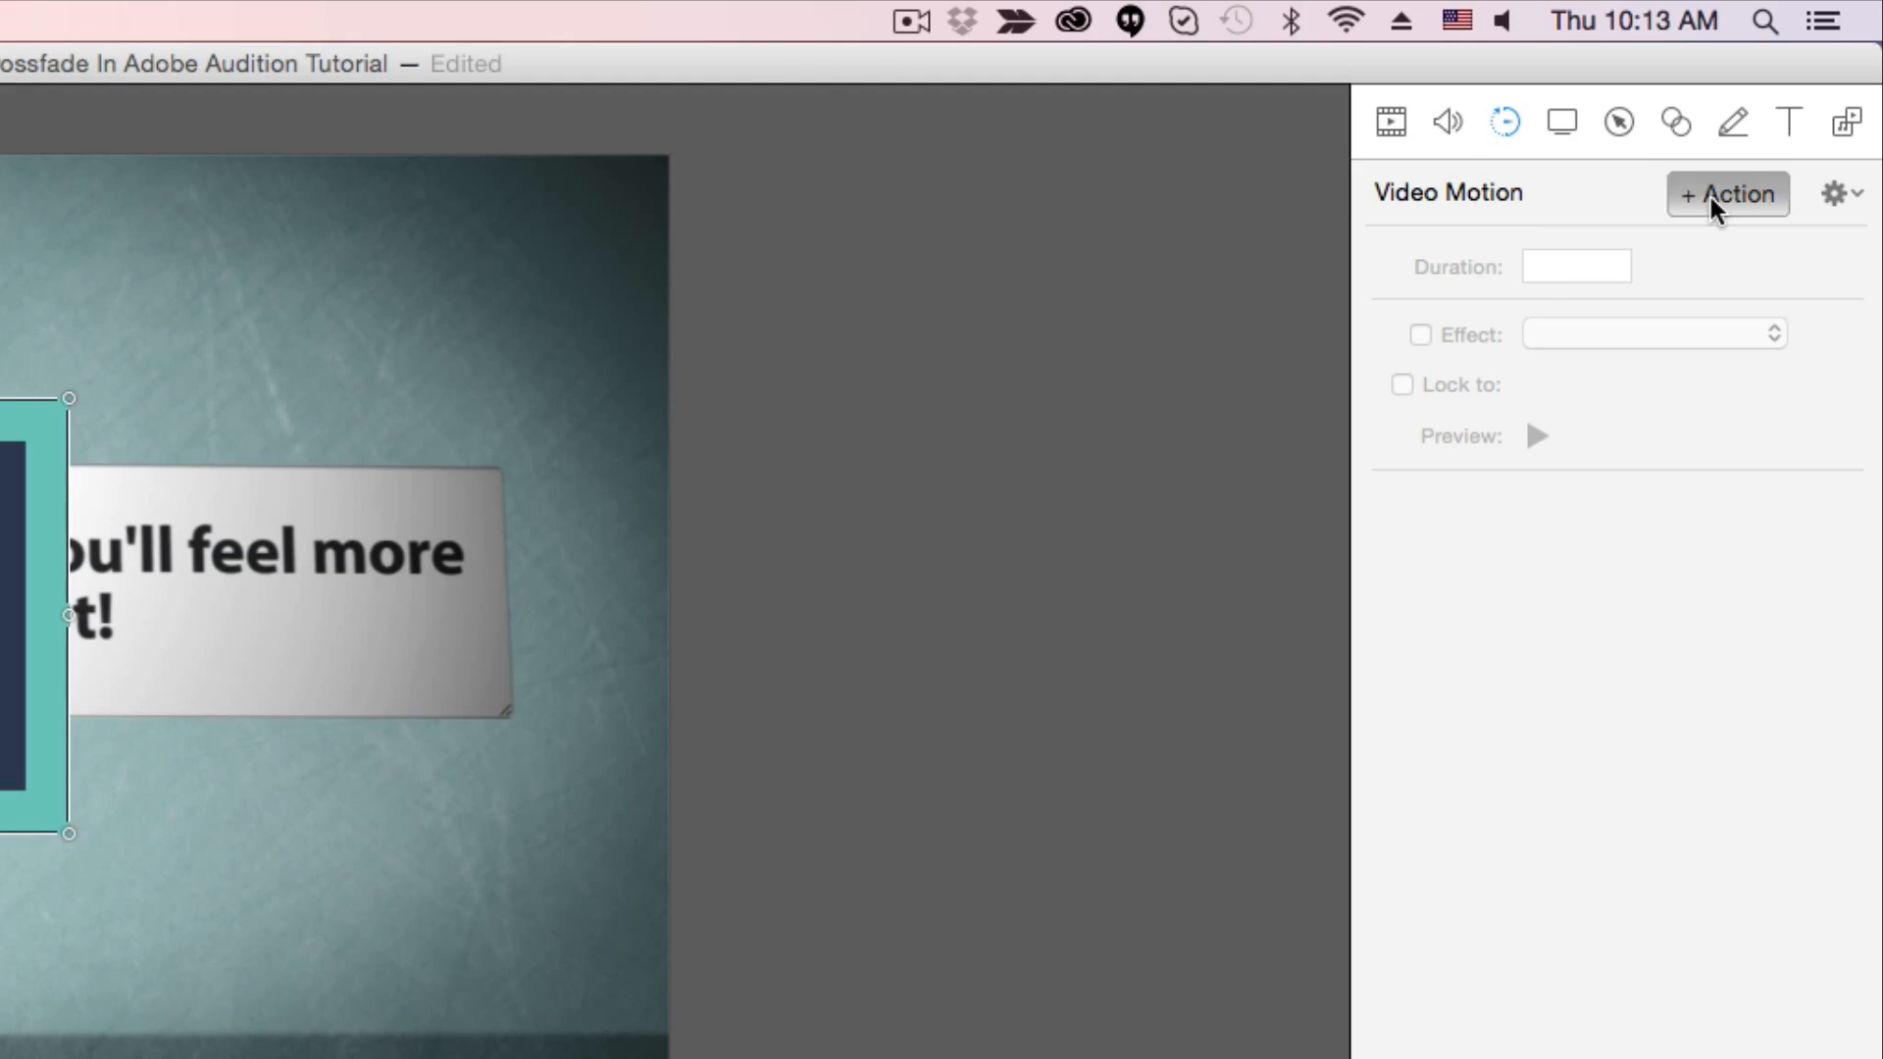
click(1420, 333)
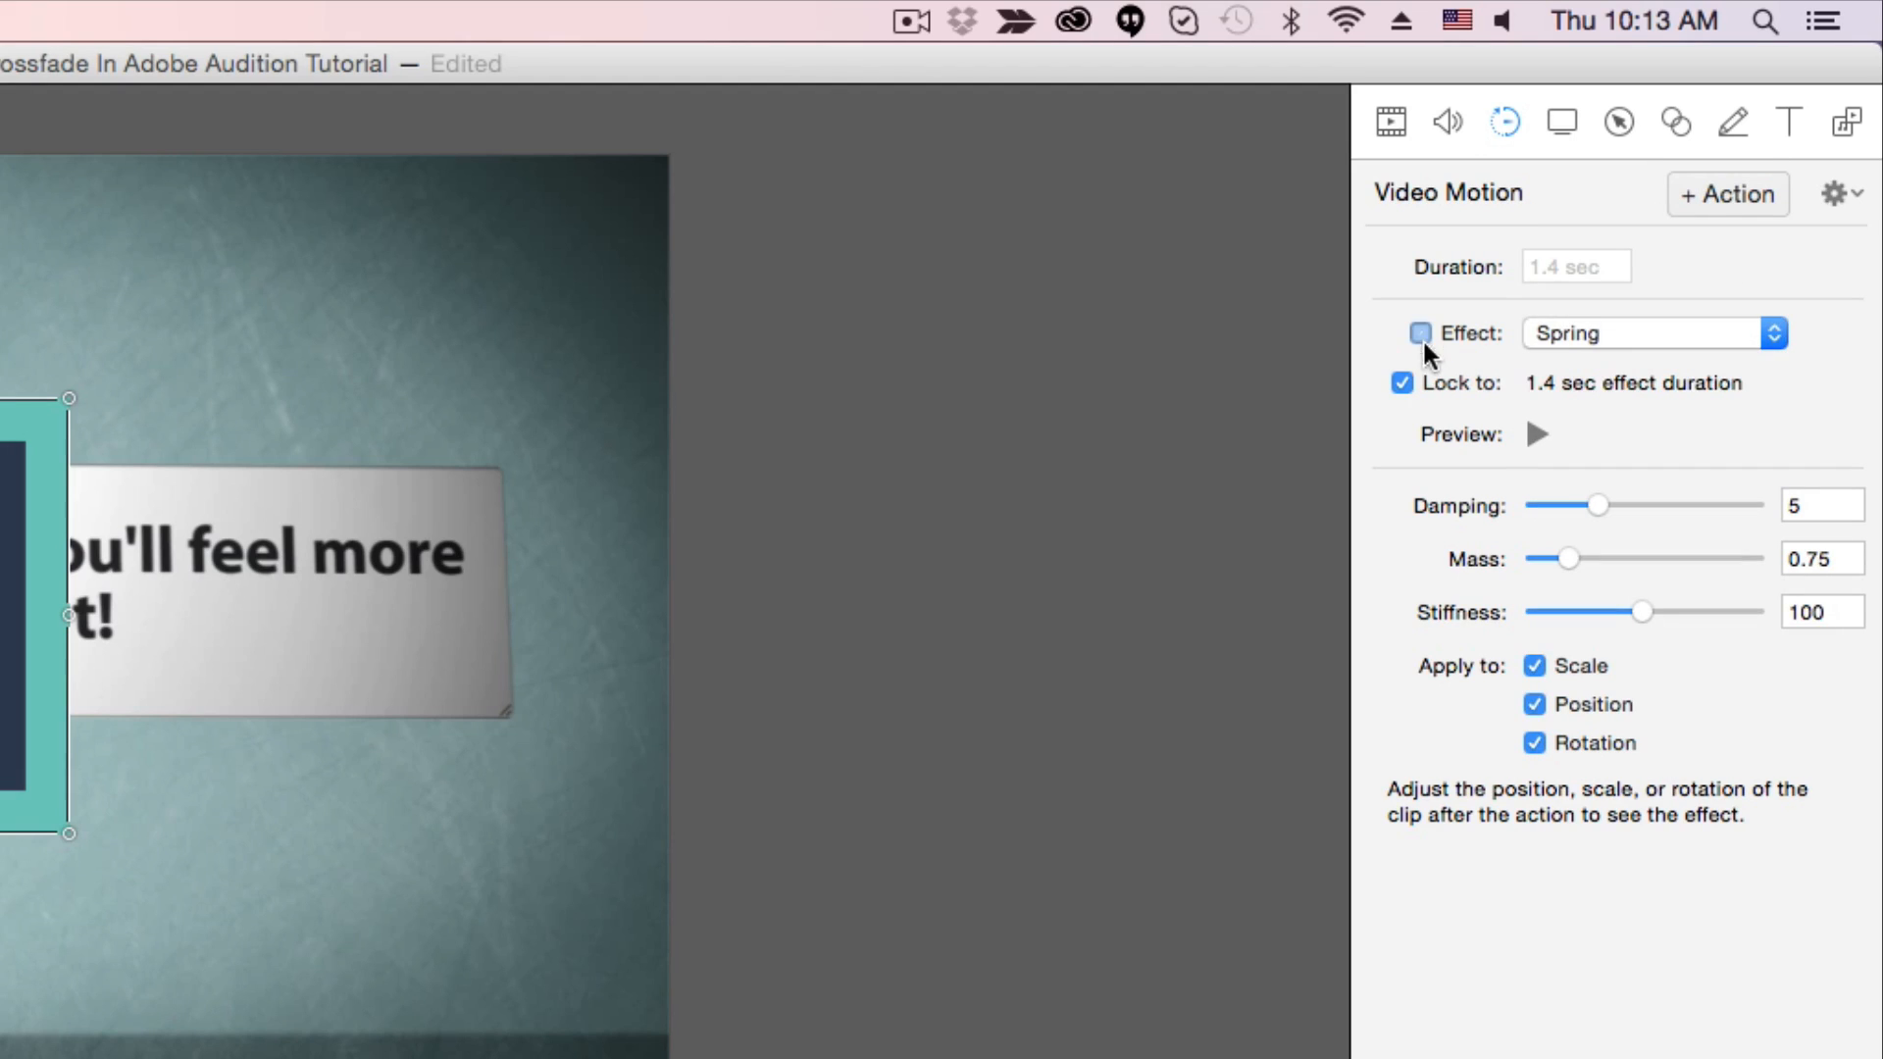
click(1598, 333)
click(1597, 363)
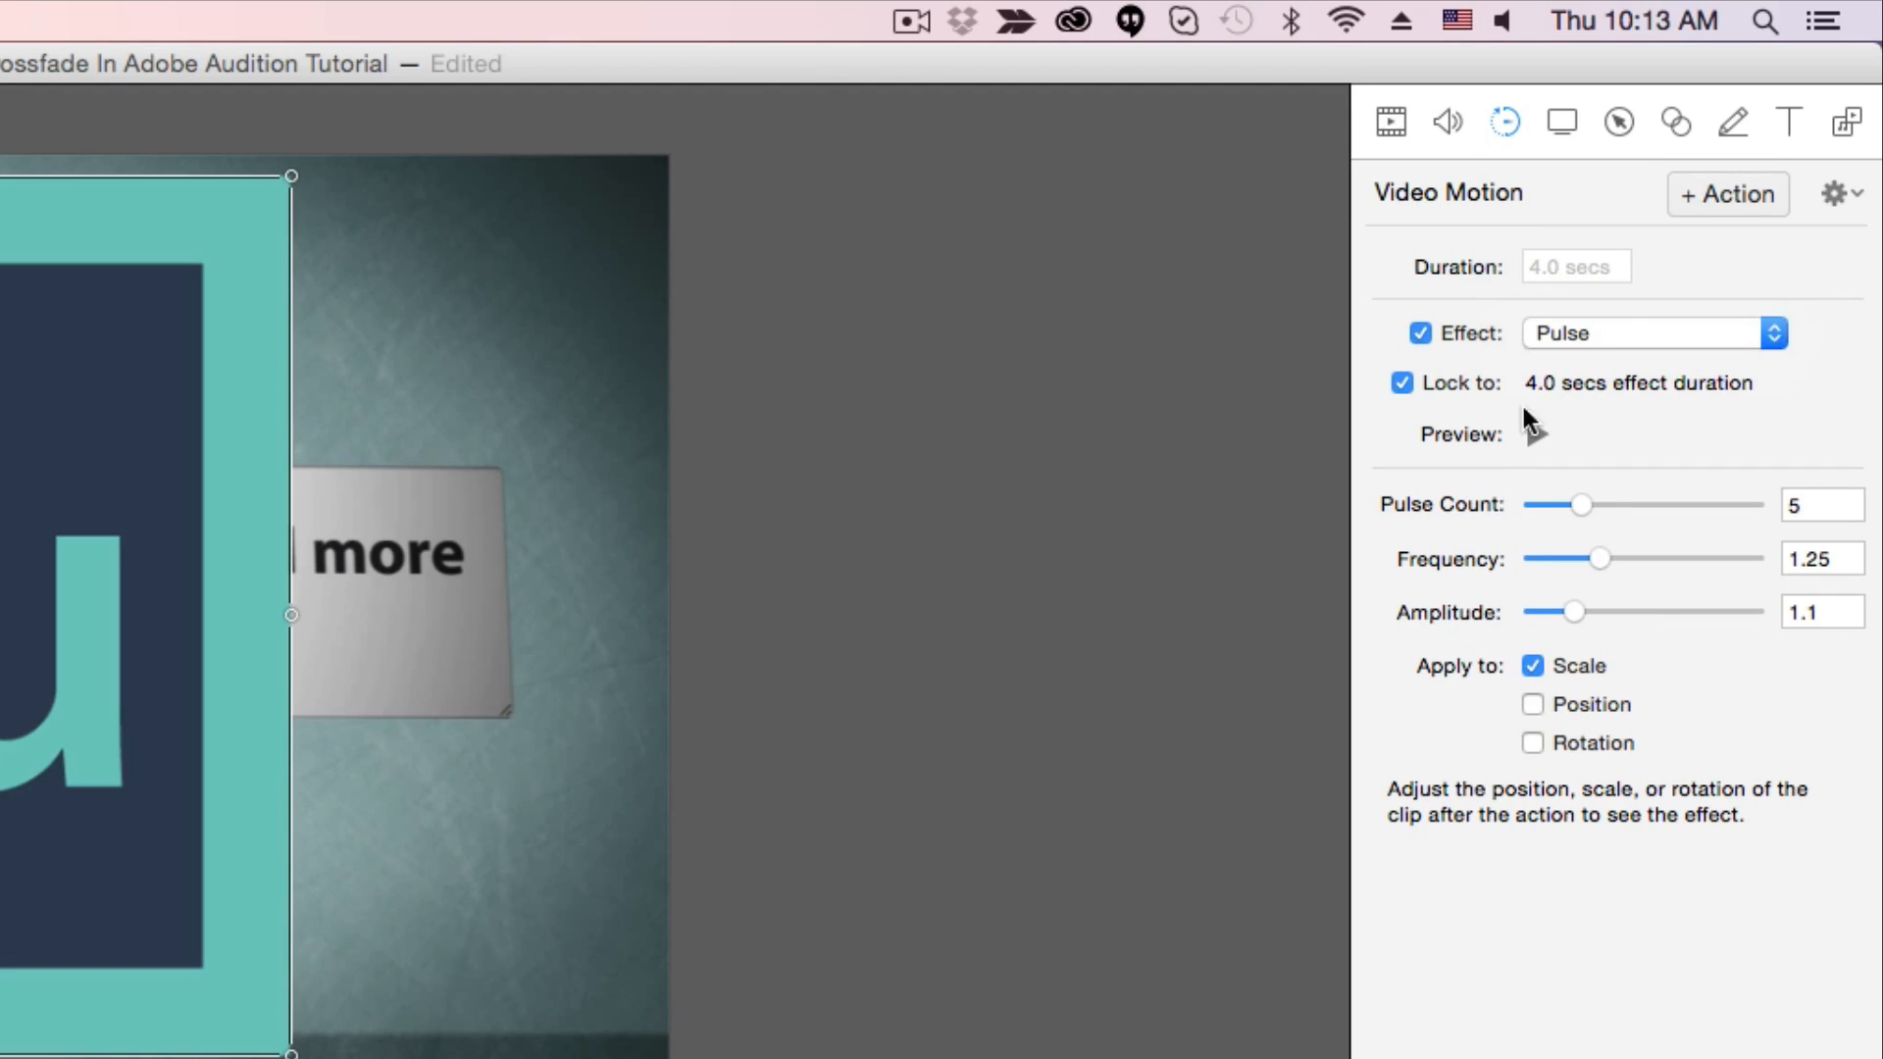
- Unlock the action from the effect duration and set pulse count to 3, frequency to 1.15 and amplitude to 0.79
click(1401, 383)
drag(1528, 271, 1597, 274)
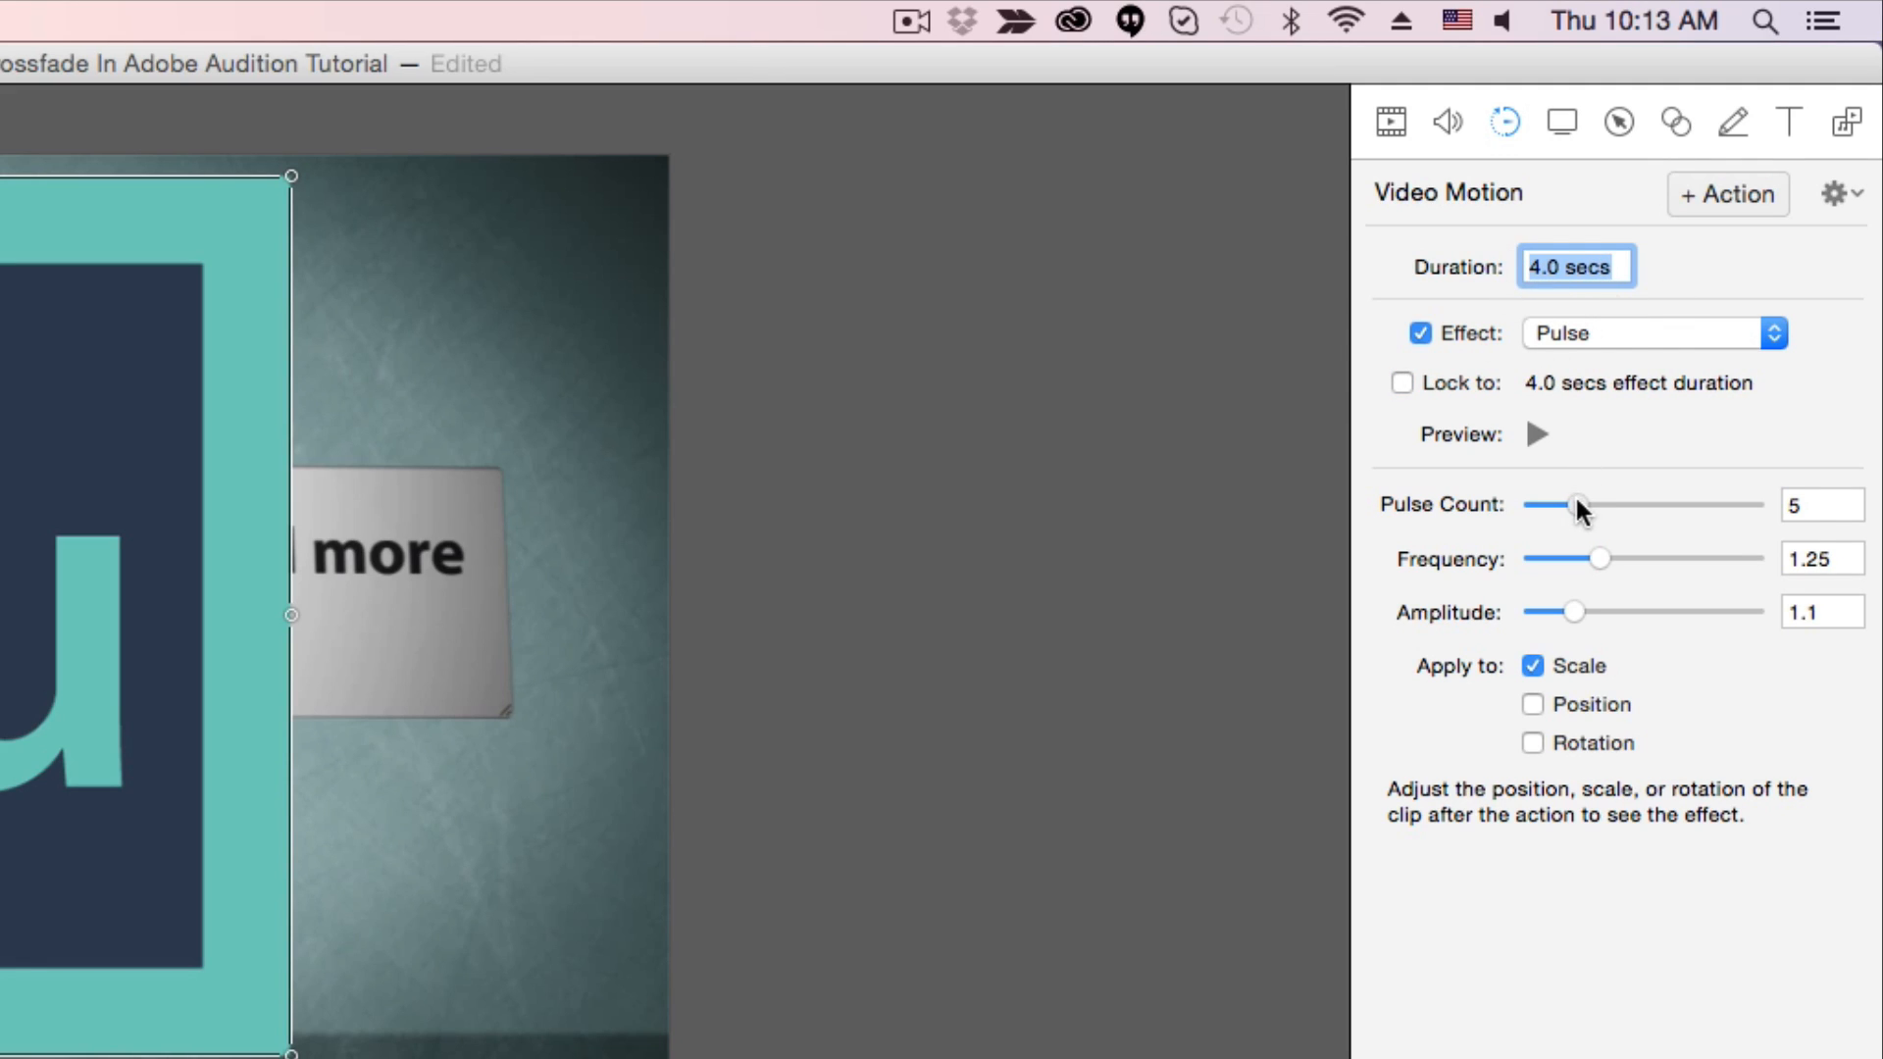
drag(1577, 505, 1563, 614)
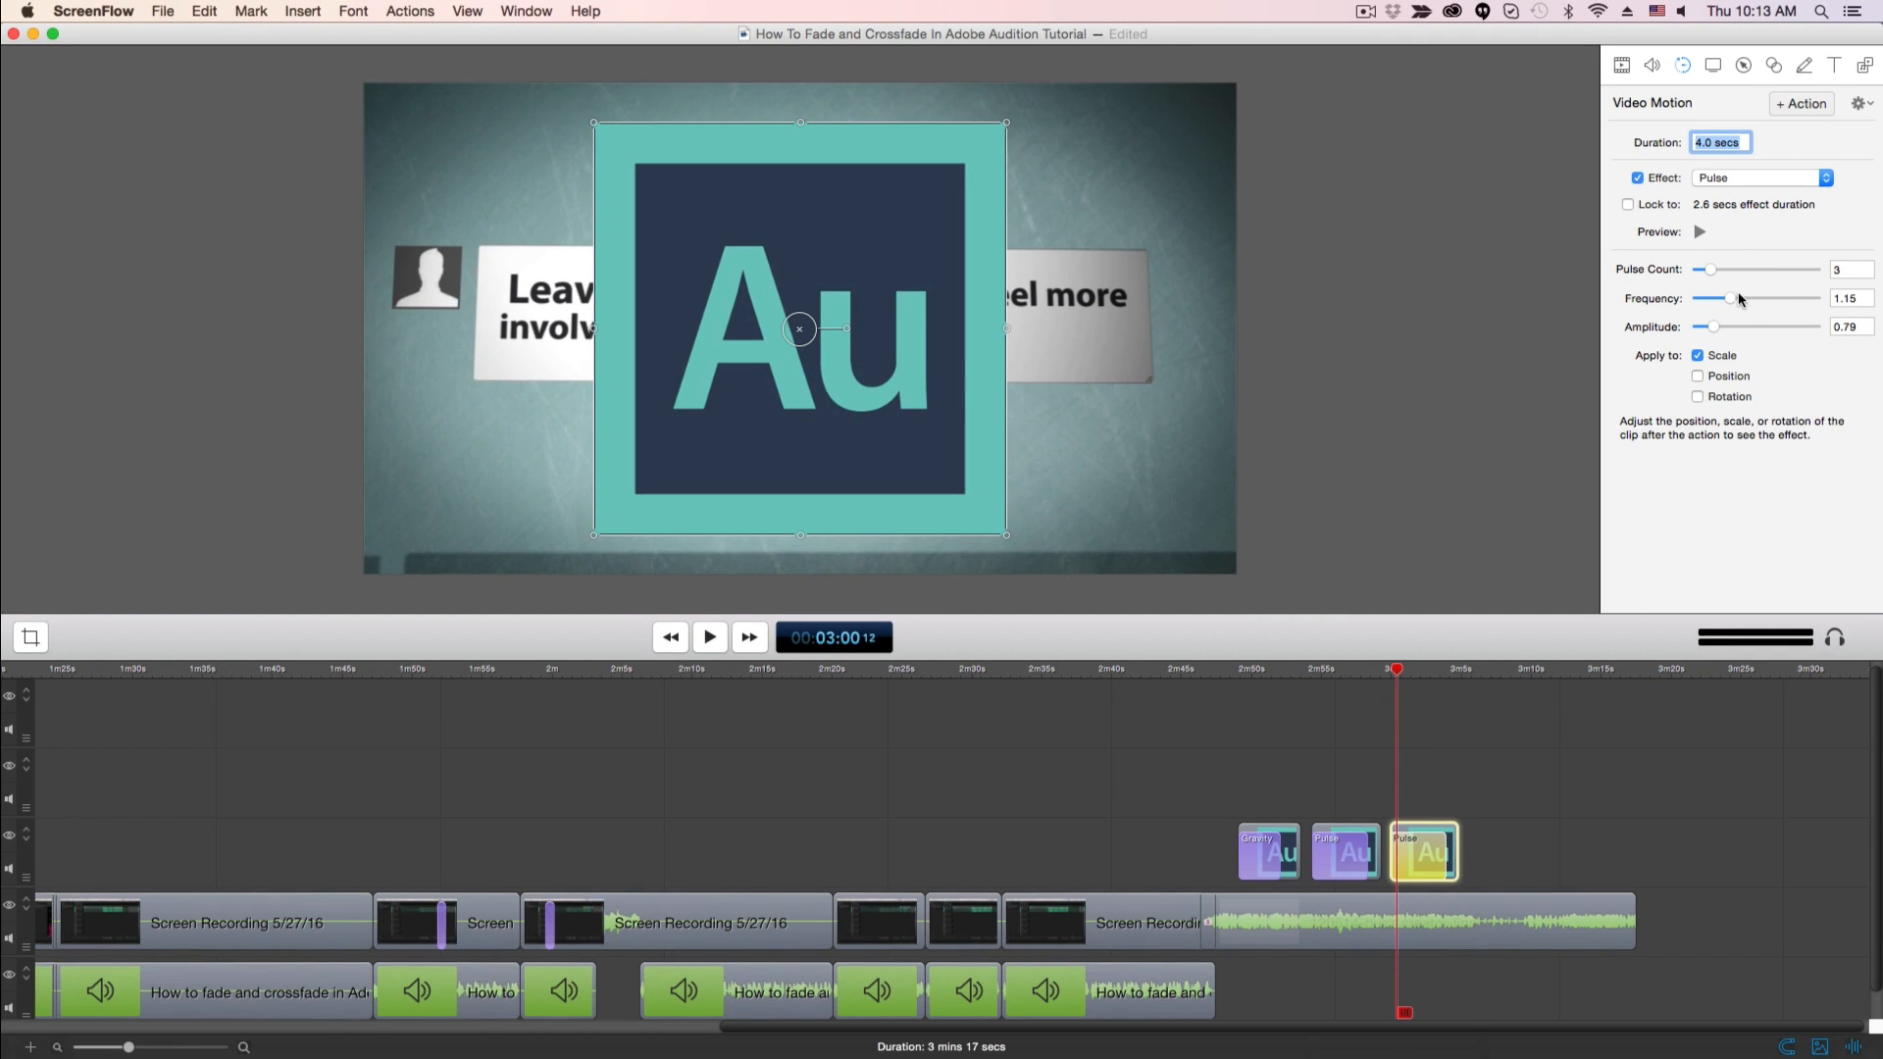
- Play back the third logo clip to preview its Pulse motion
click(1456, 769)
key(space)
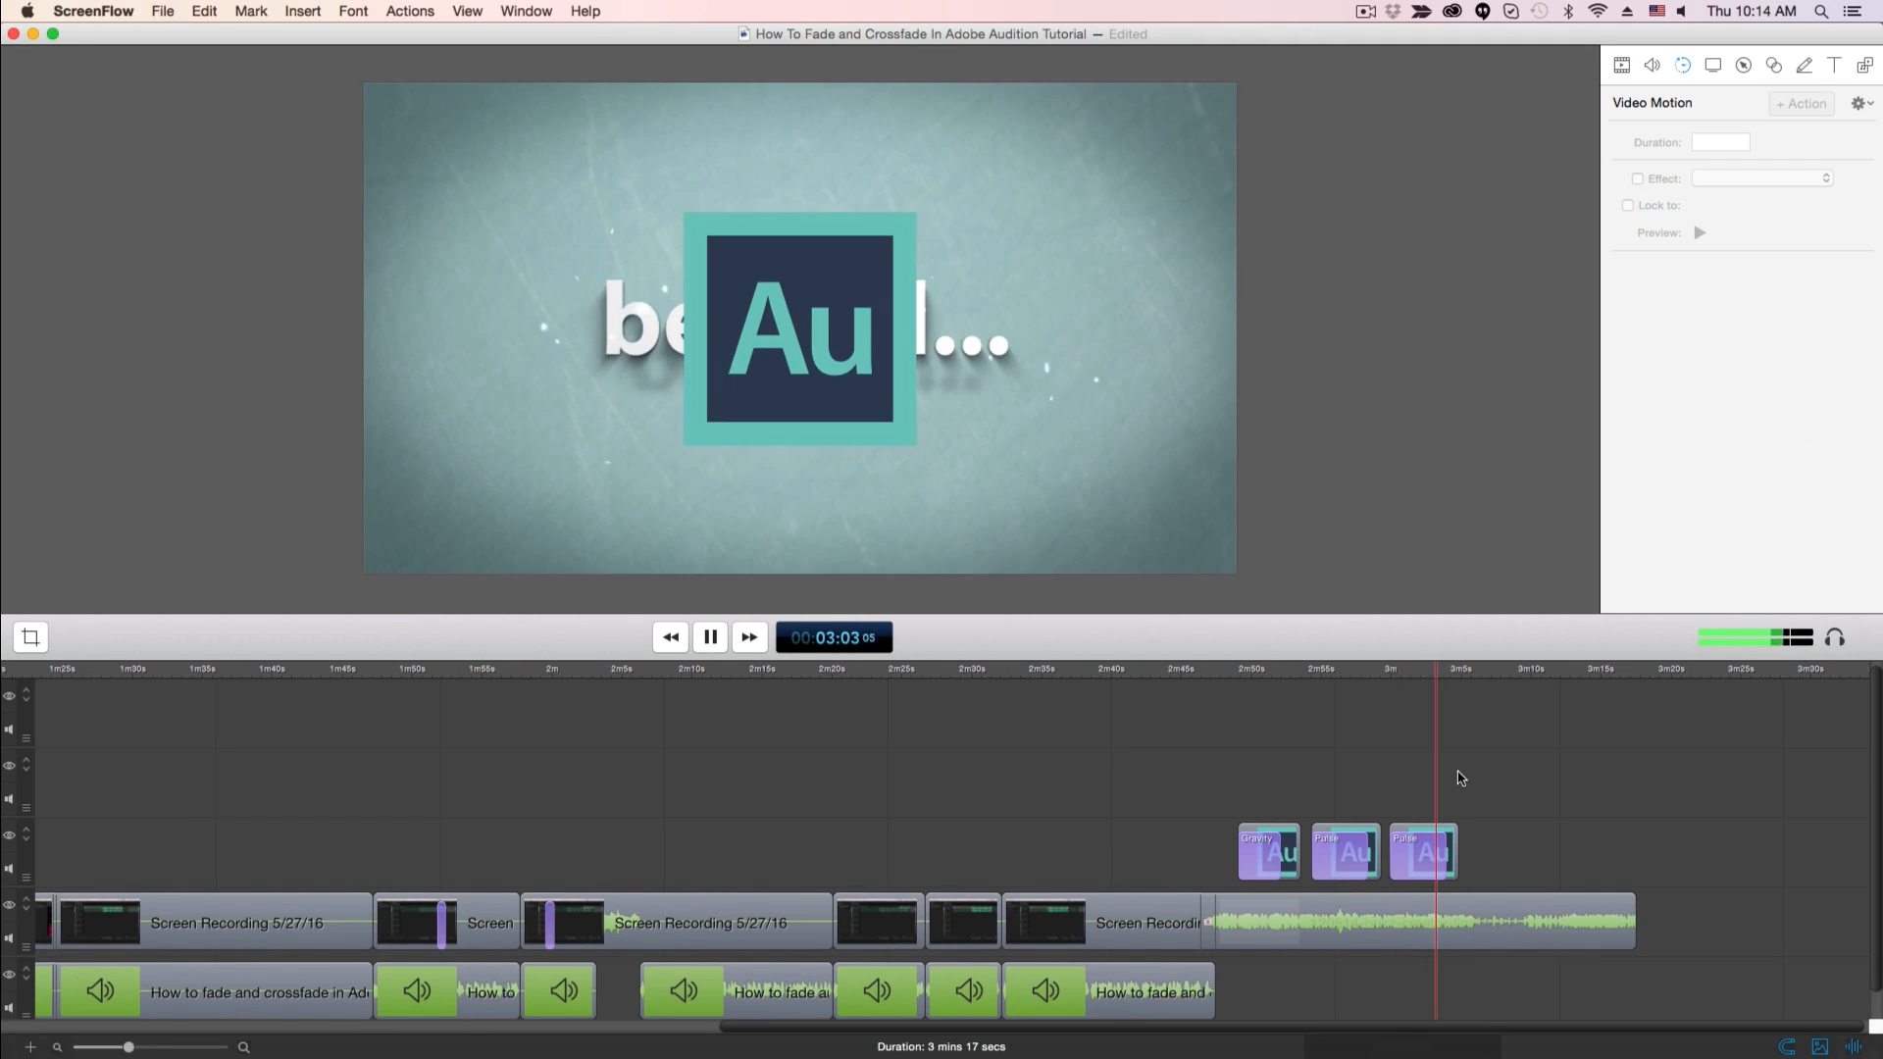
key(space)
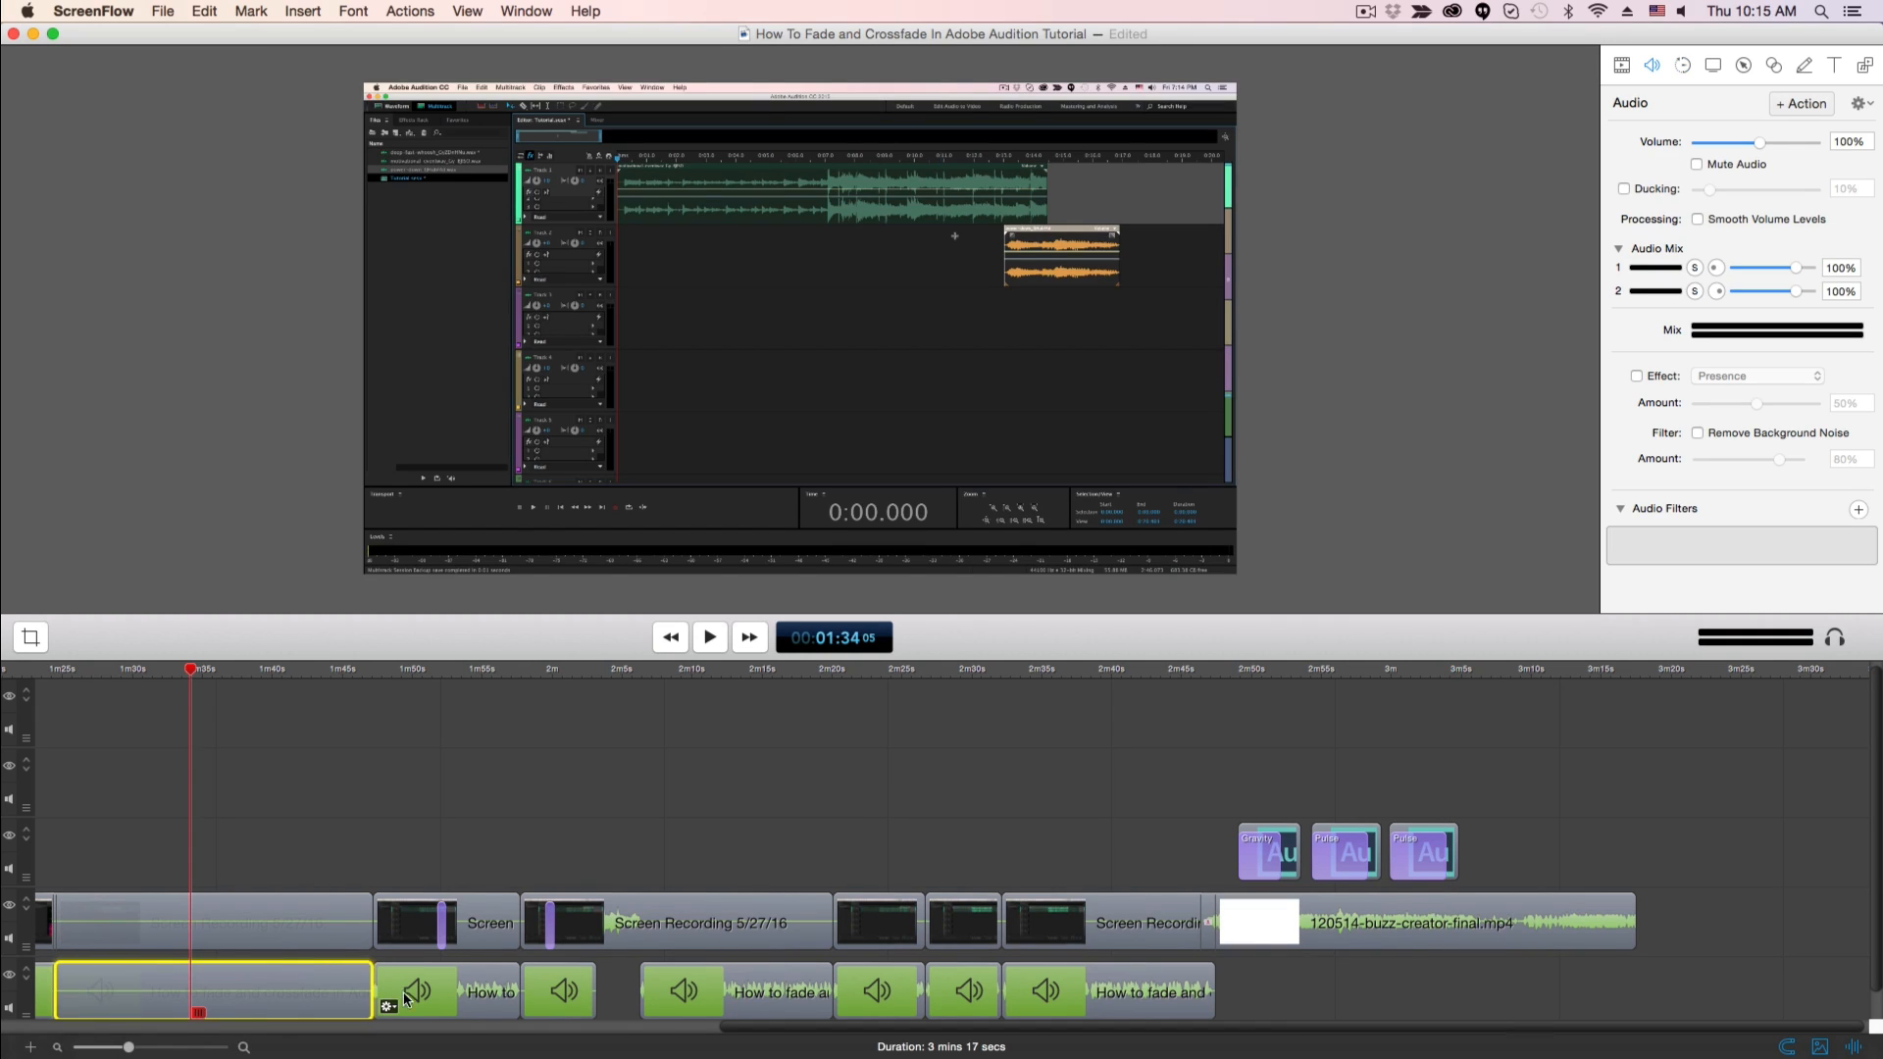
- In the audio mix of the narration clip starting near 1m47s, lower channel 1 to 88%
click(414, 997)
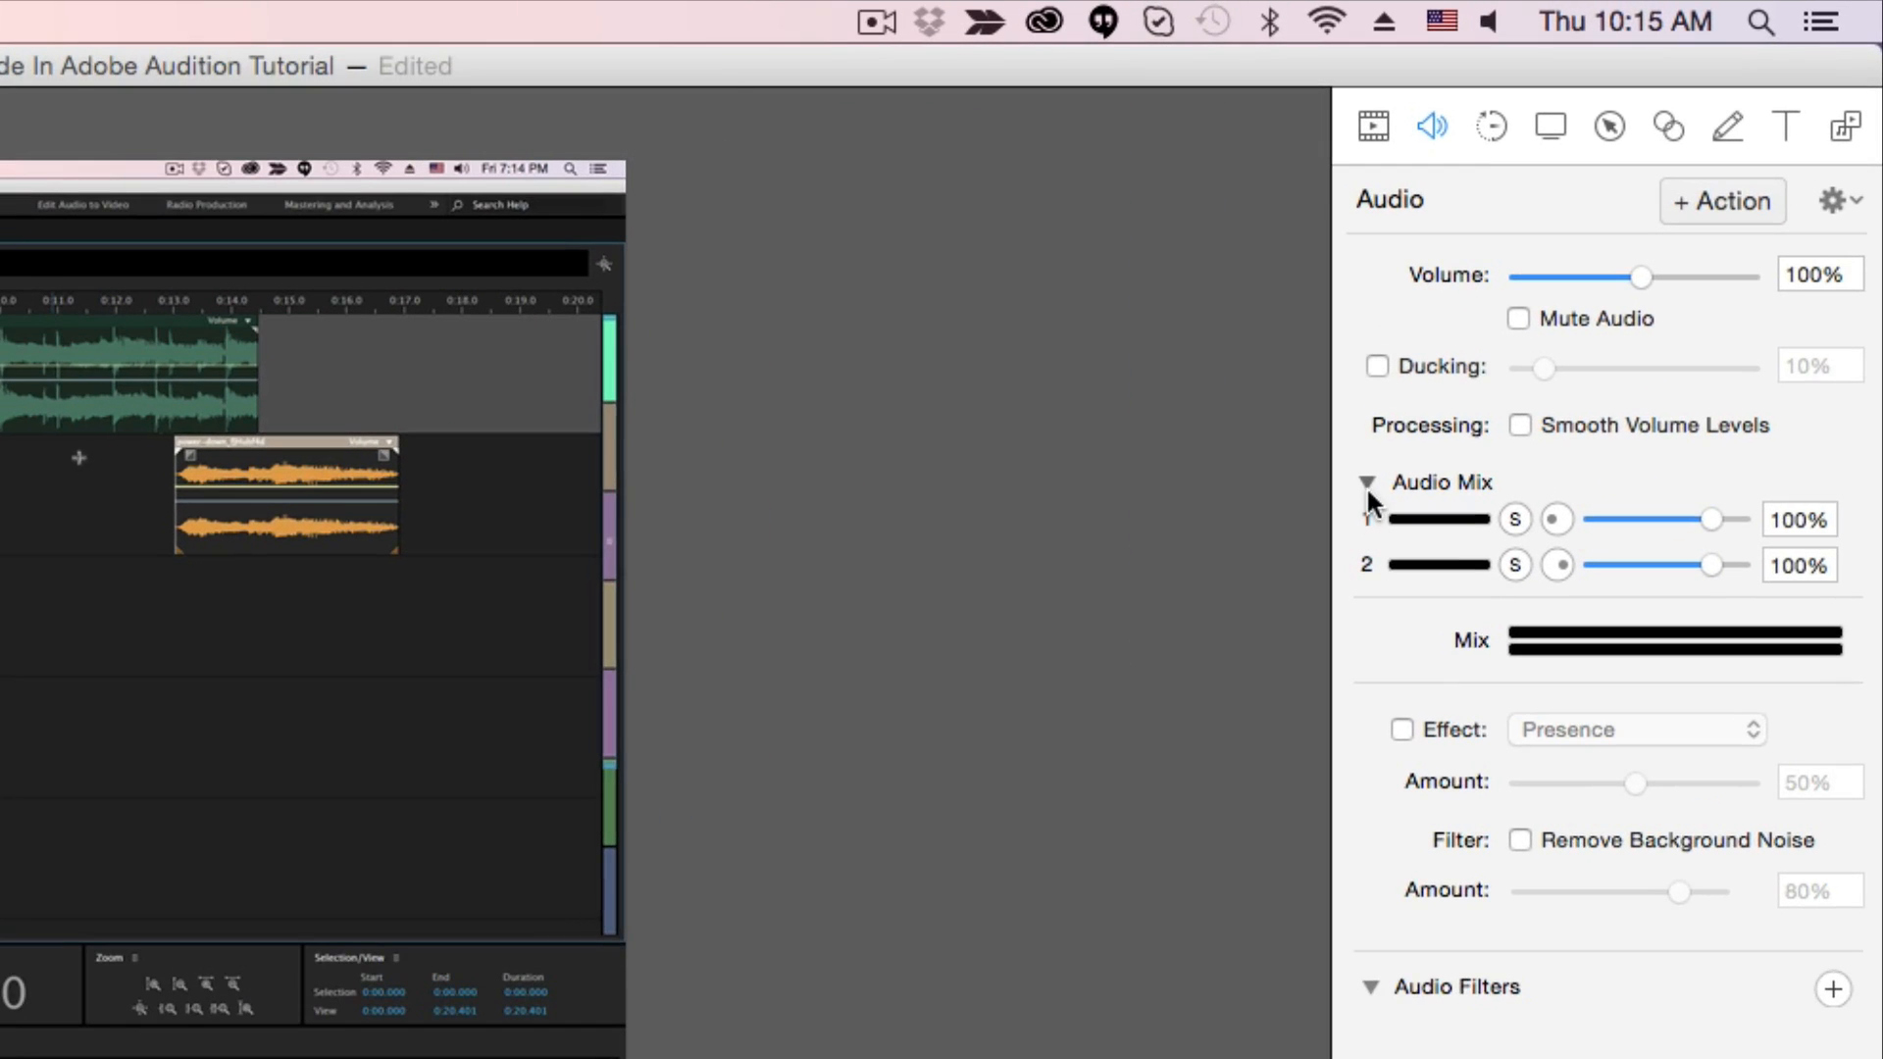
click(1620, 248)
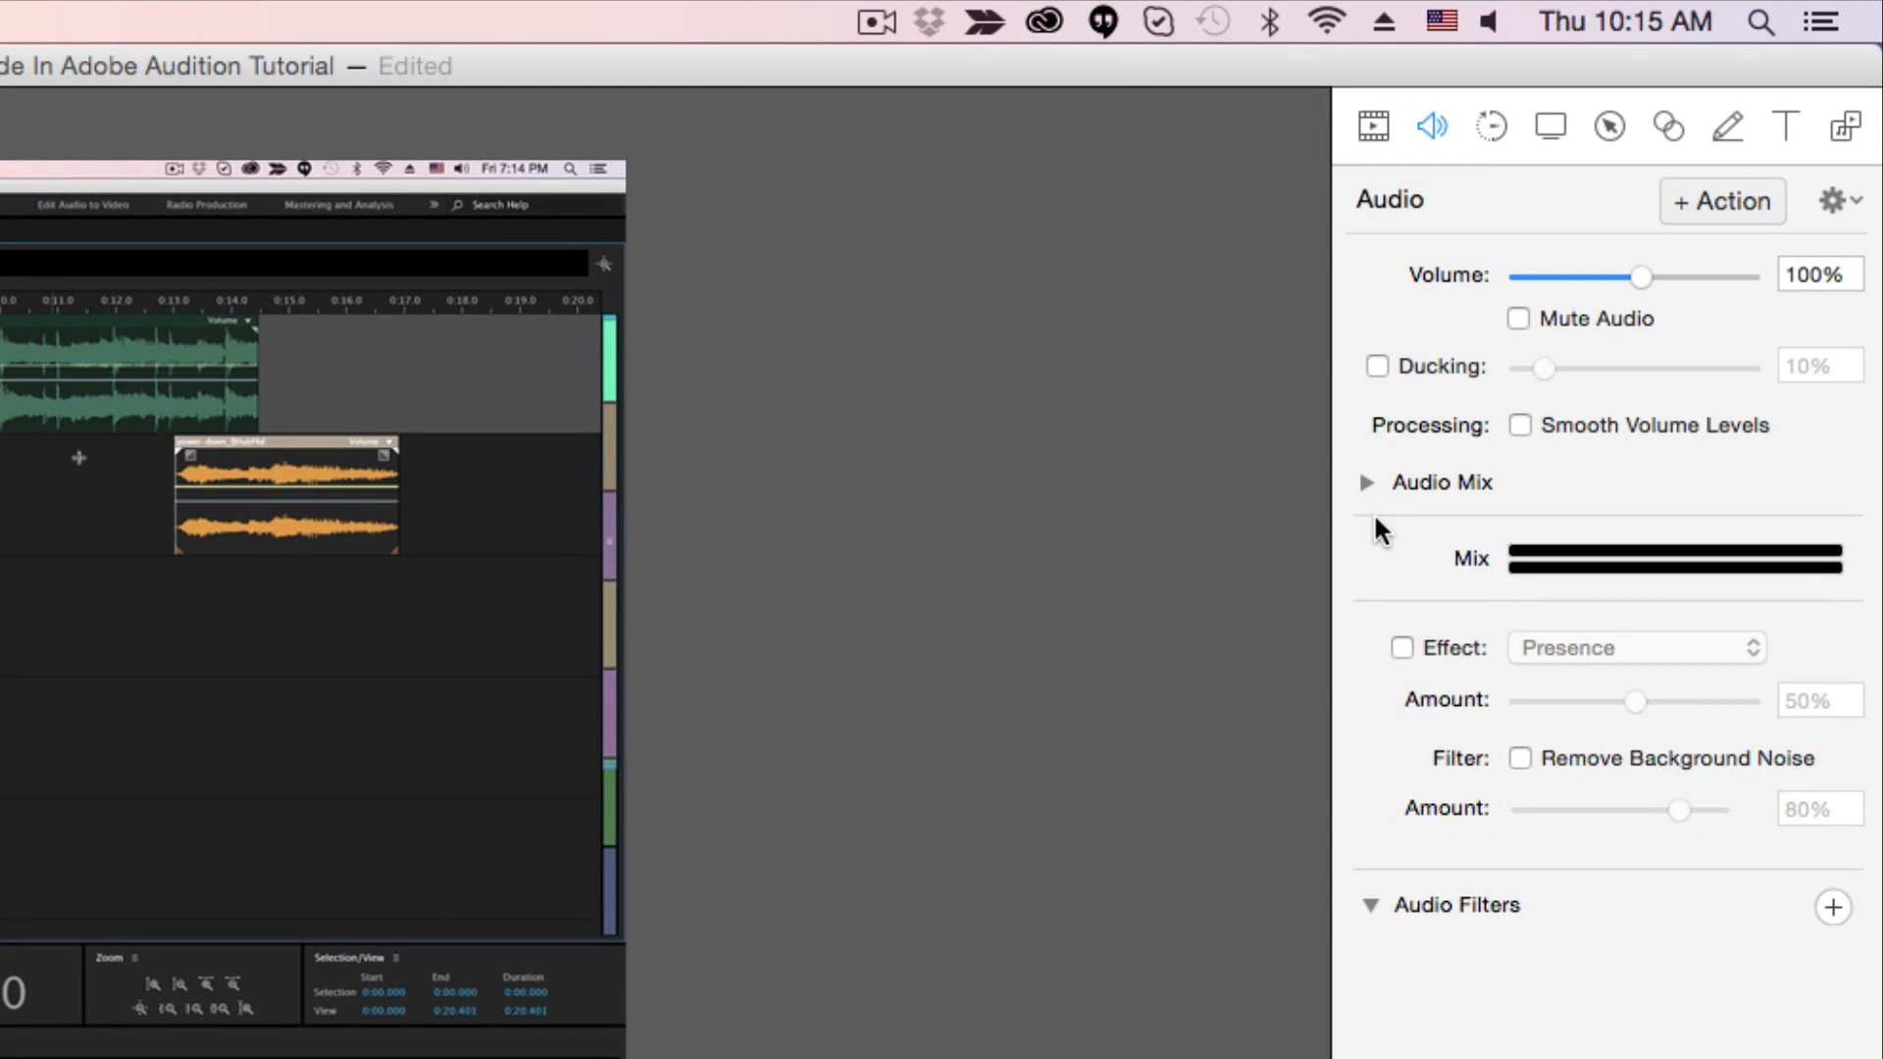
click(1369, 483)
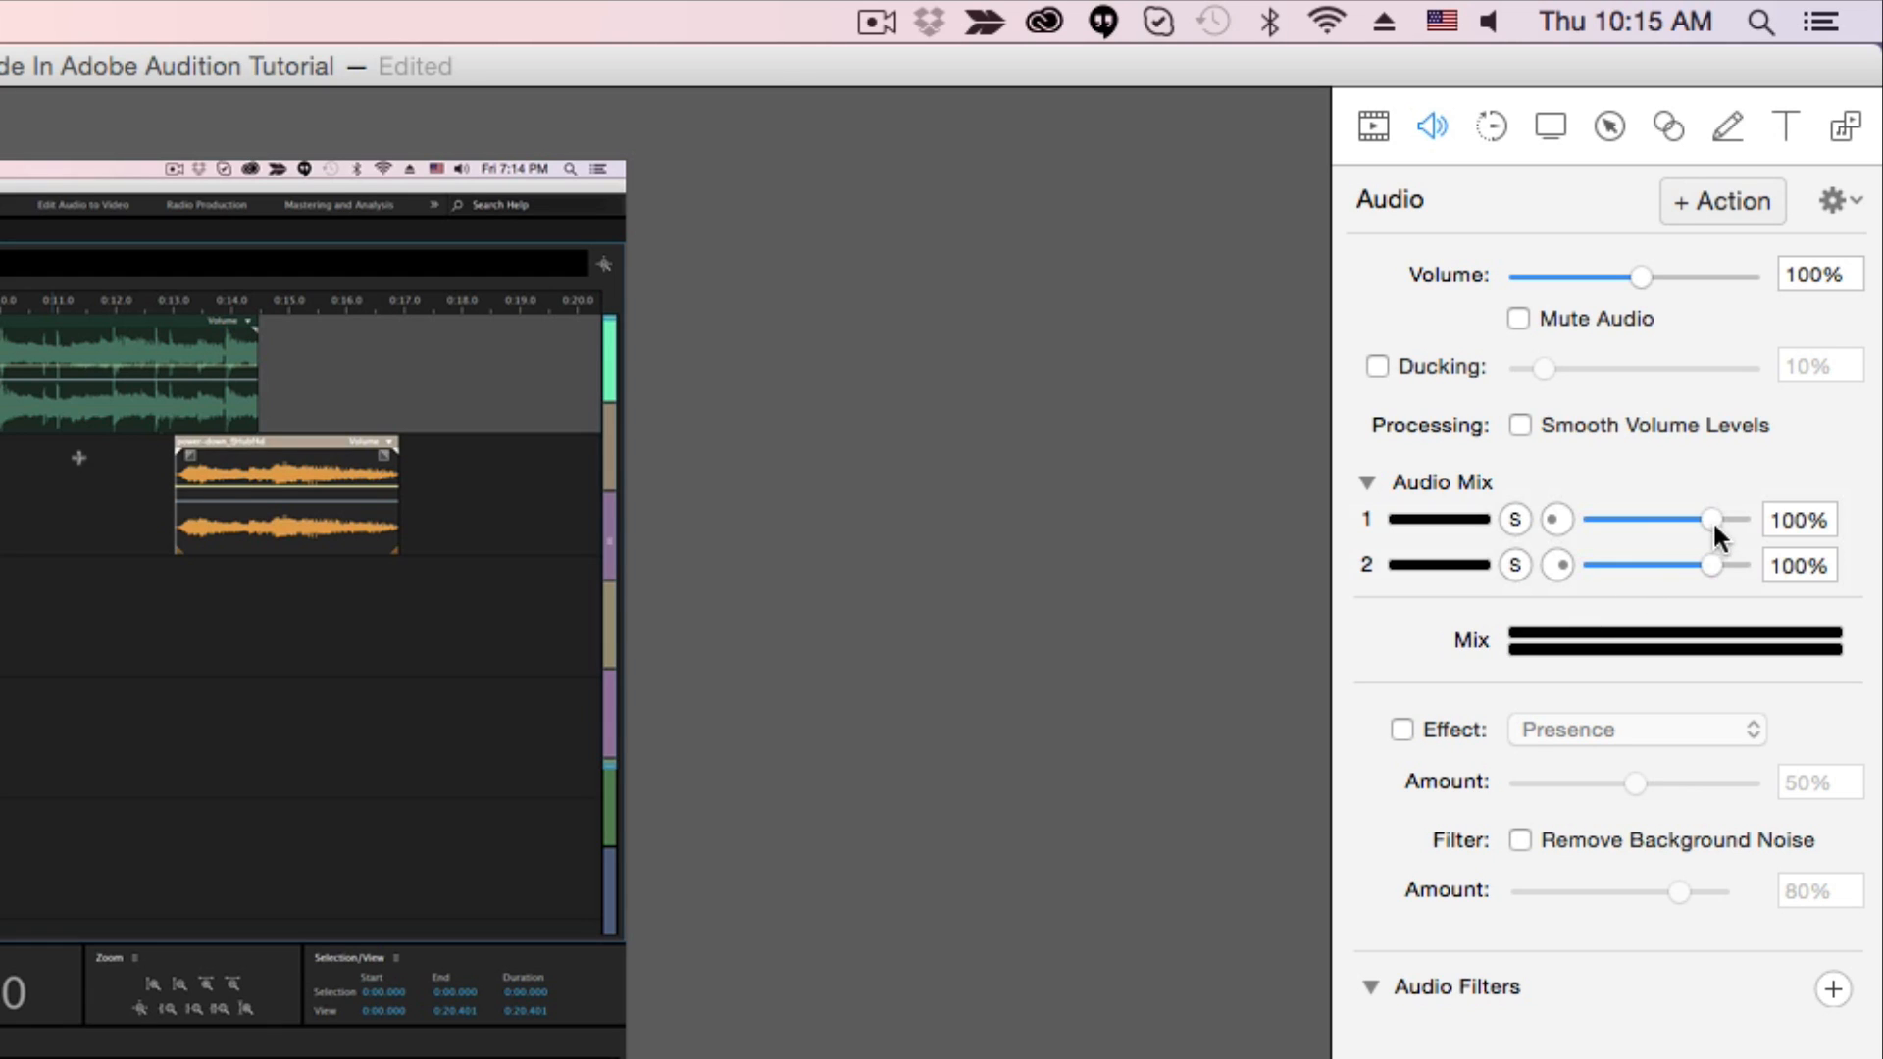
mouse_move(1712, 520)
mouse_down()
mouse_move(1642, 520)
mouse_move(1700, 520)
mouse_up()
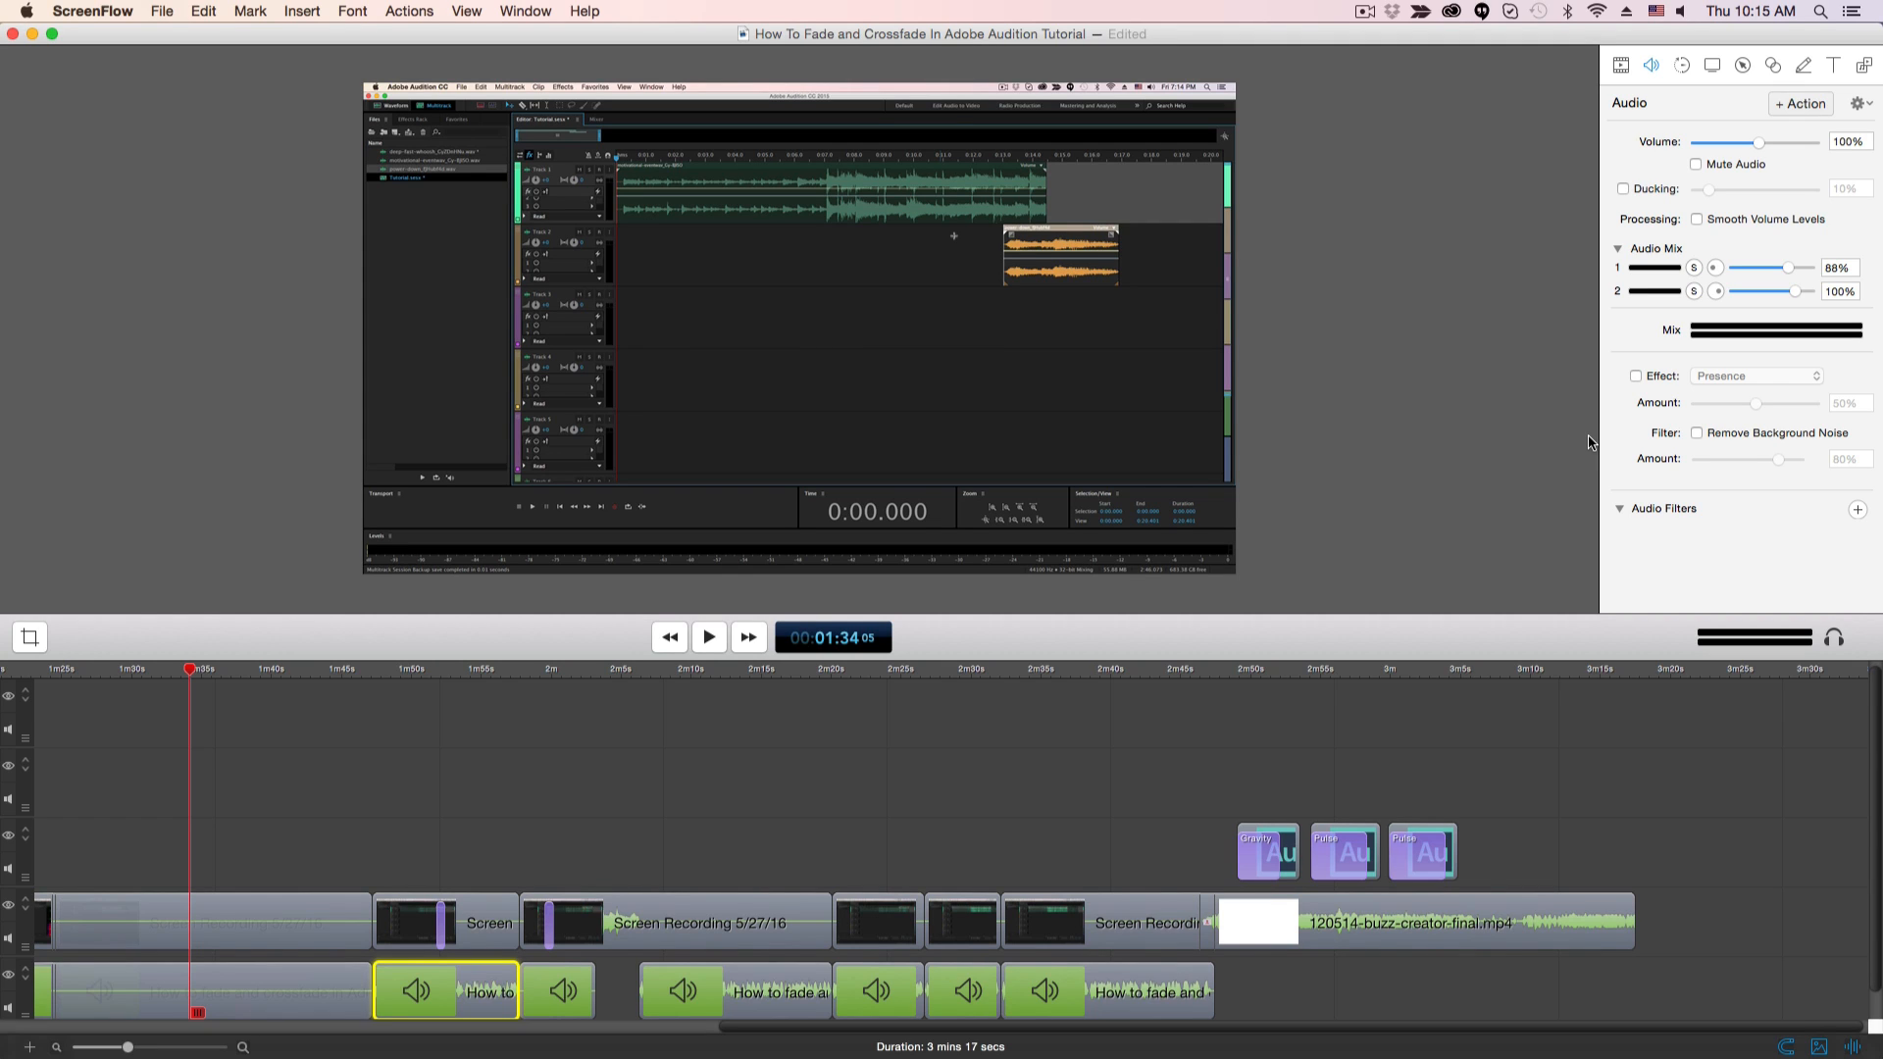
- Mute the uppermost timeline track that holds the short sound effect, and turn its visibility off and back on
scroll(476, 780, down, 1)
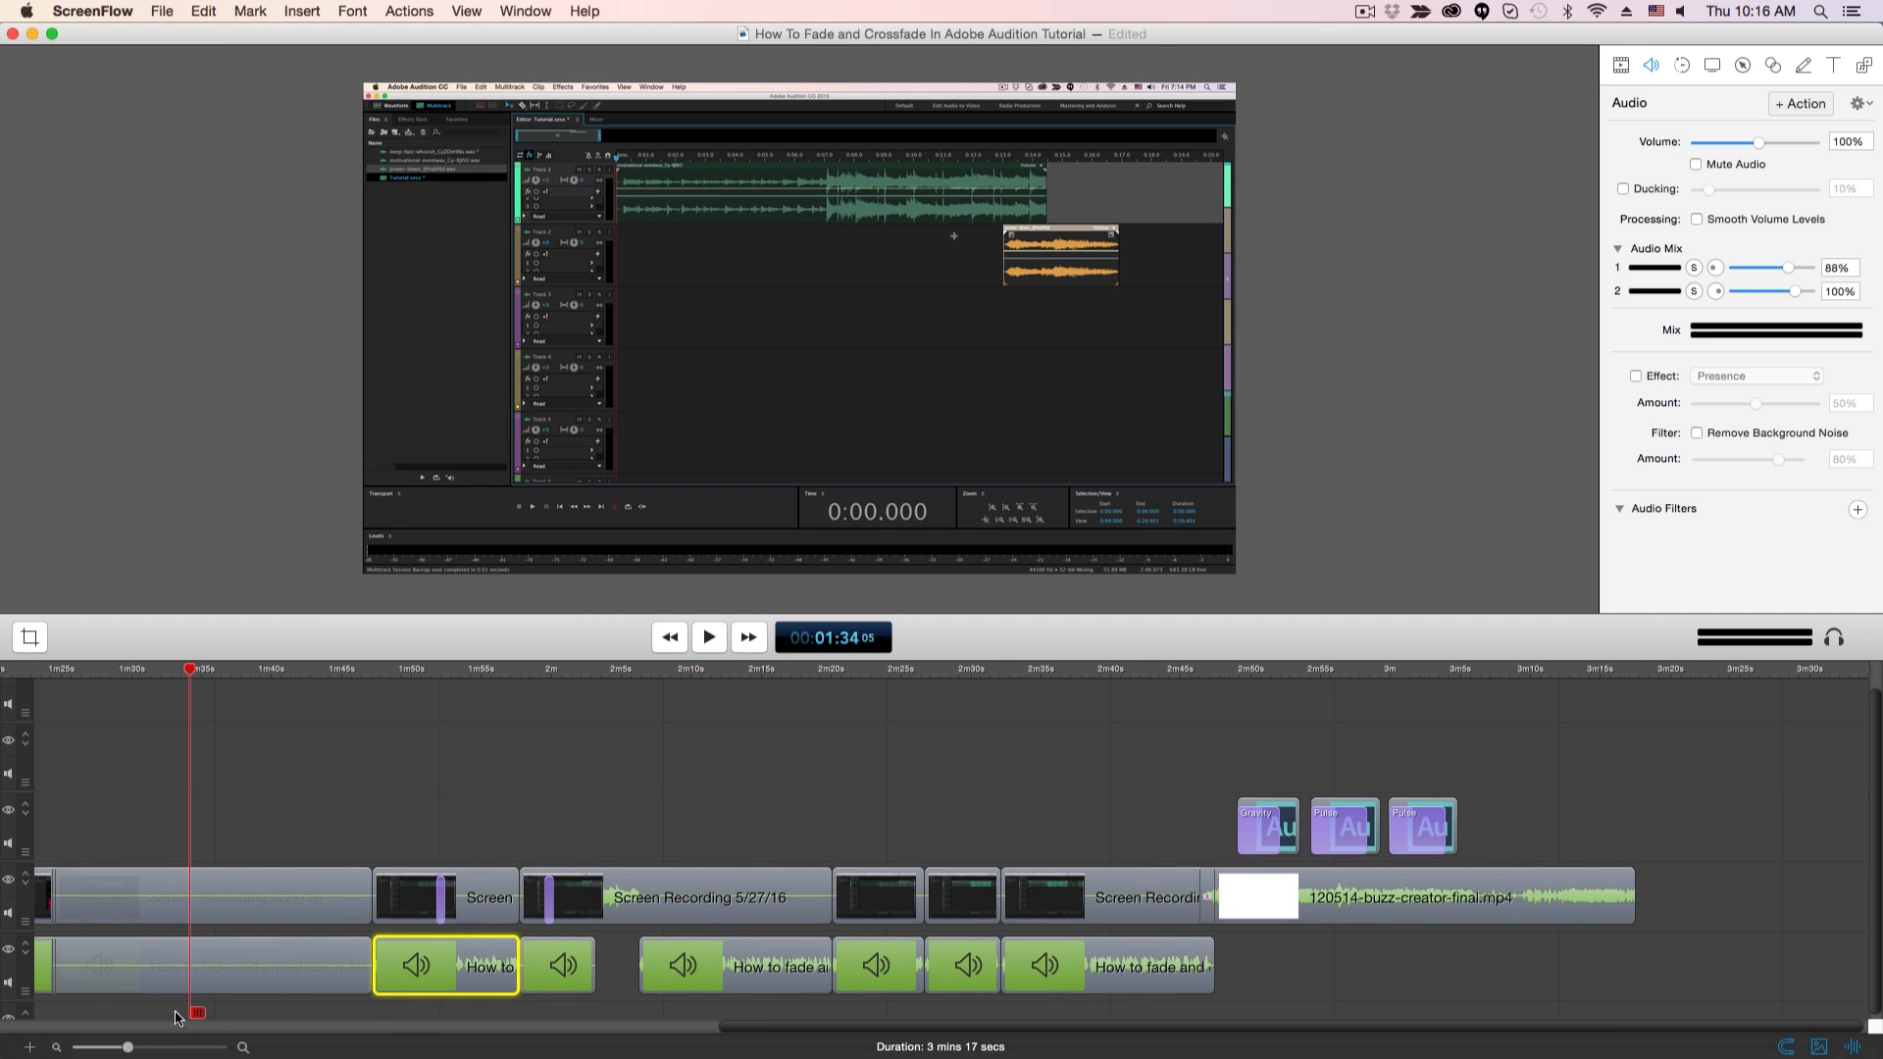
mouse_move(128, 1047)
mouse_down()
mouse_move(157, 1047)
mouse_move(120, 1049)
mouse_up()
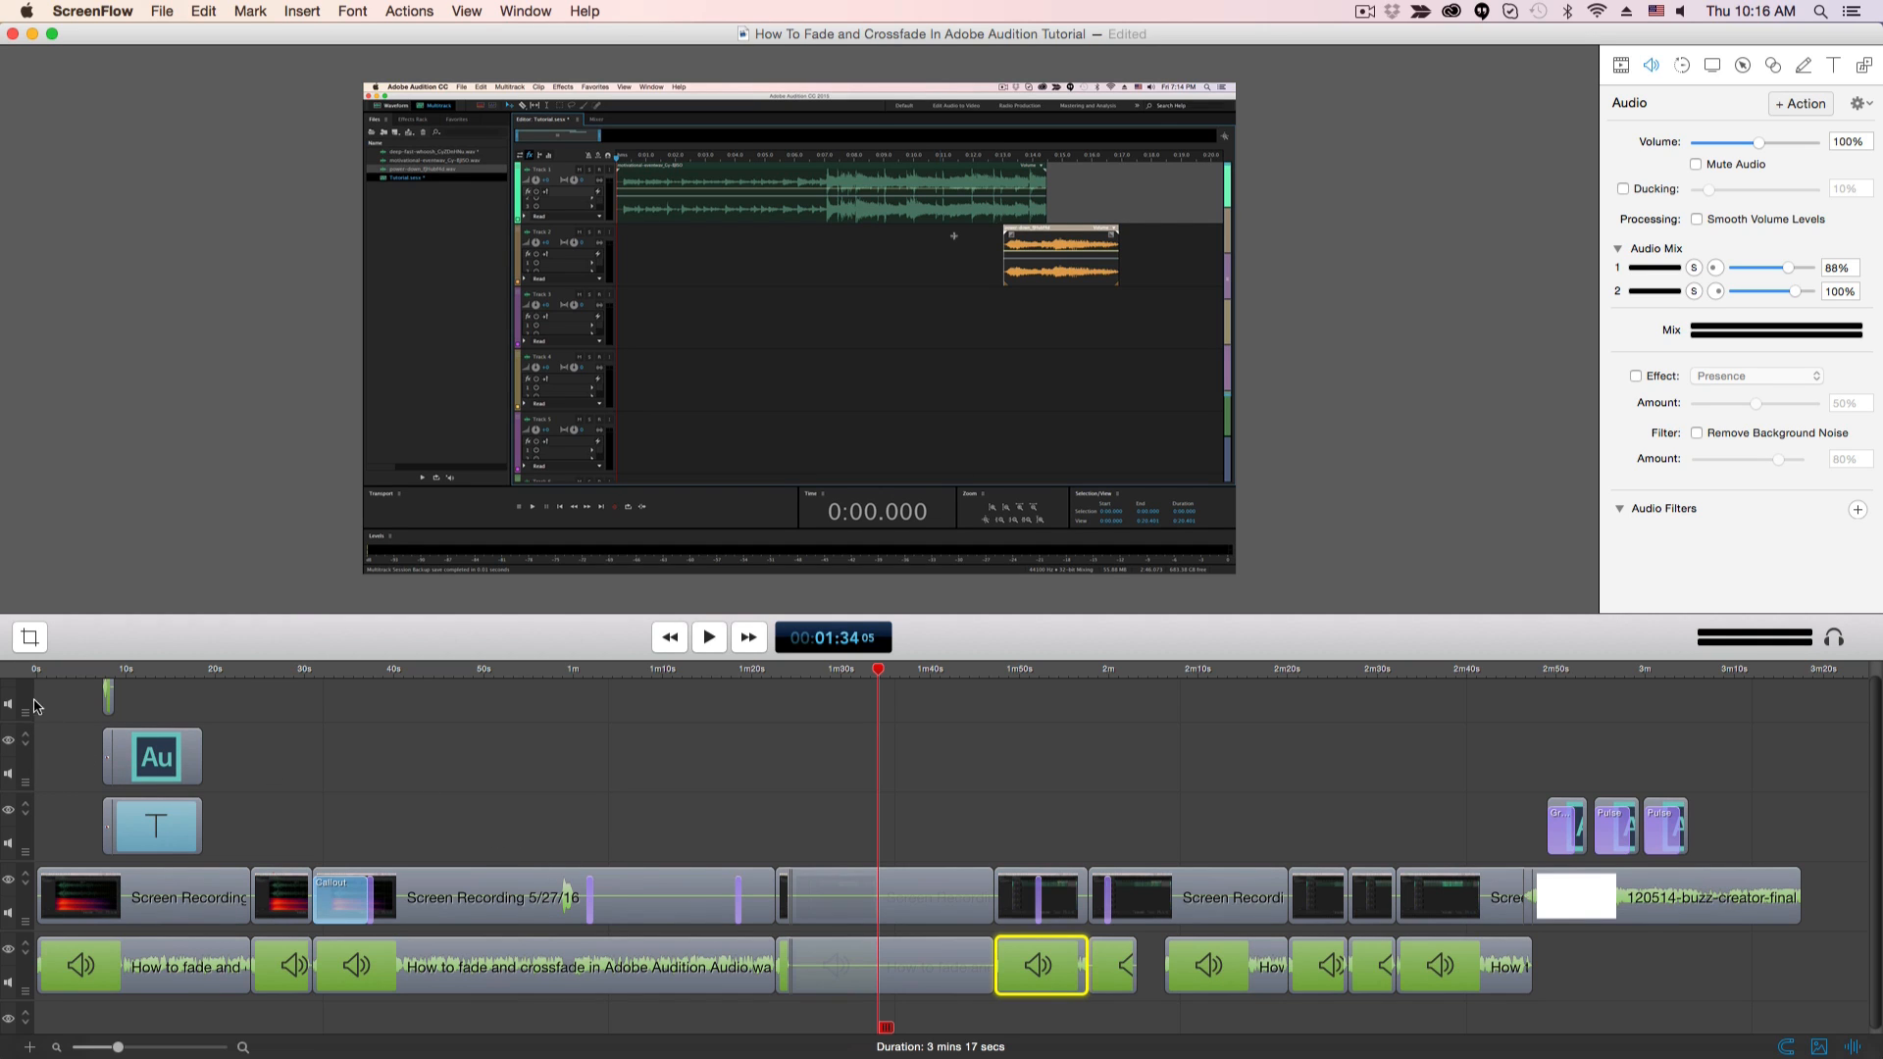
scroll(18, 790, up, 2)
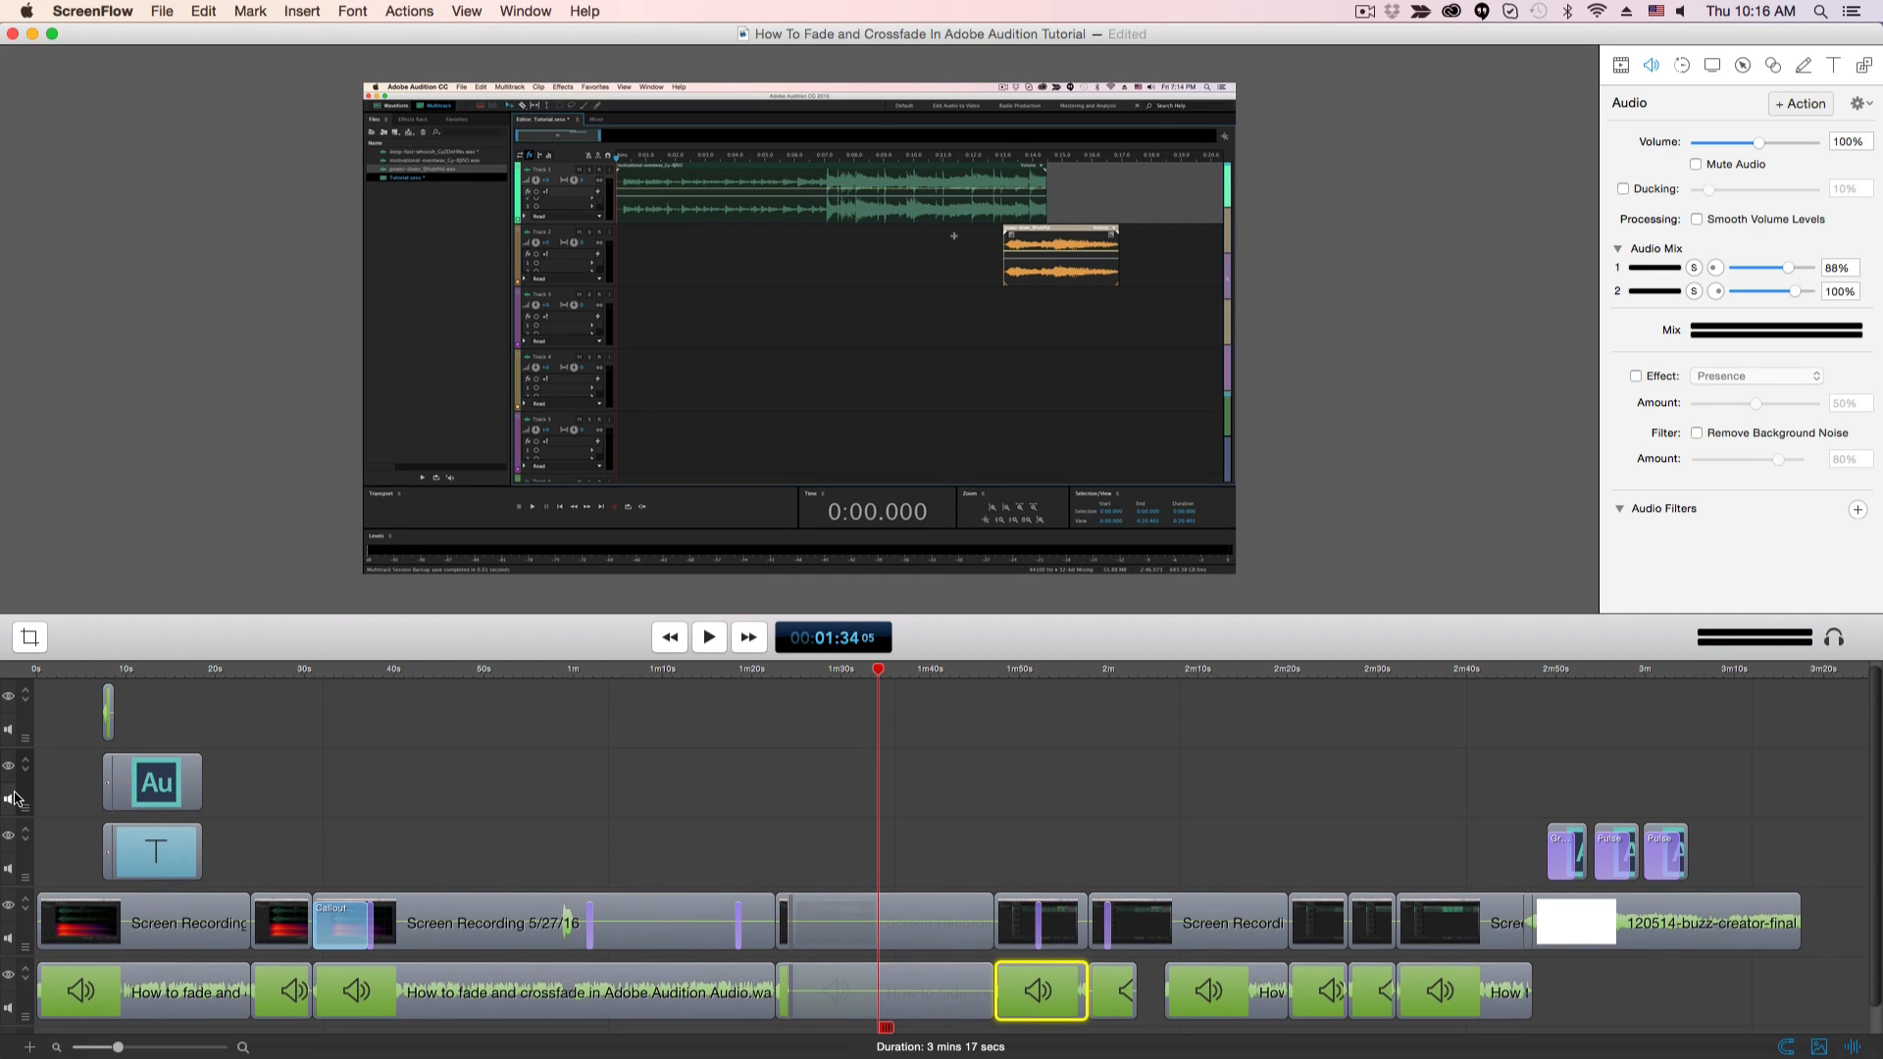
click(9, 731)
click(8, 696)
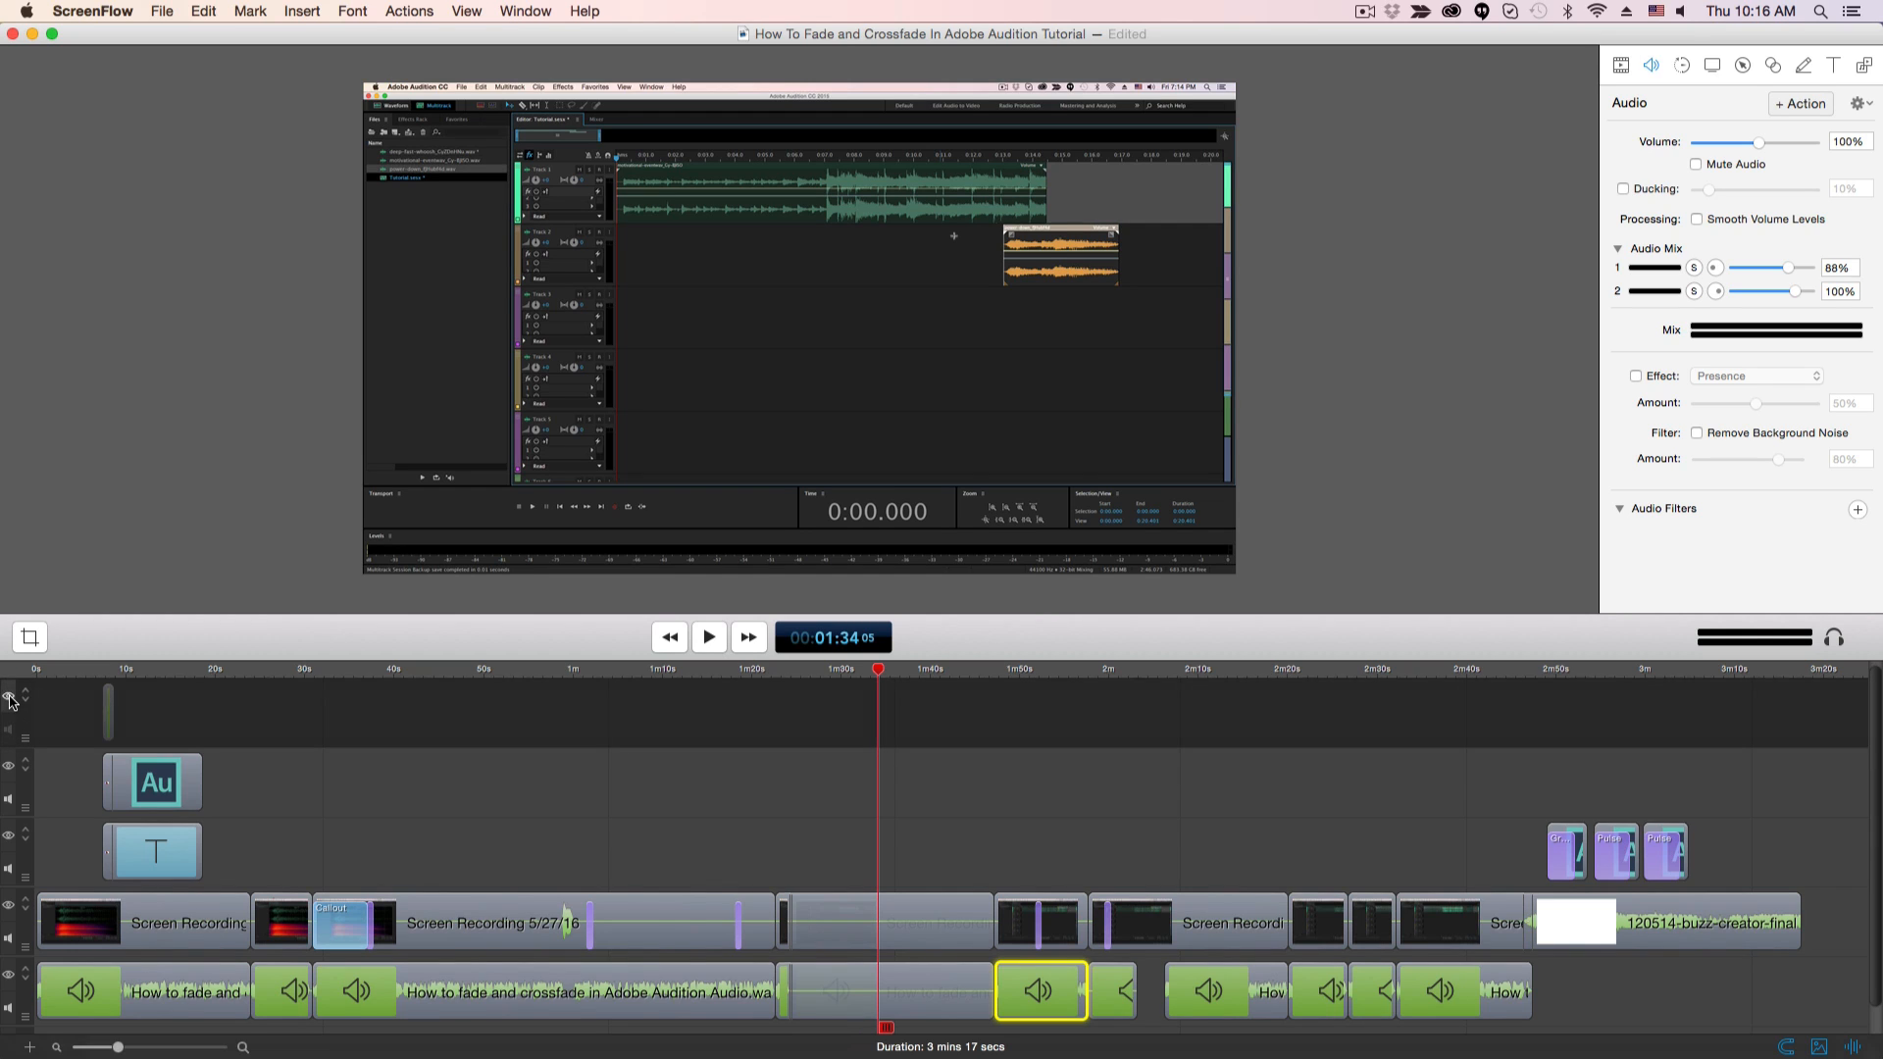
click(9, 697)
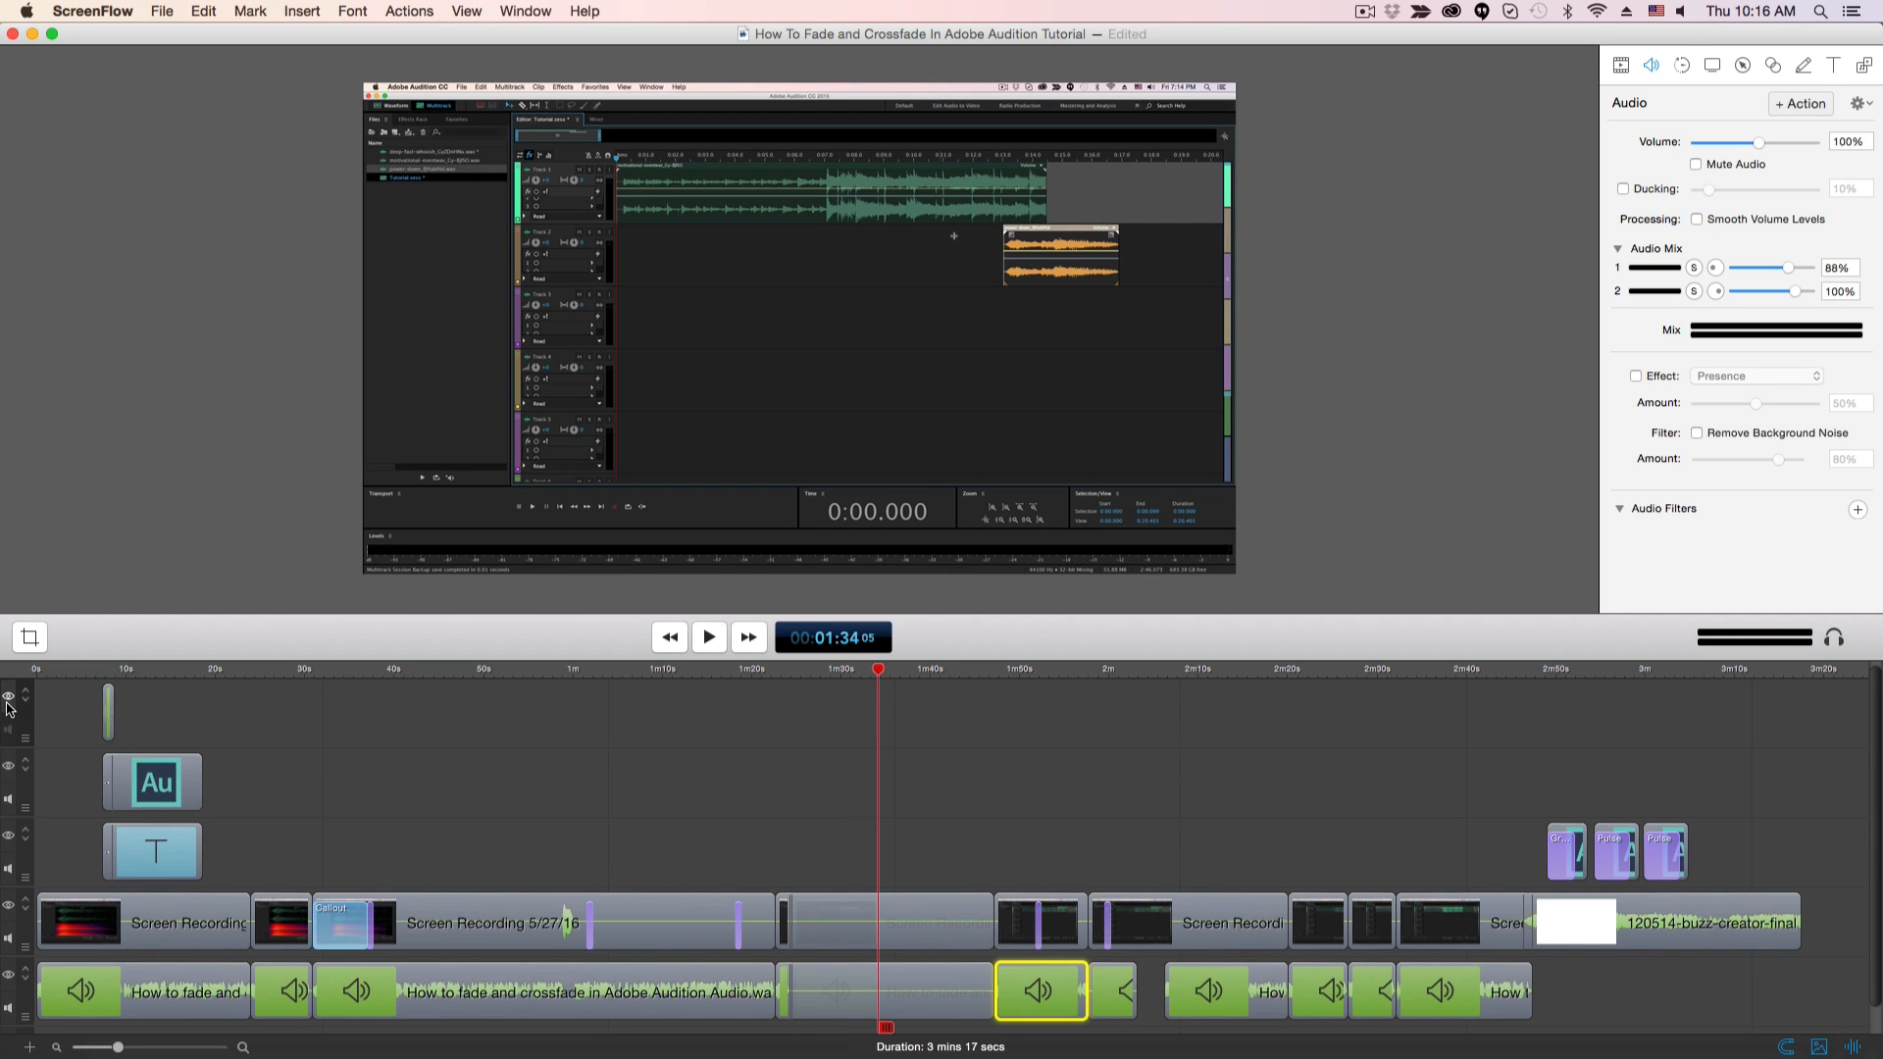
- Move the playhead to about 1m18s within the long narration clip starting near 30s, leaving no clip selected
scroll(147, 834, down, 1)
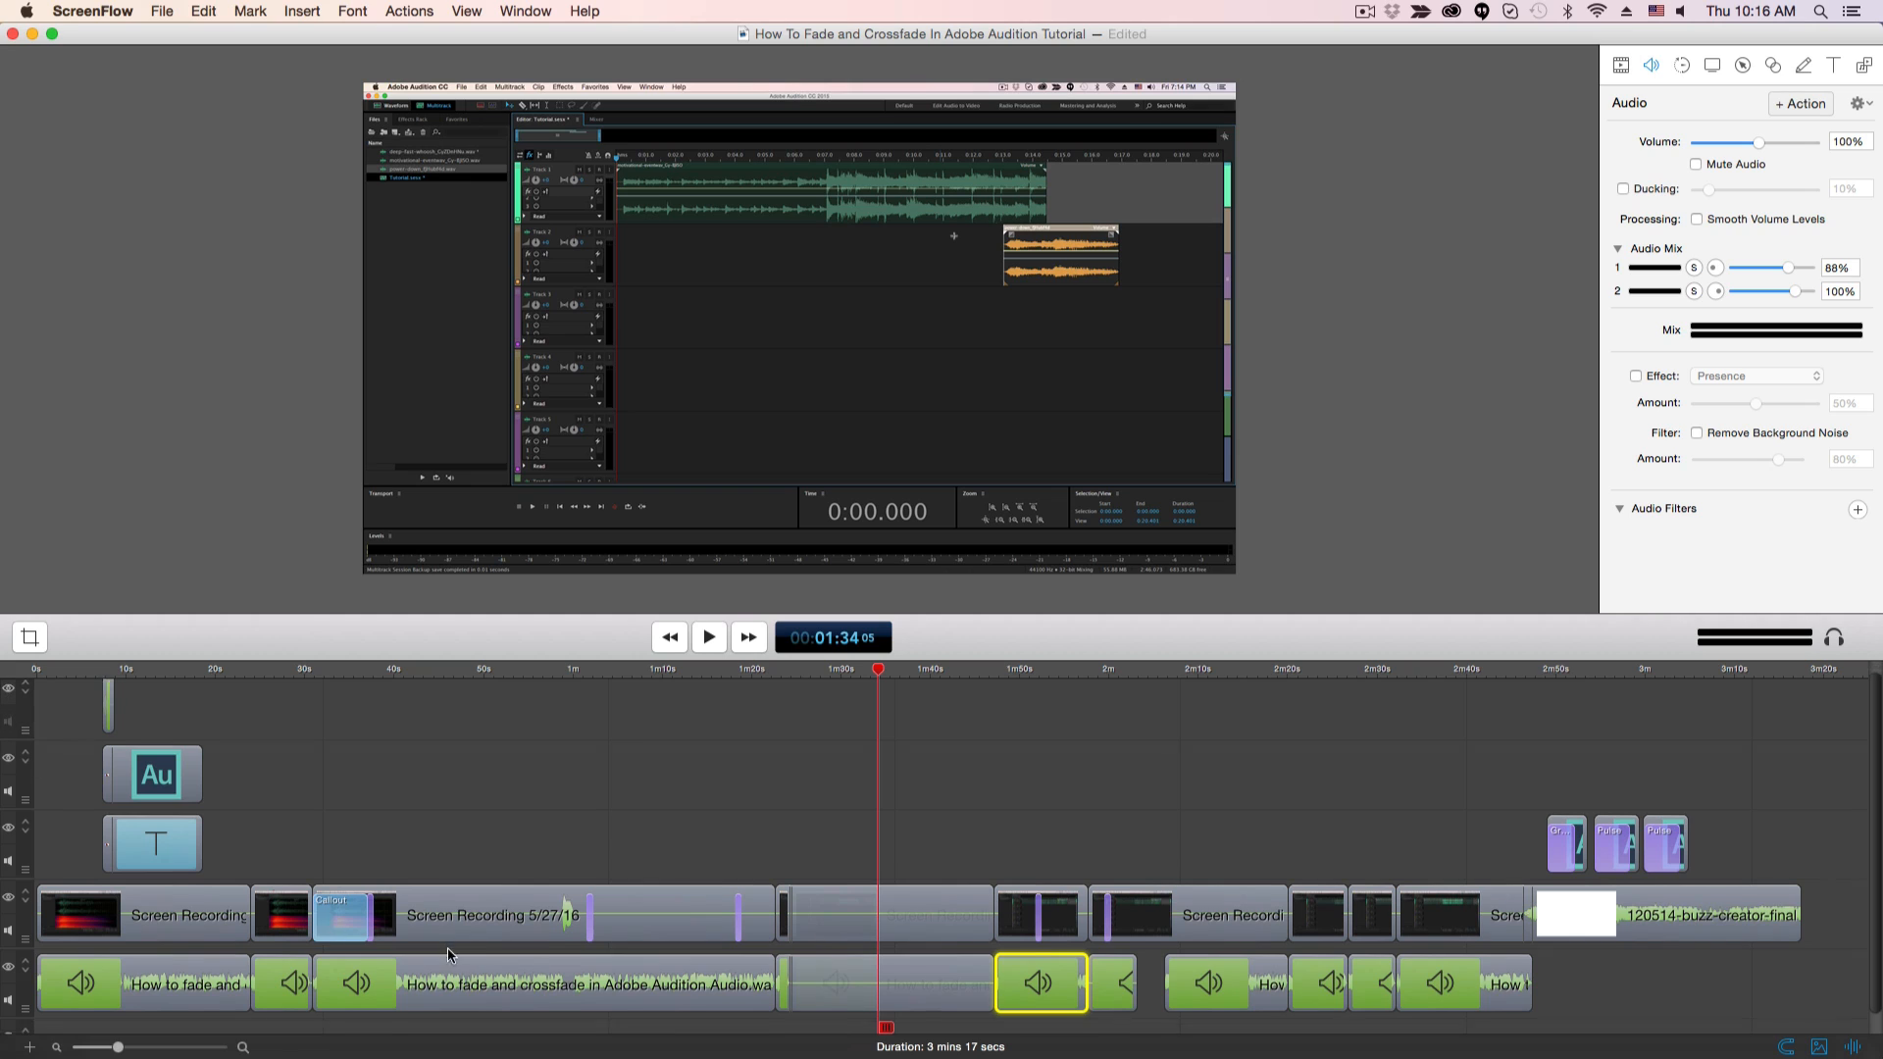
click(326, 996)
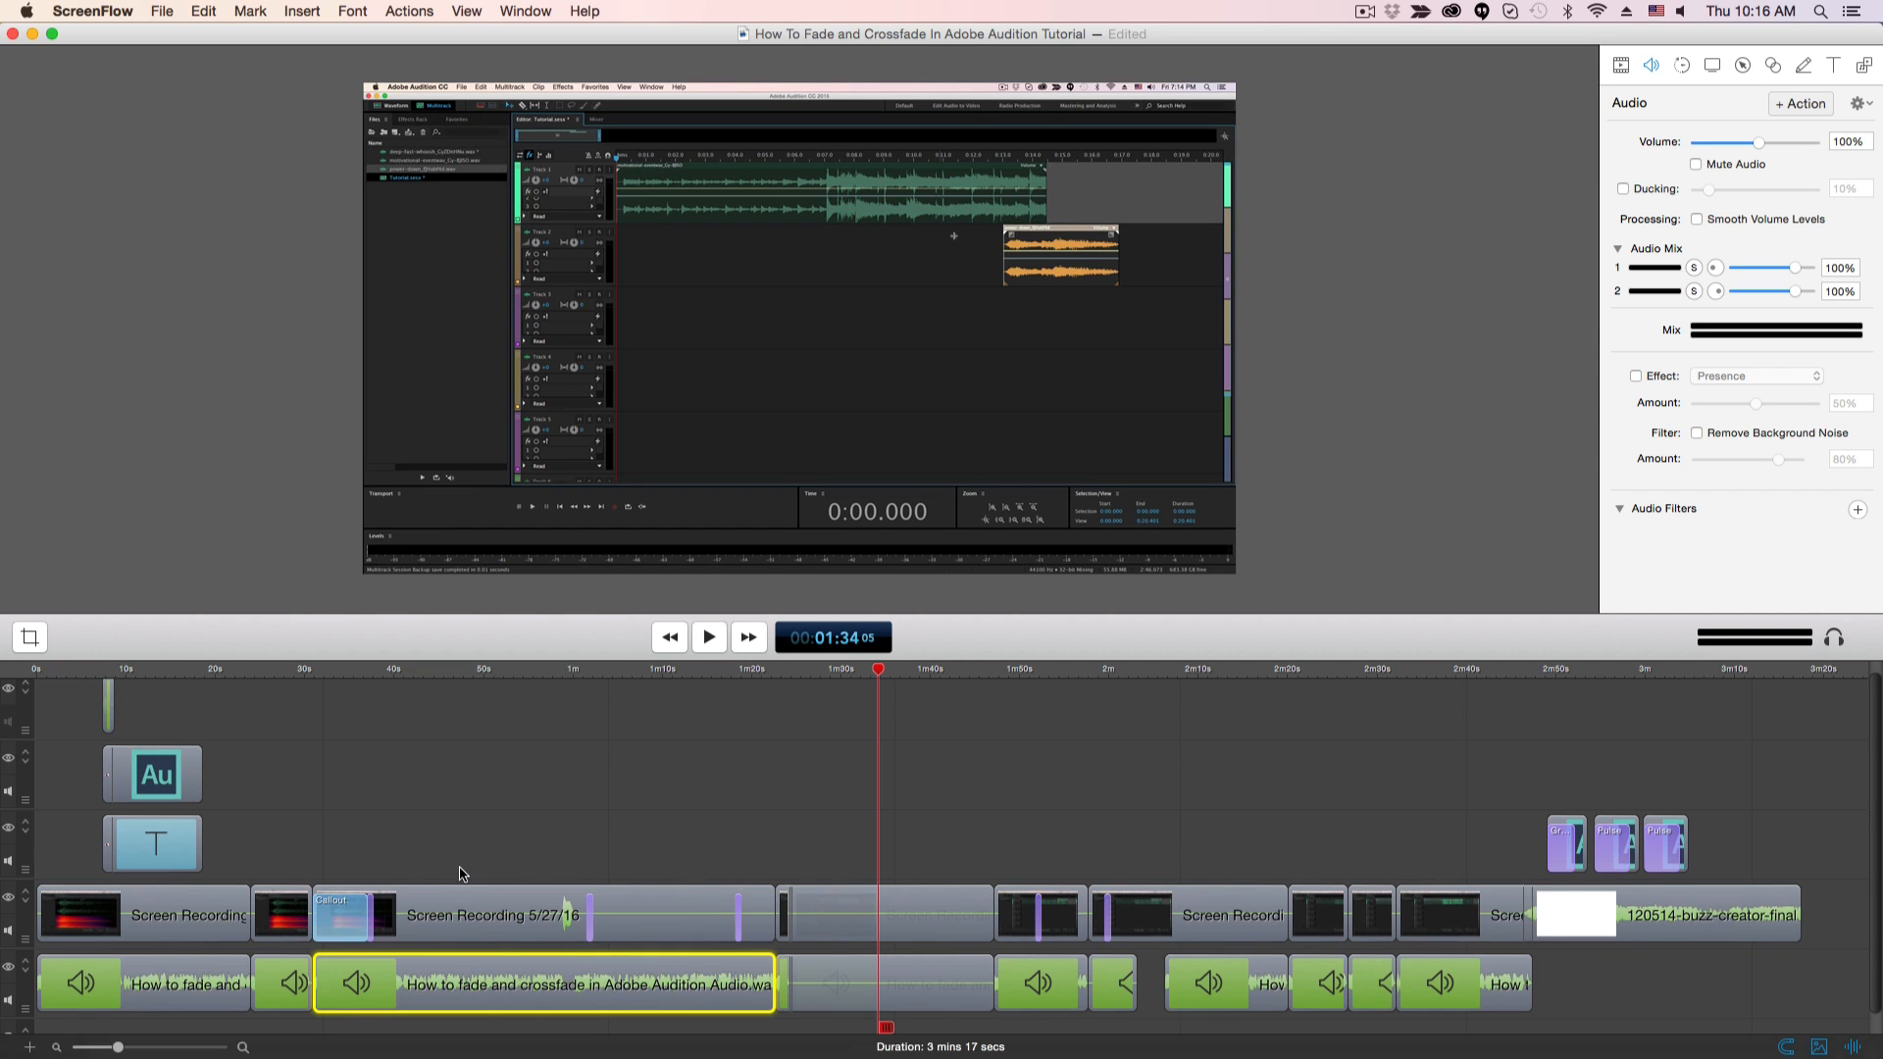
mouse_move(241, 948)
drag(117, 1047, 150, 1048)
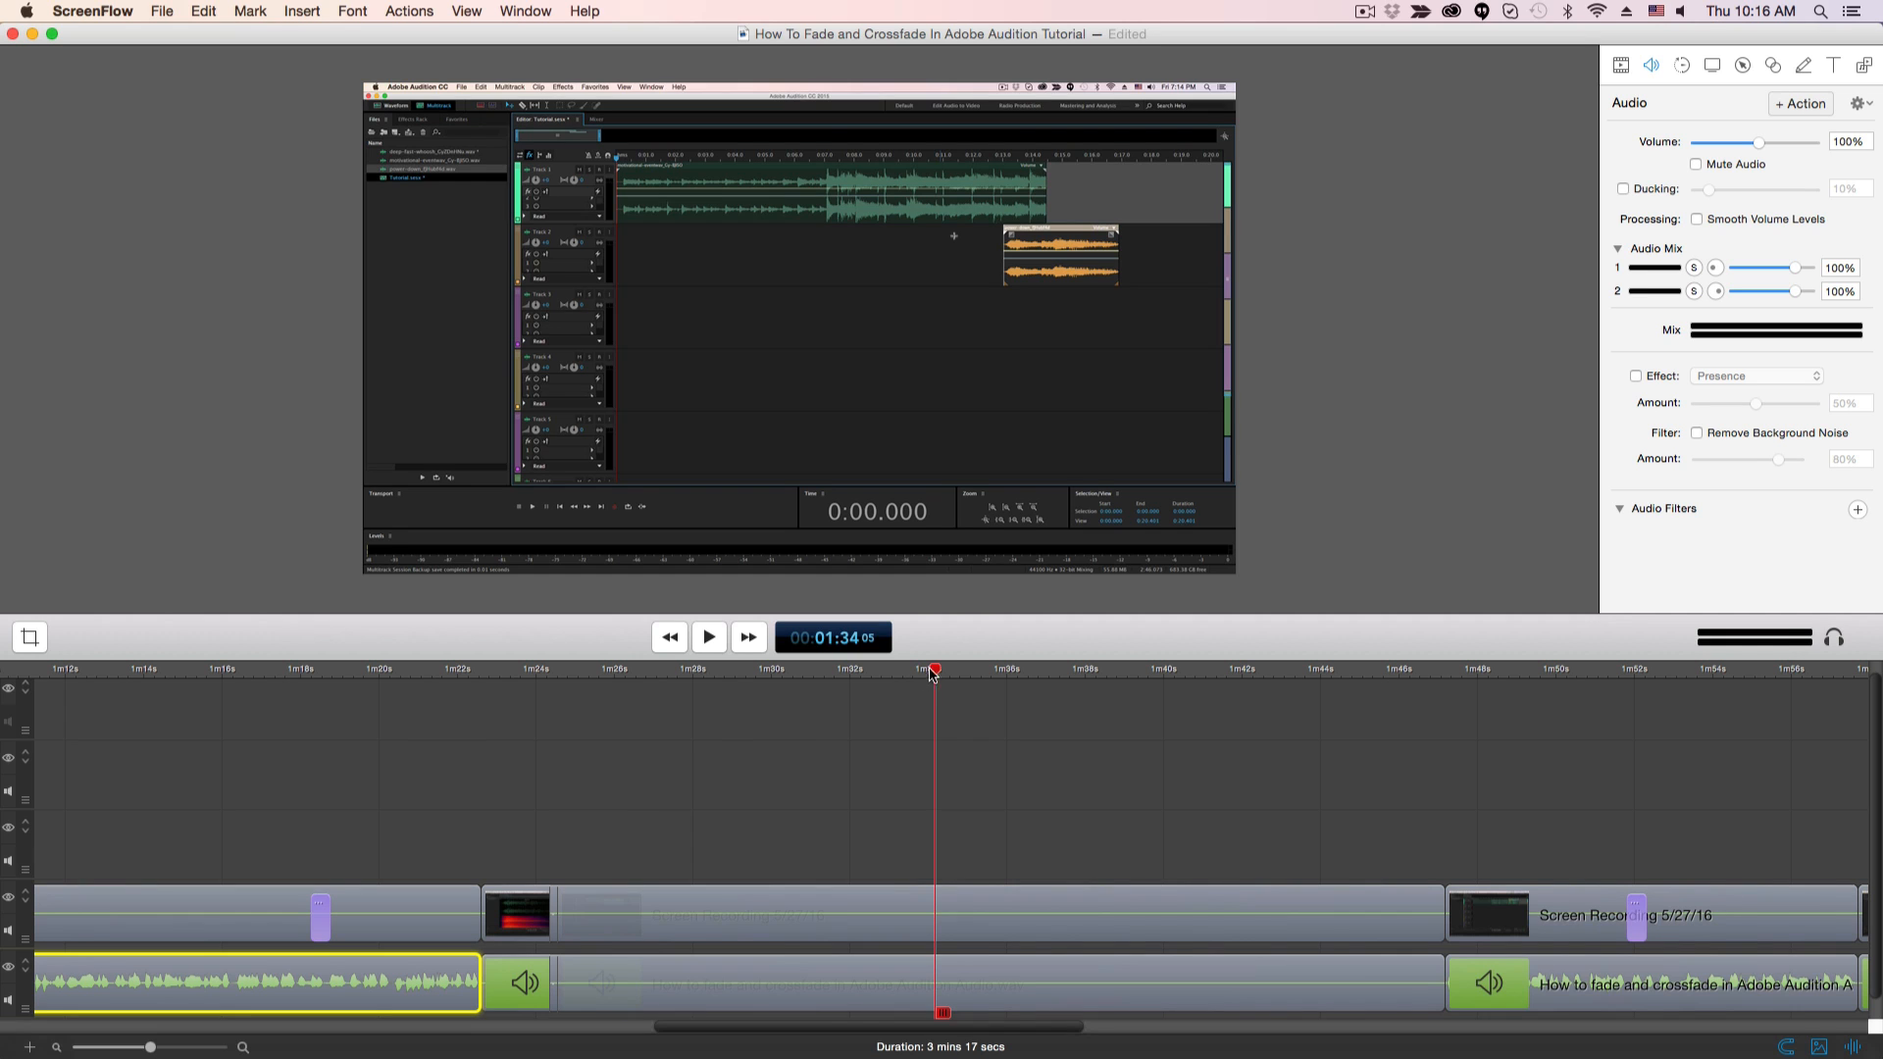
drag(934, 673, 336, 769)
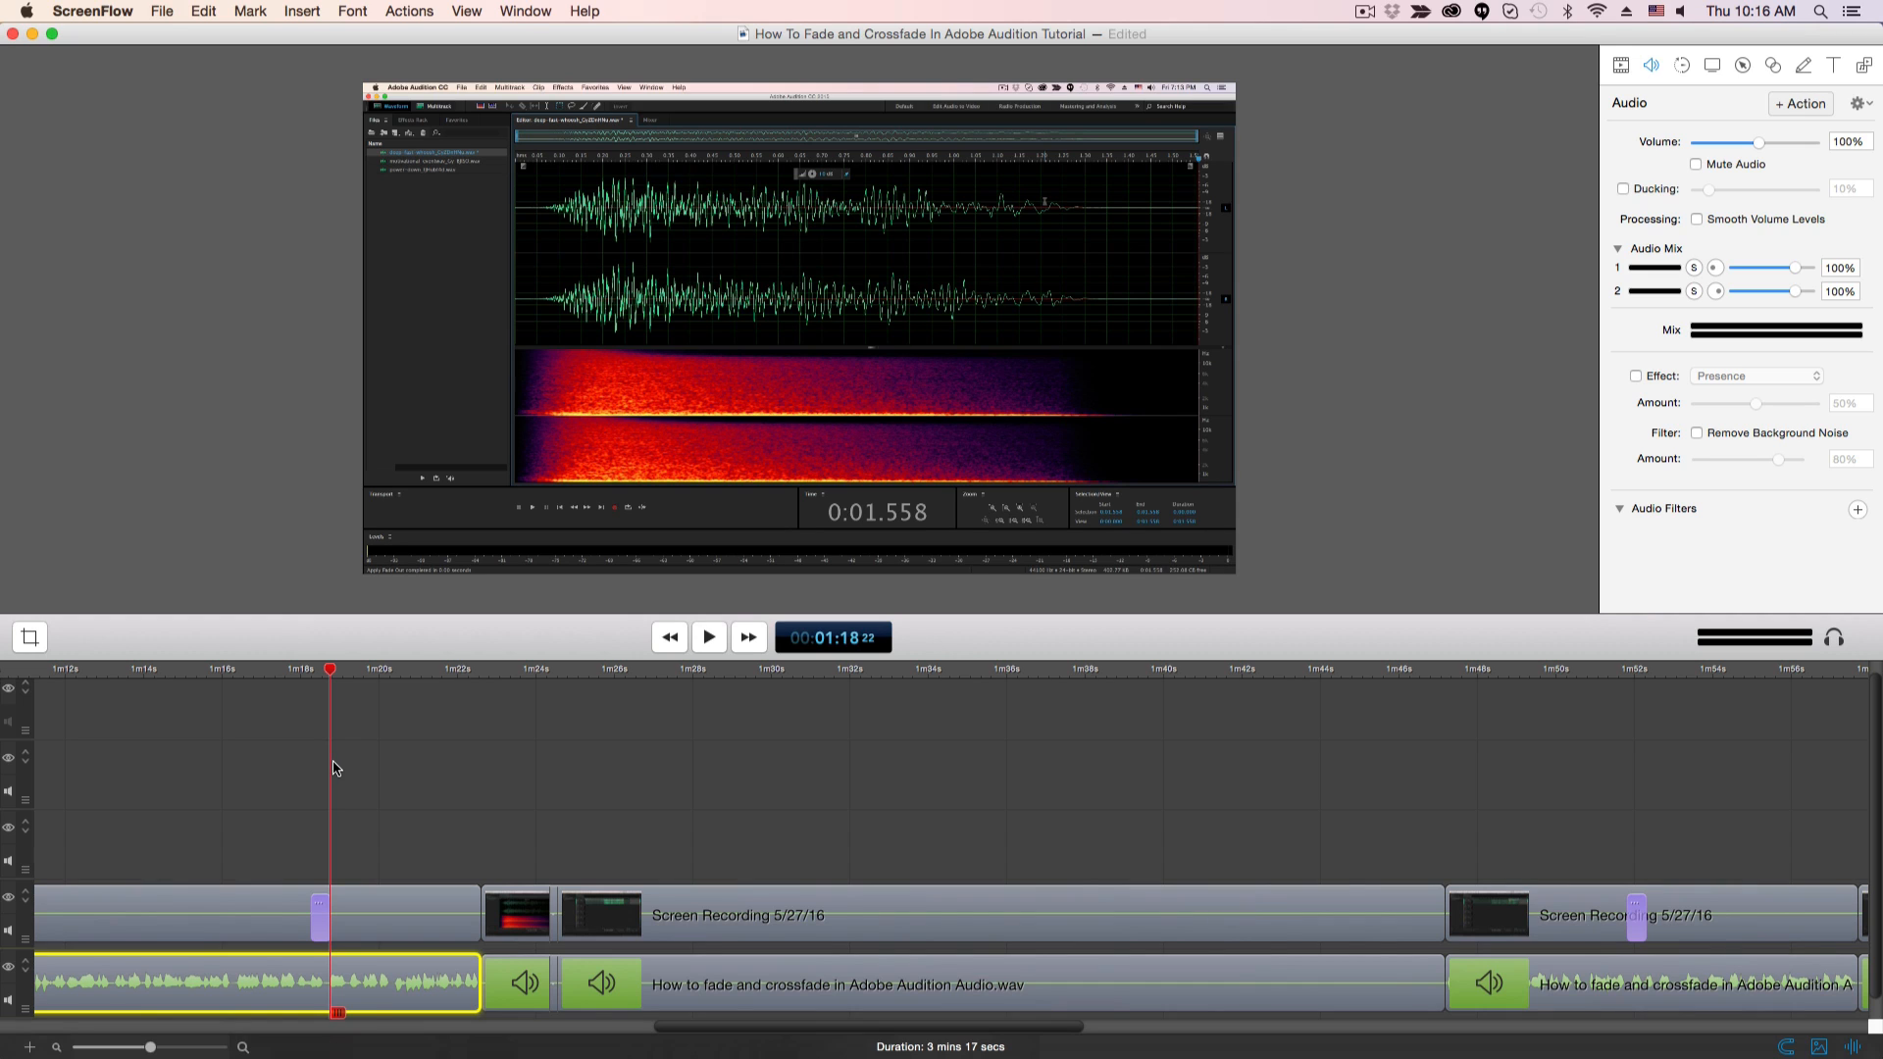
click(337, 769)
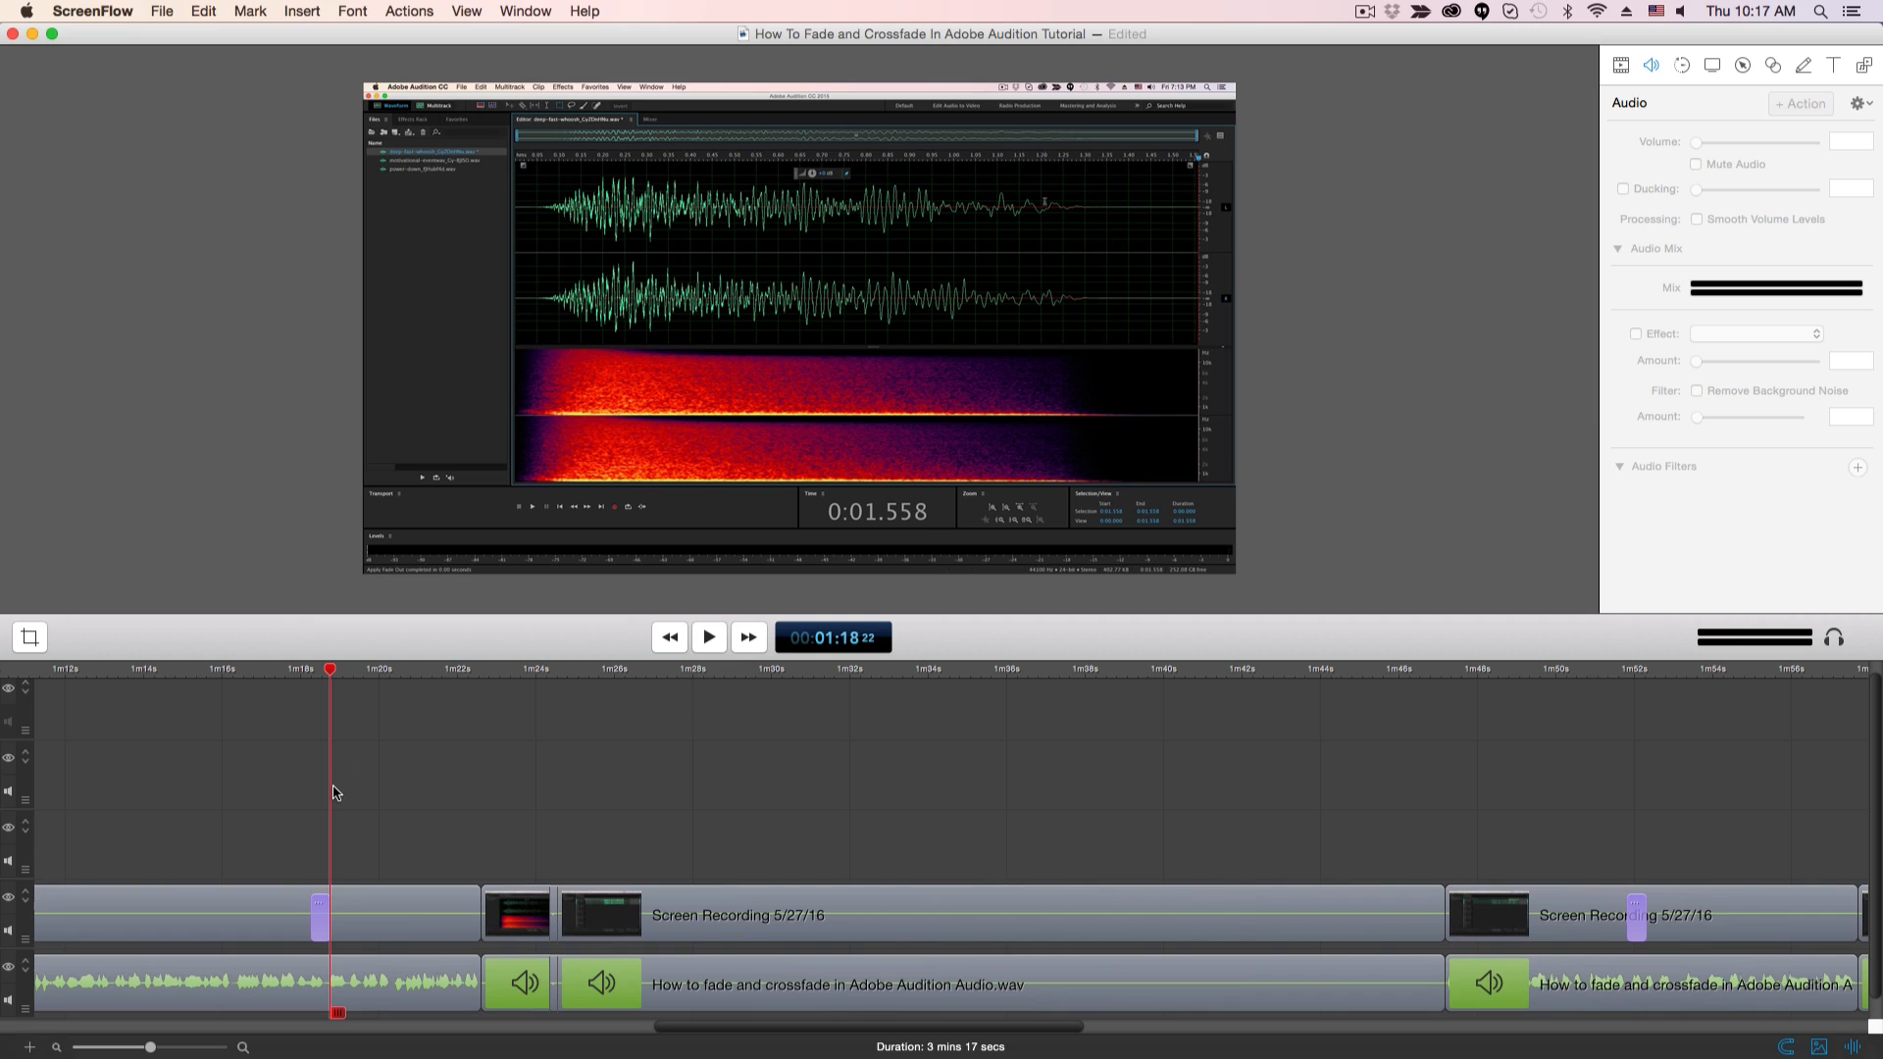
- Extract audio channel 2 from the narration clip under the playhead into a separate clip, leaving no clip selected
scroll(428, 769, down, 1)
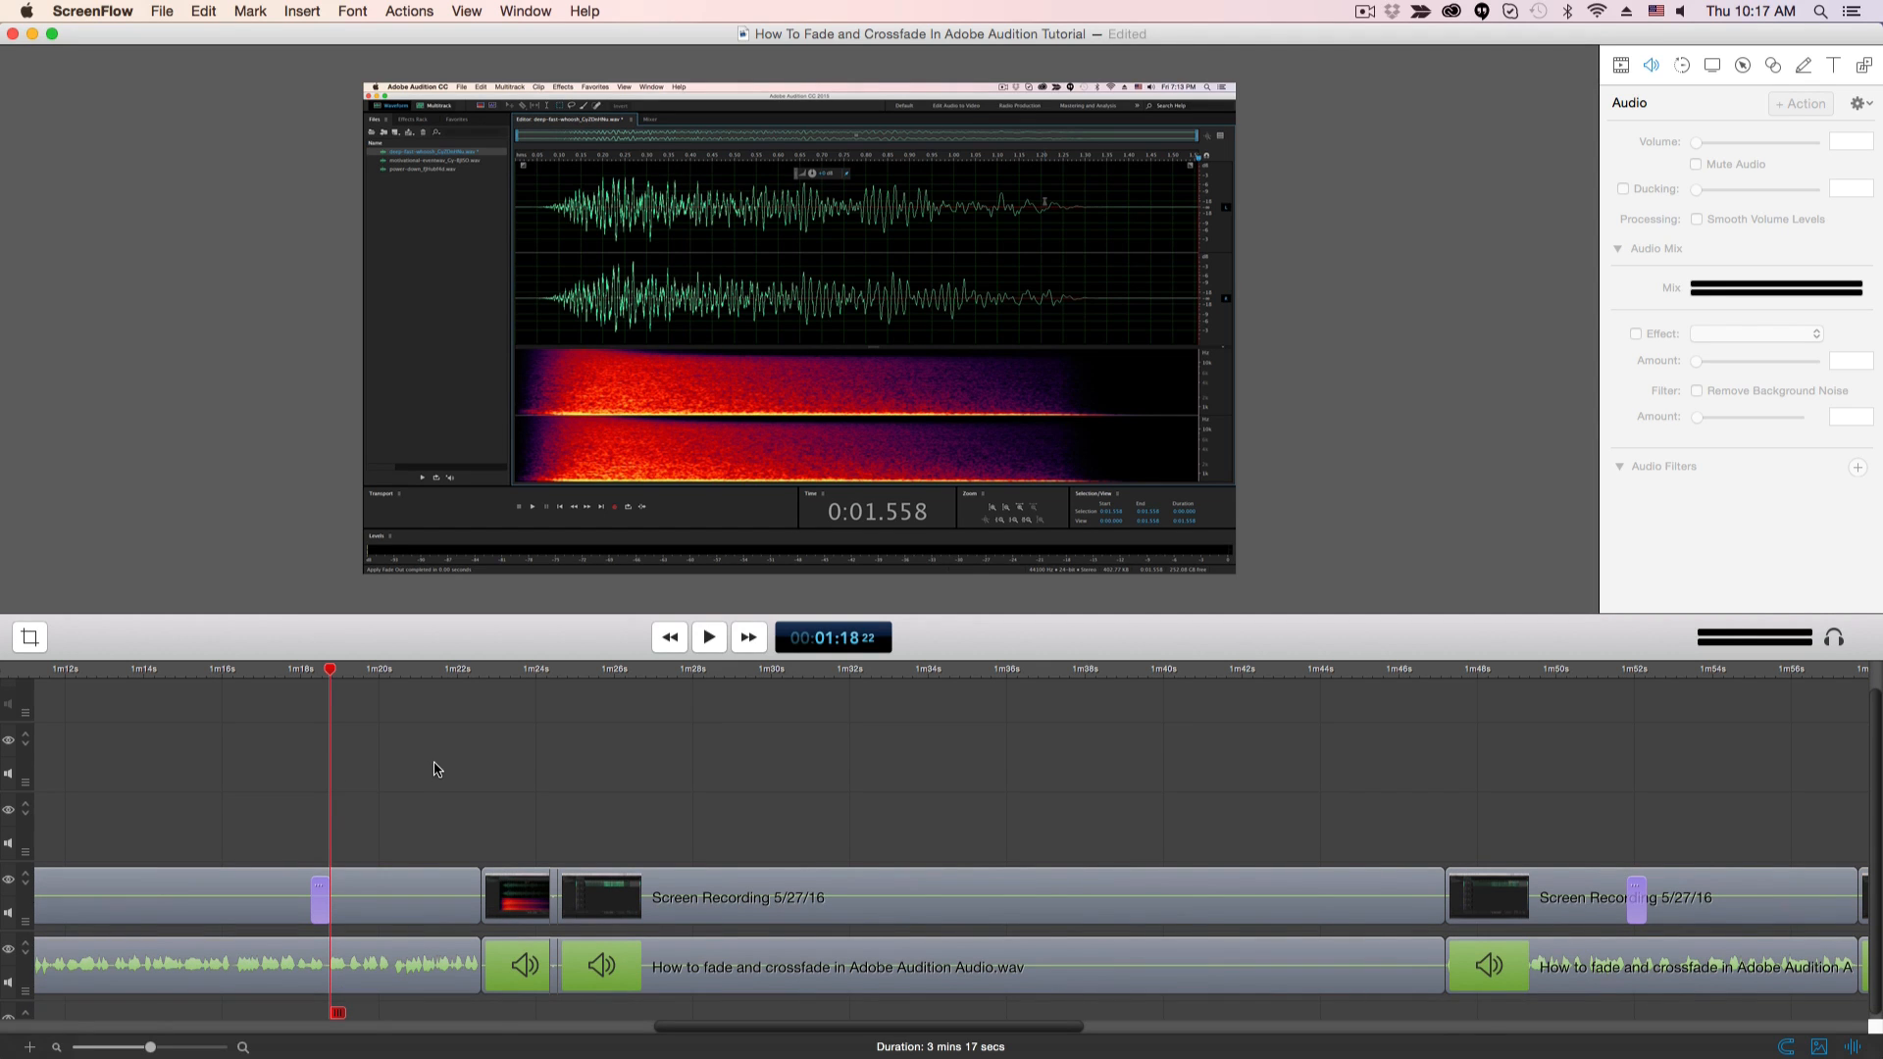
right_click(253, 959)
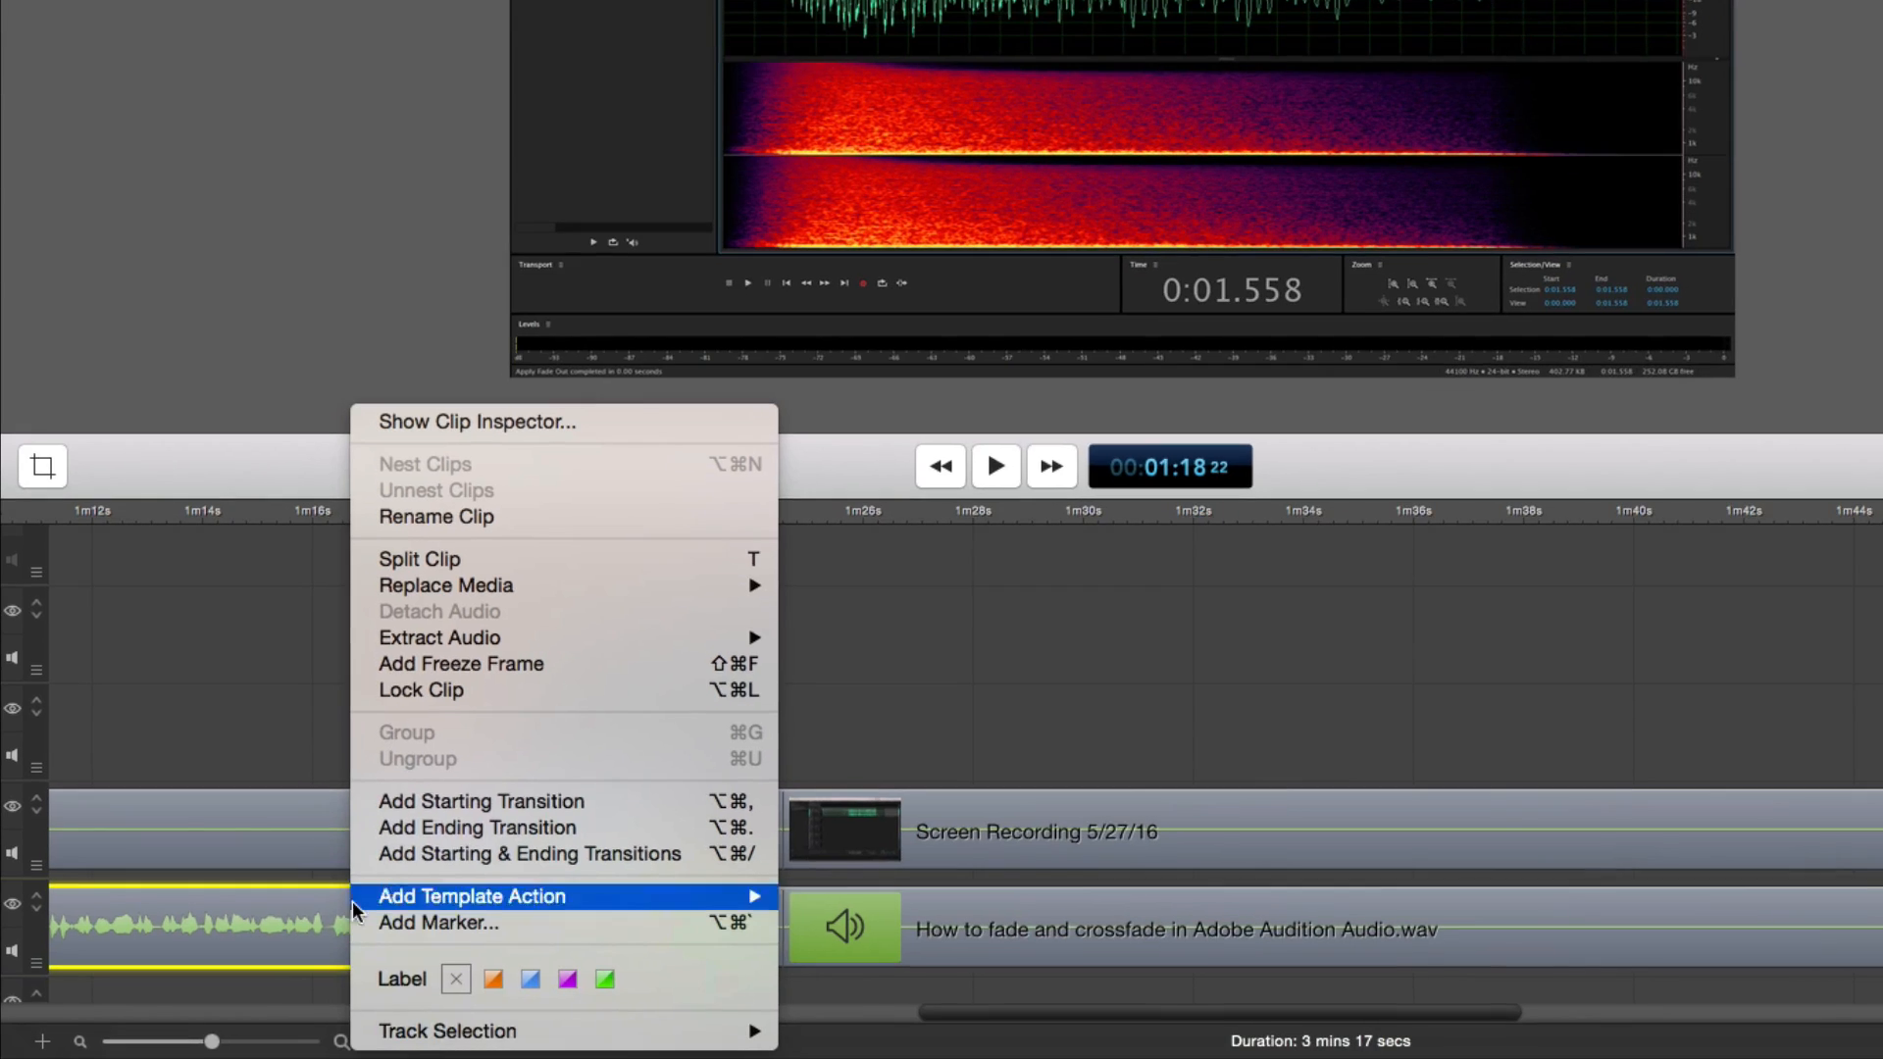
mouse_move(356, 763)
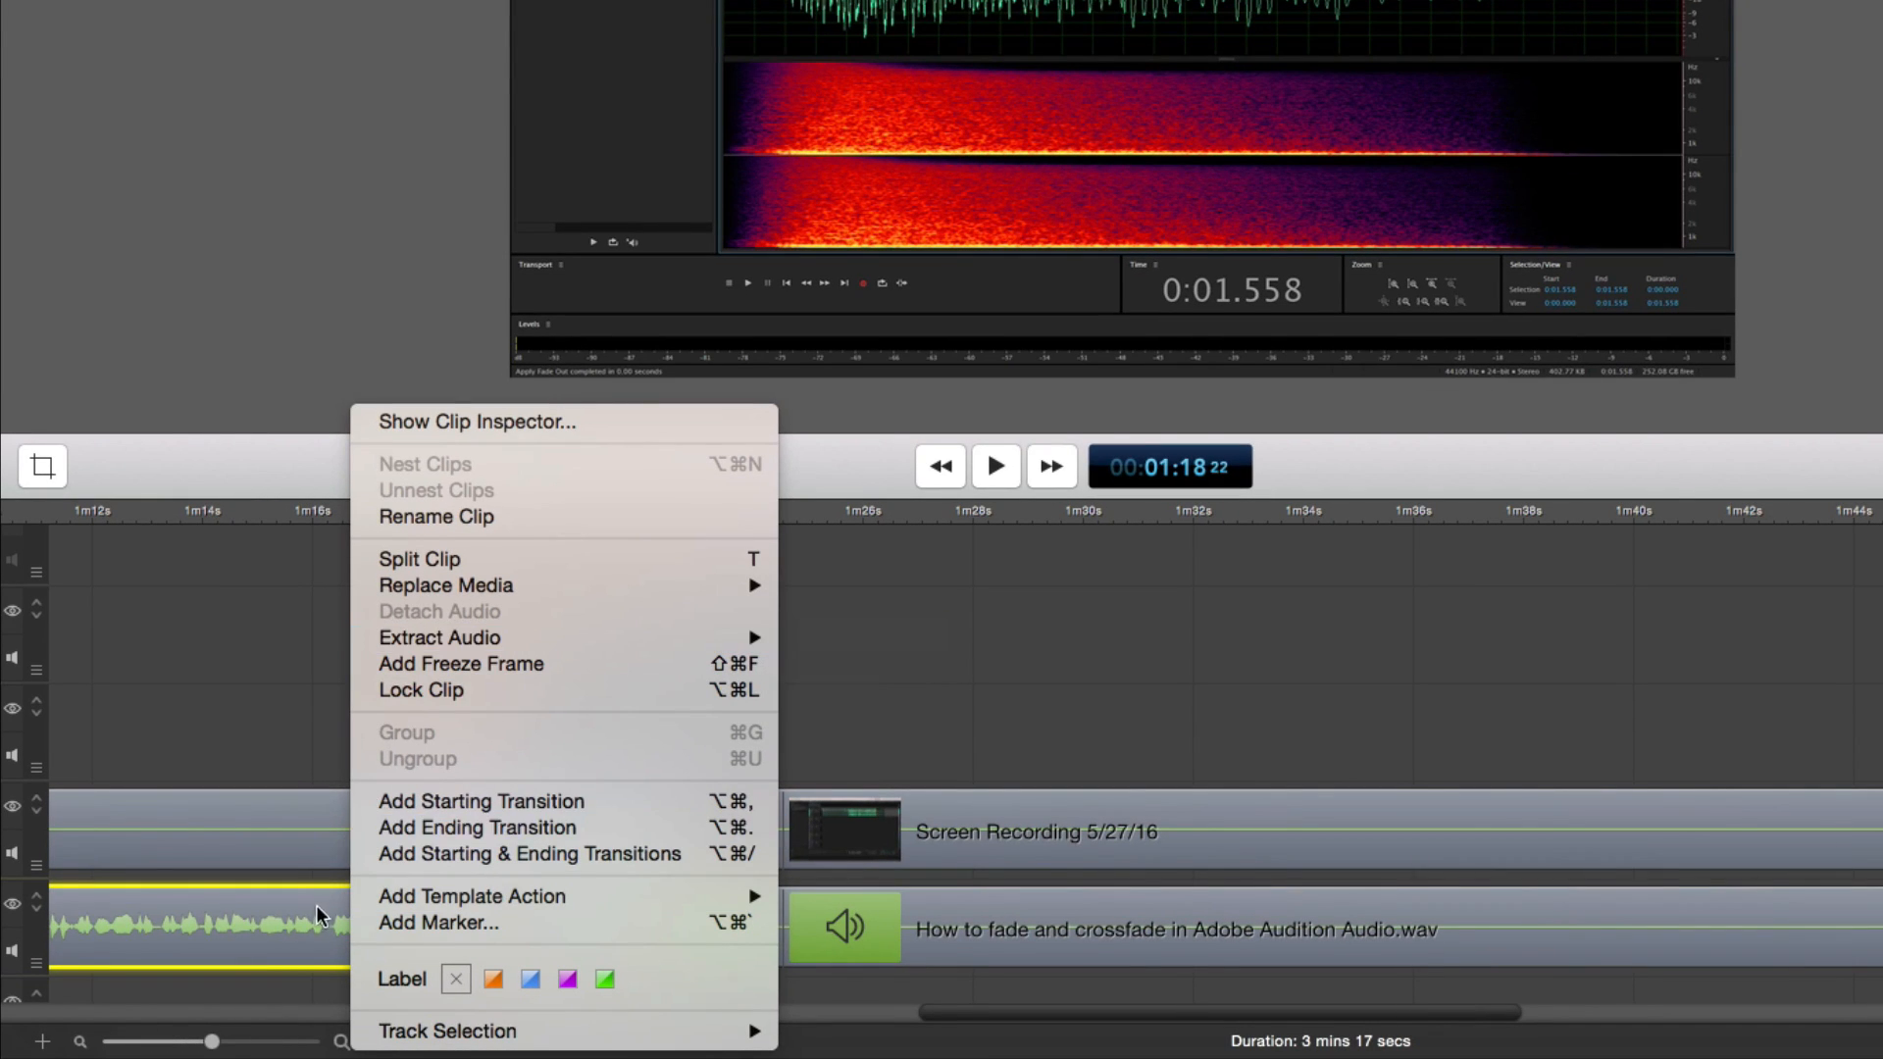
click(340, 938)
right_click(345, 934)
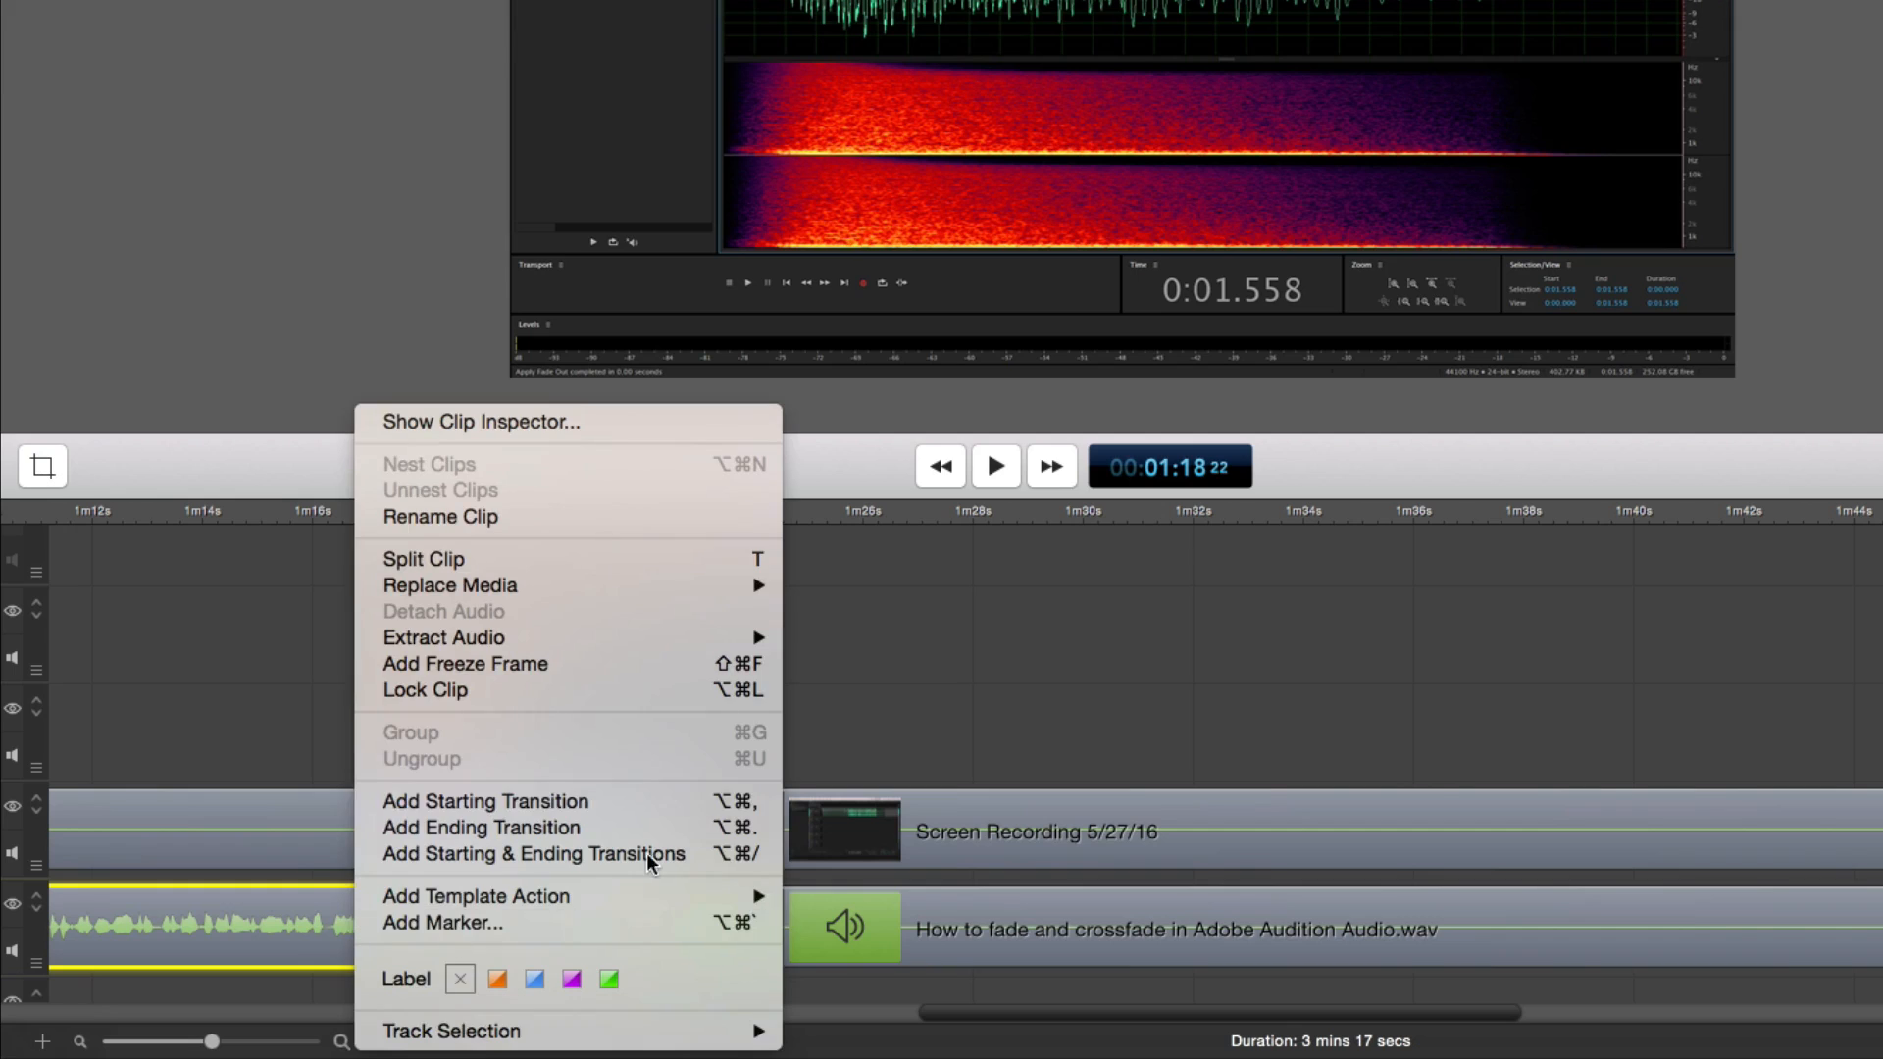
mouse_move(537, 644)
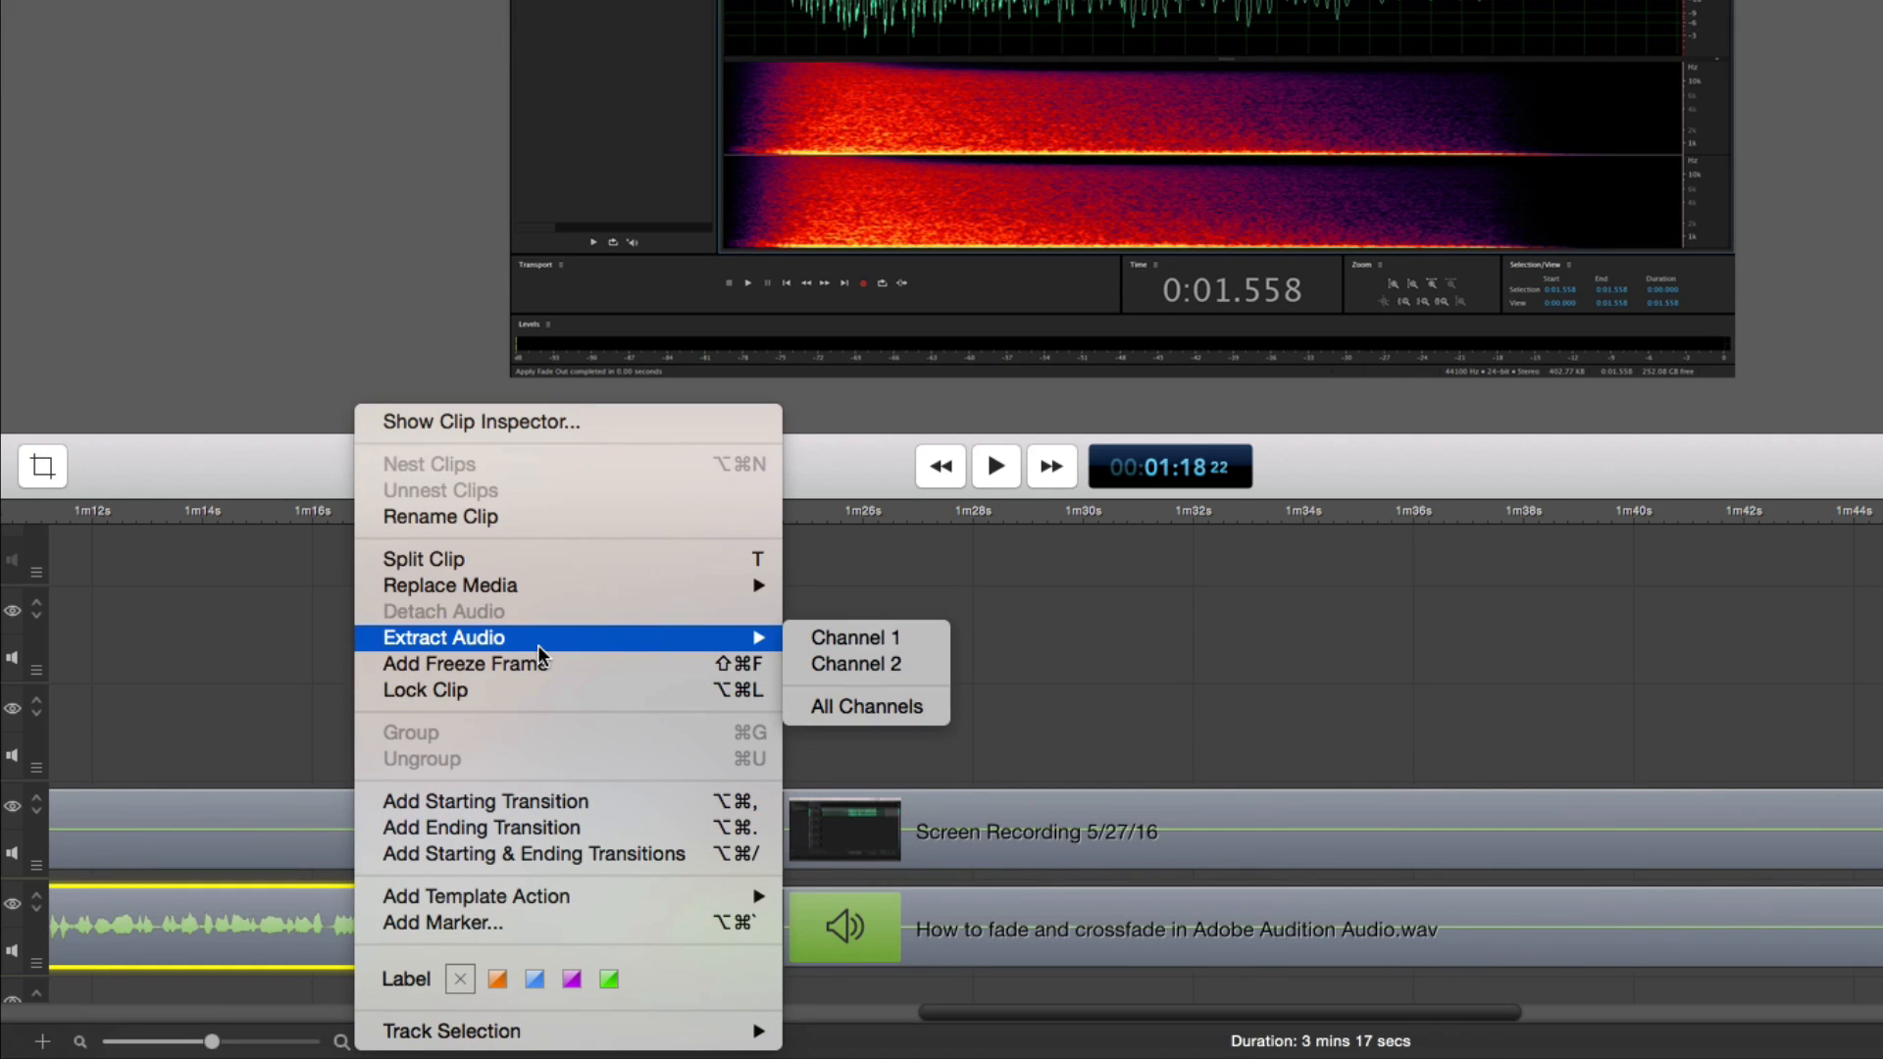
click(841, 665)
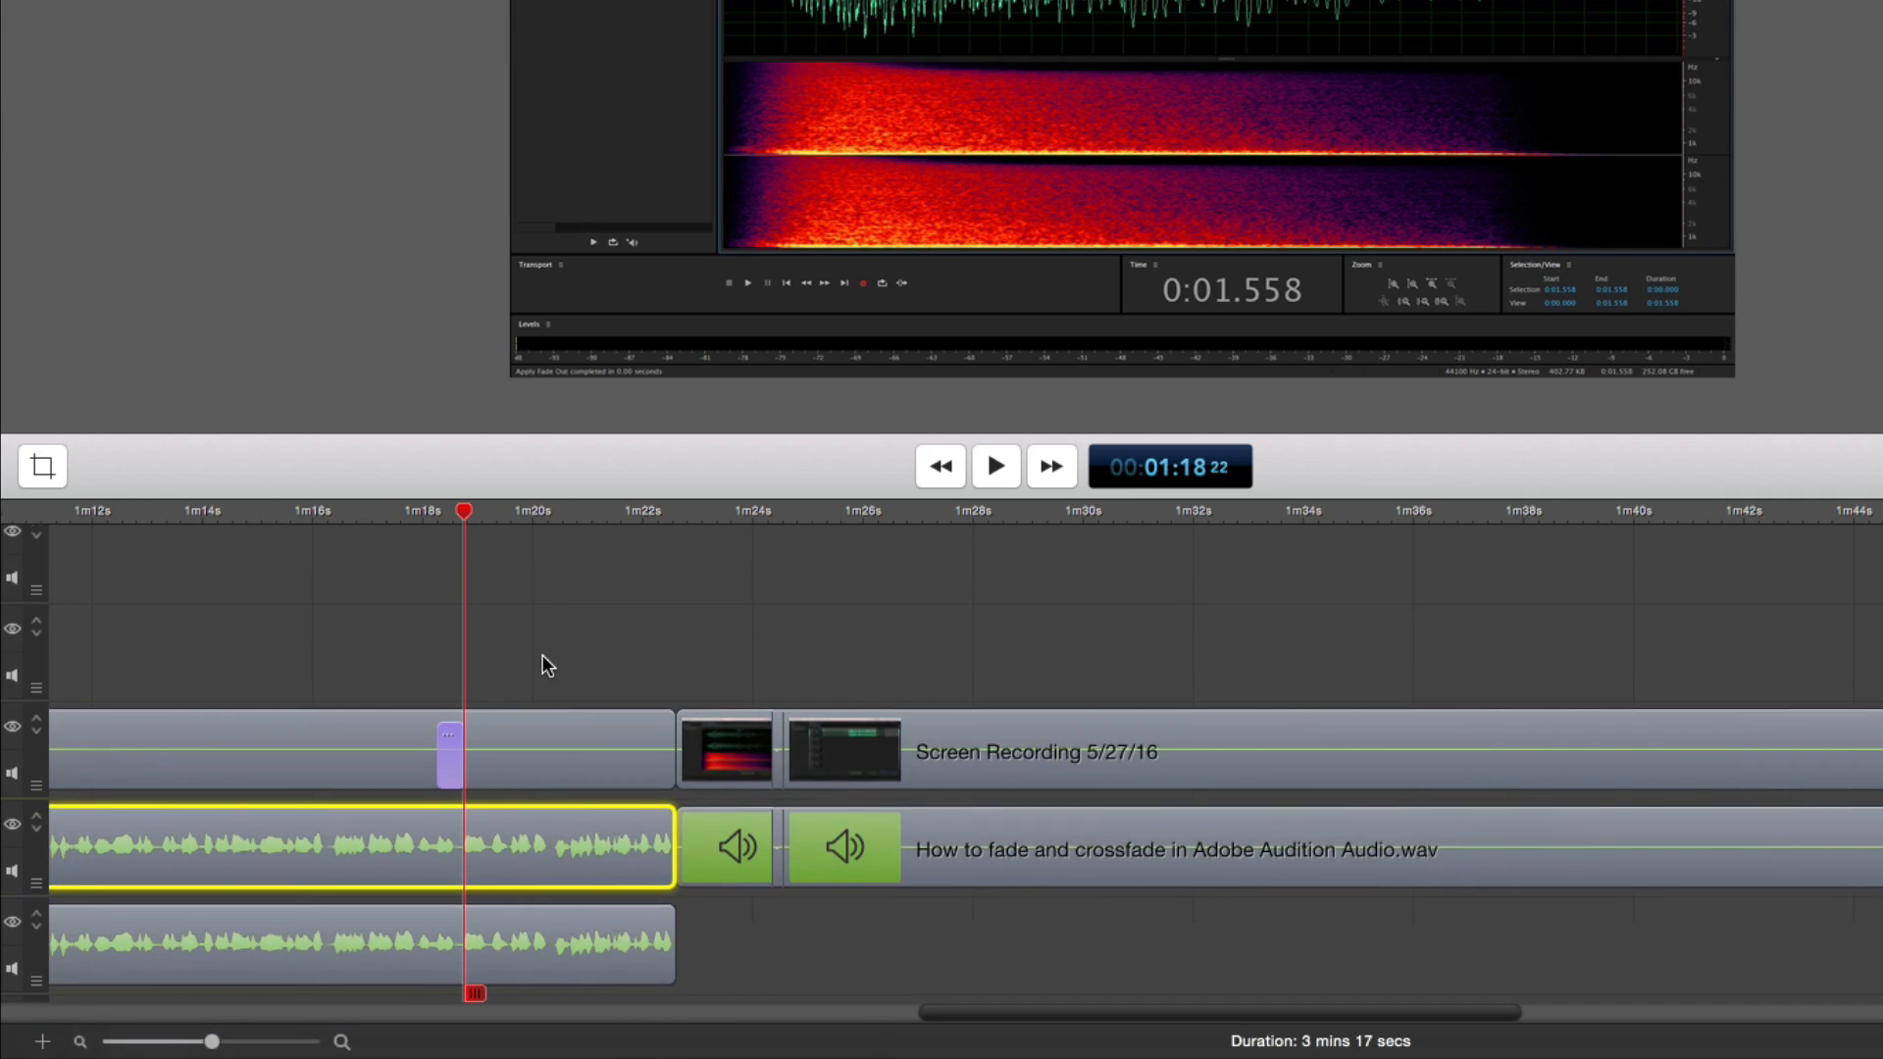
click(536, 931)
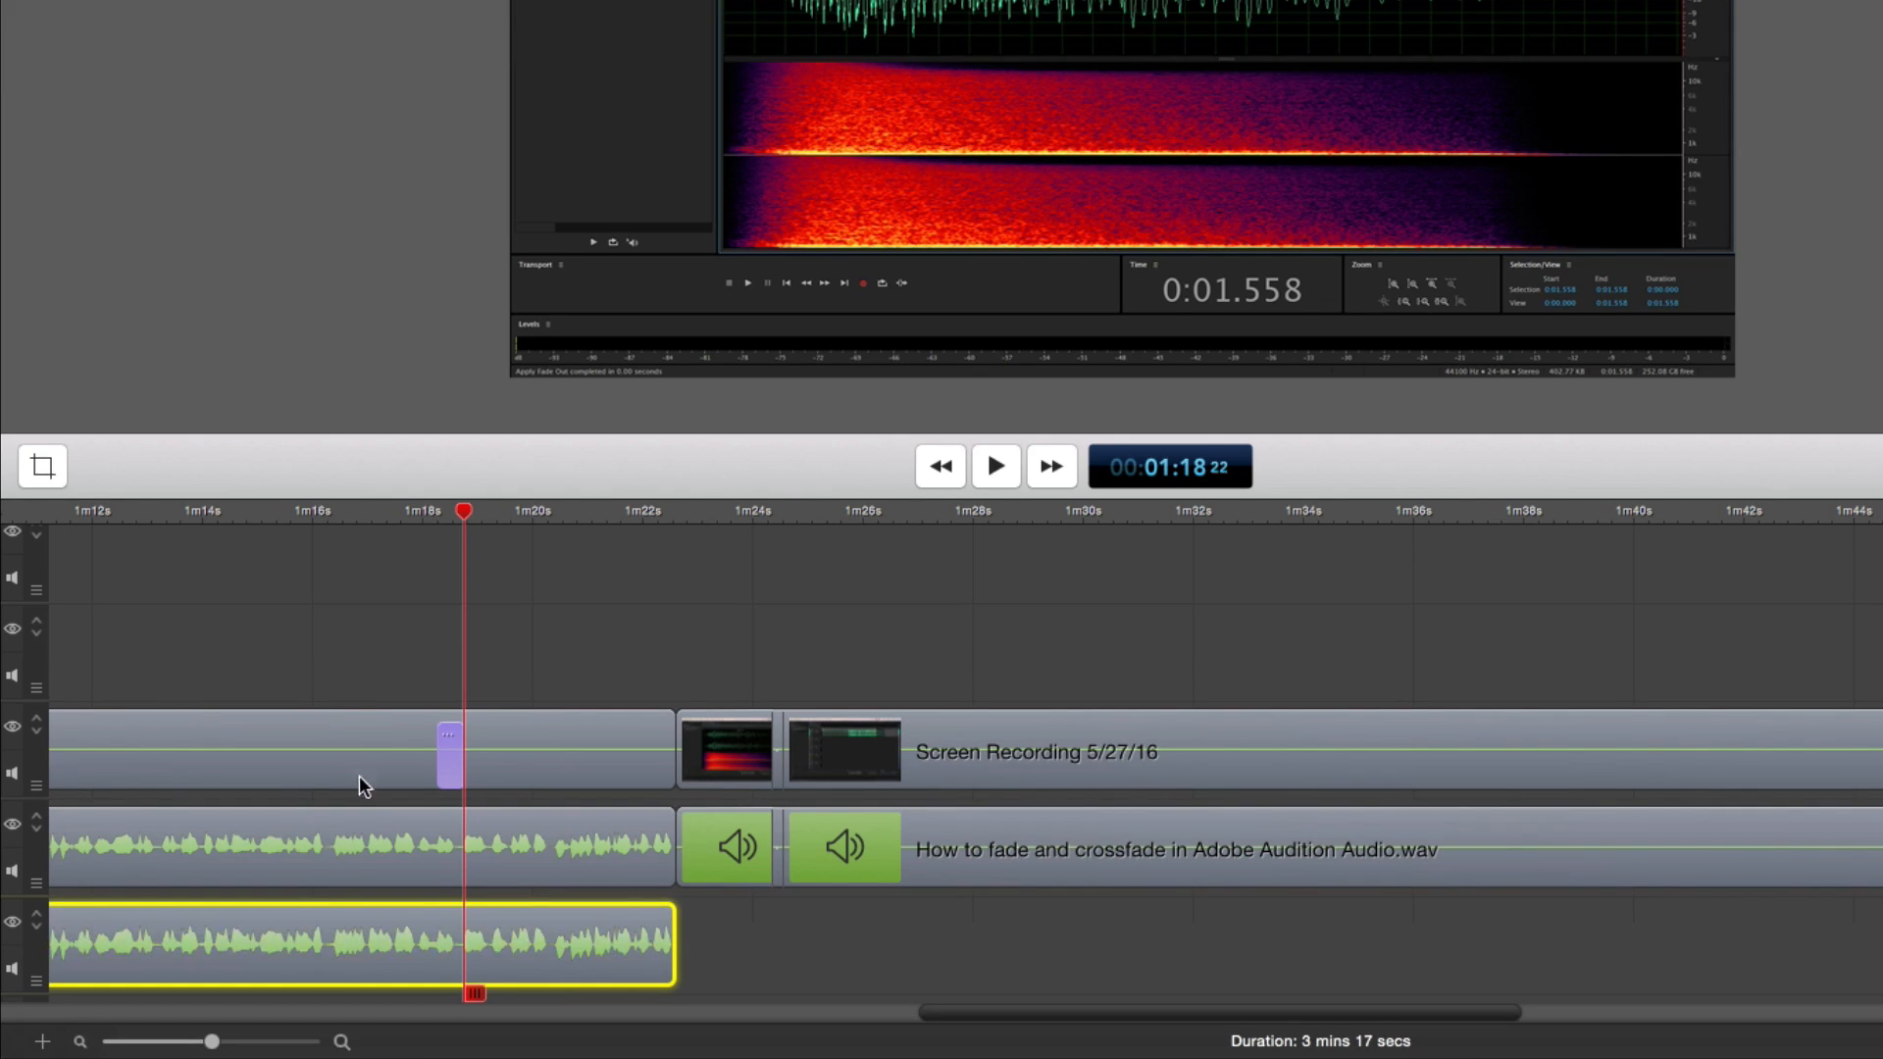
click(375, 829)
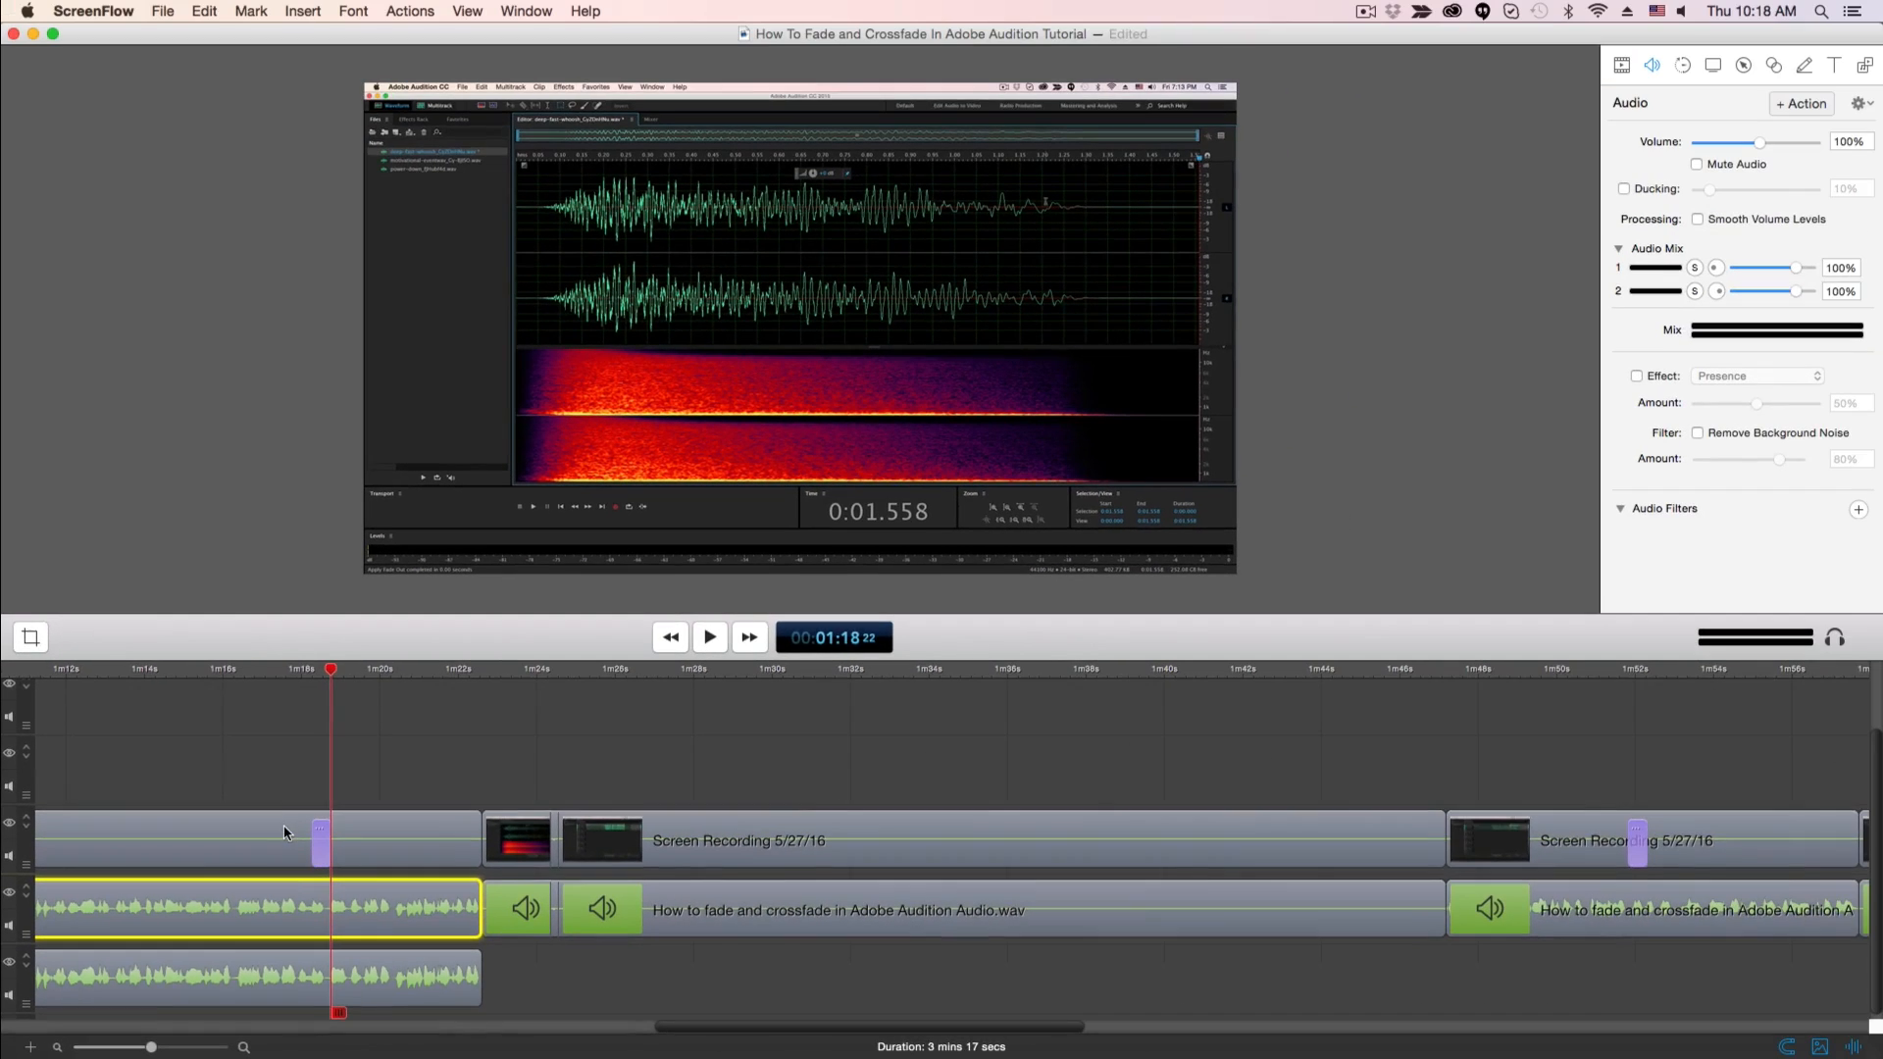
click(584, 775)
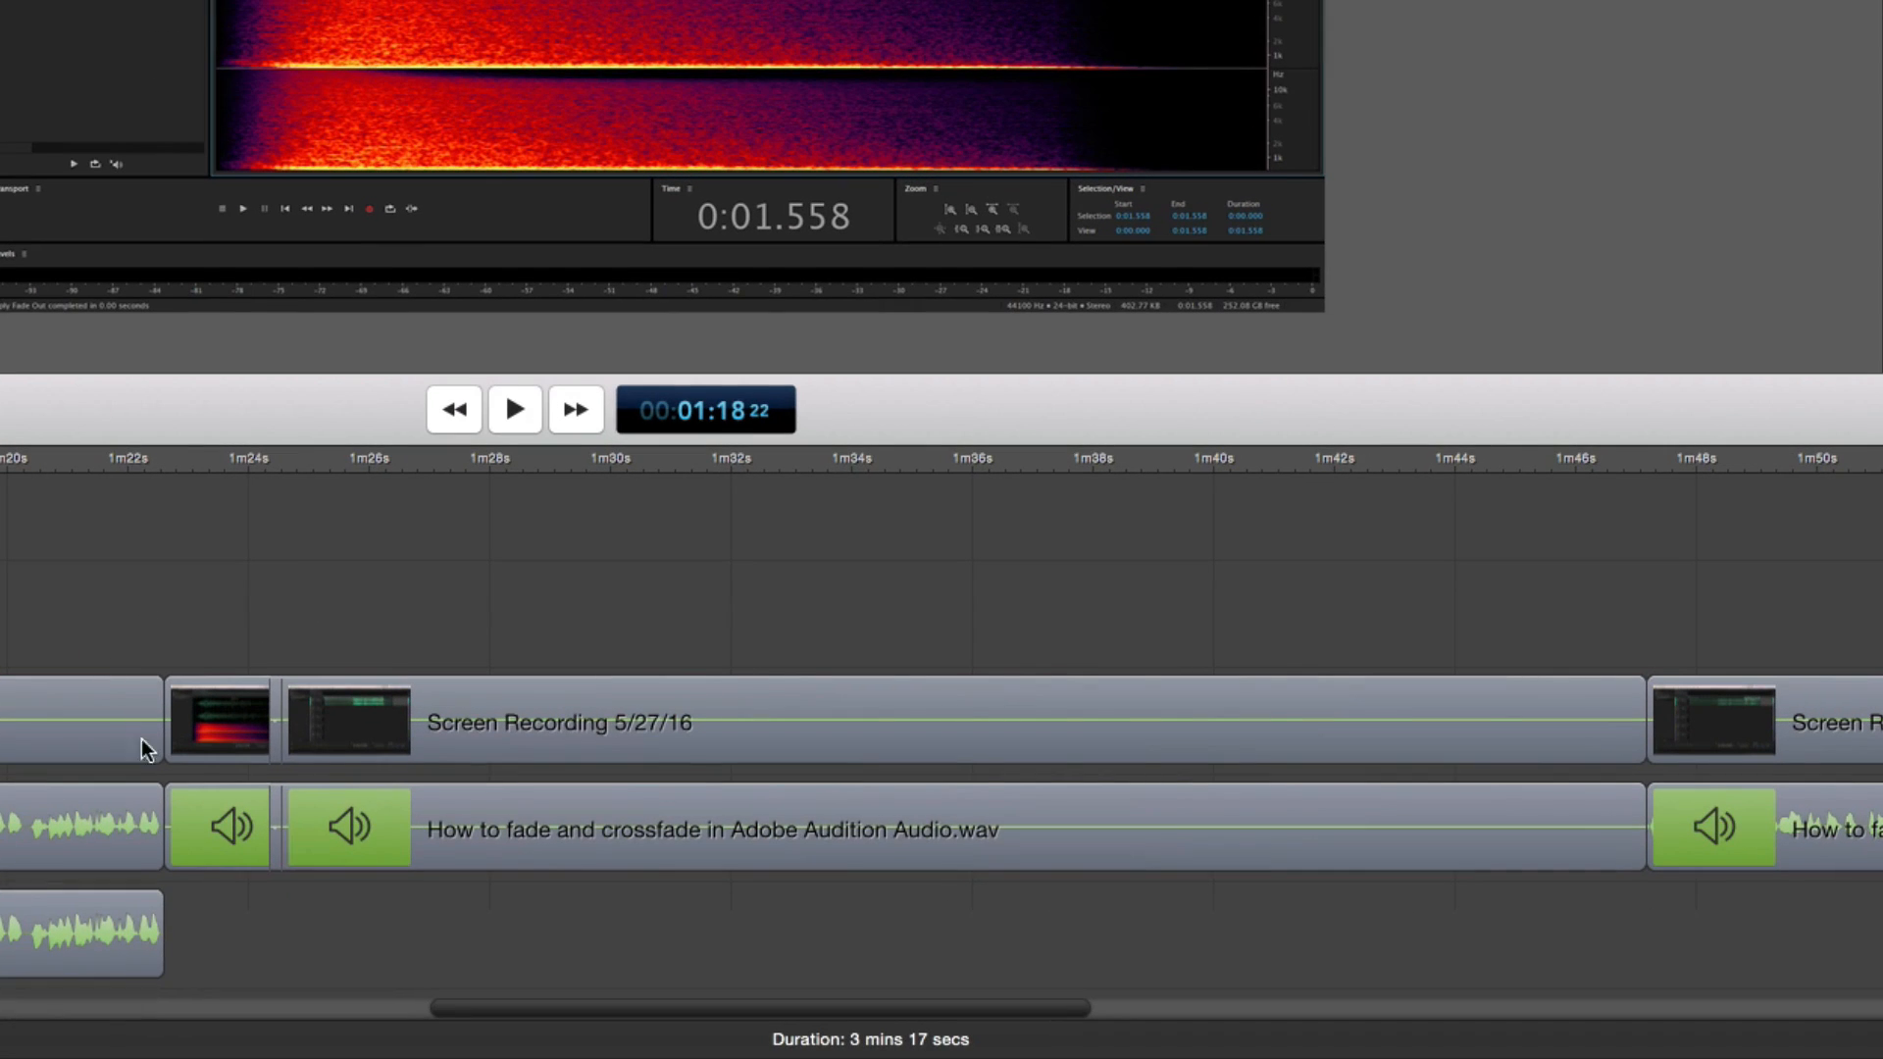
- Replace the media of the long Screen Recording clip starting near 1m24s with Adobe-Audition.png, and preview it at about 1m27s
mouse_move(435, 853)
right_click(508, 726)
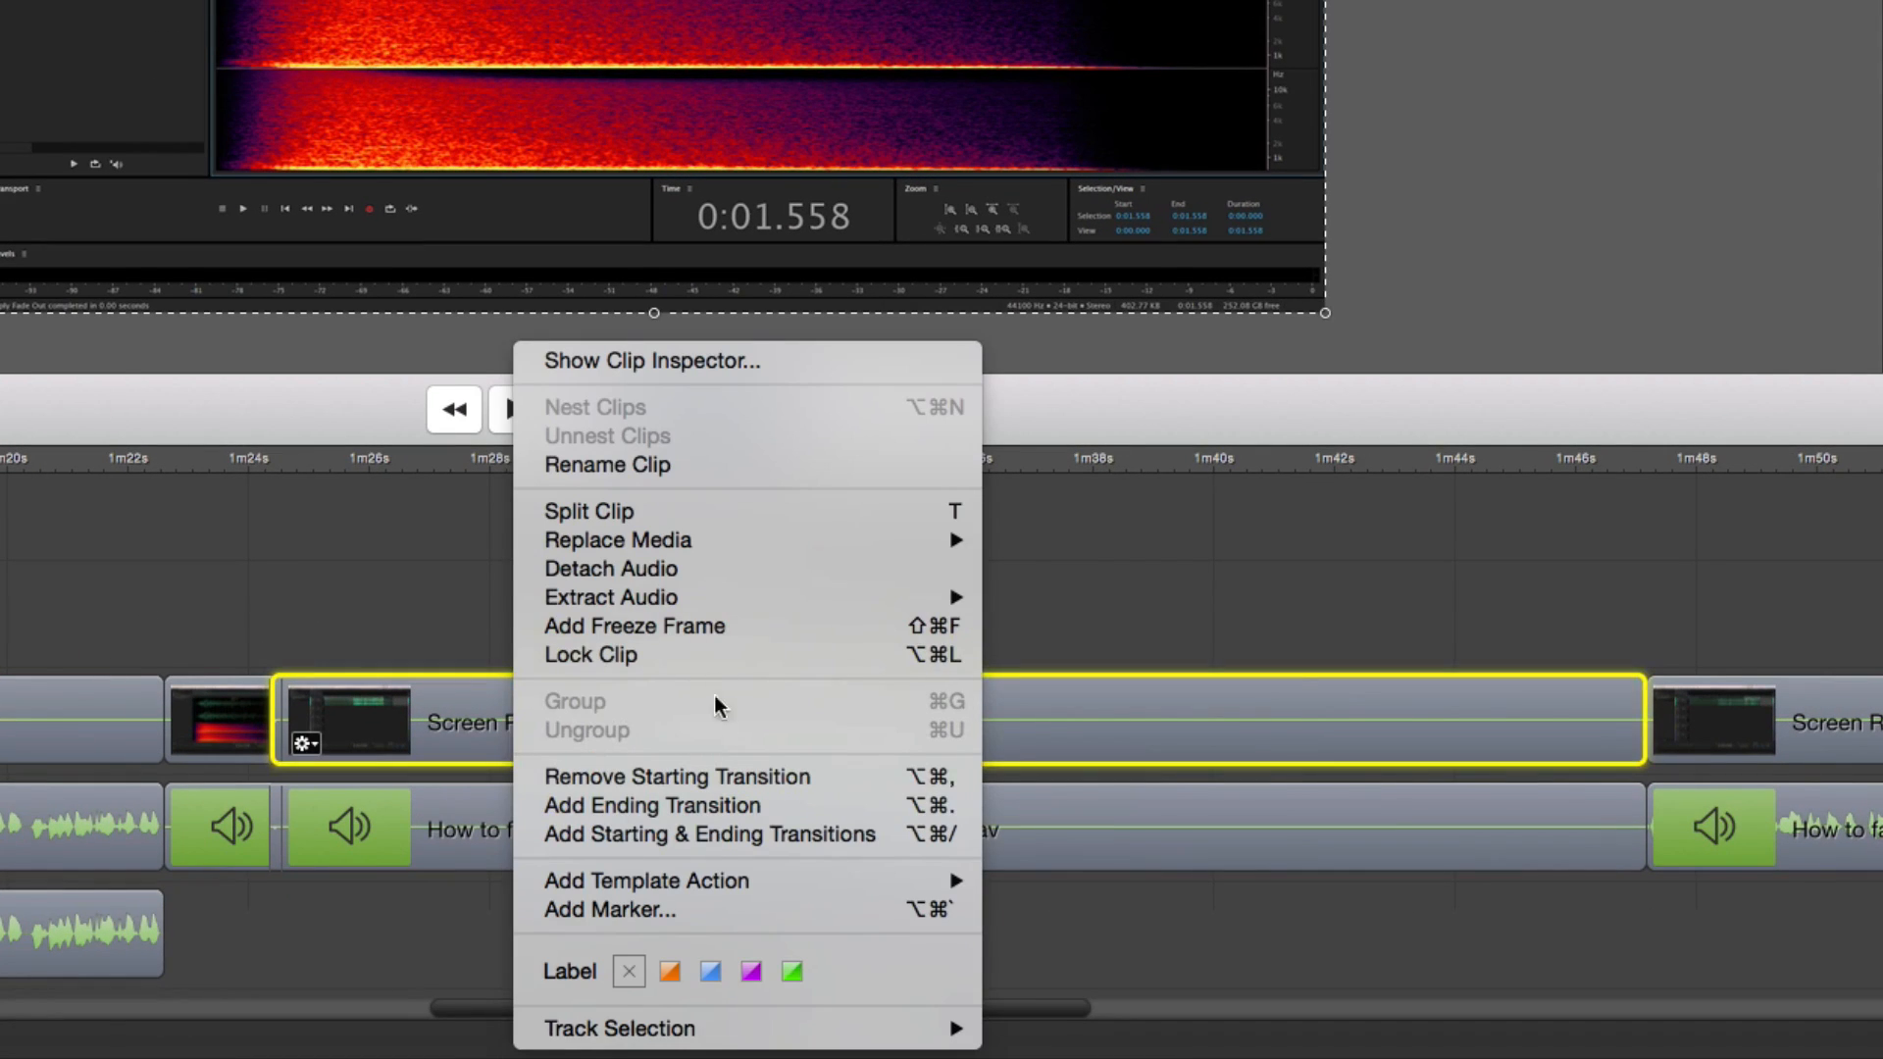
mouse_move(647, 539)
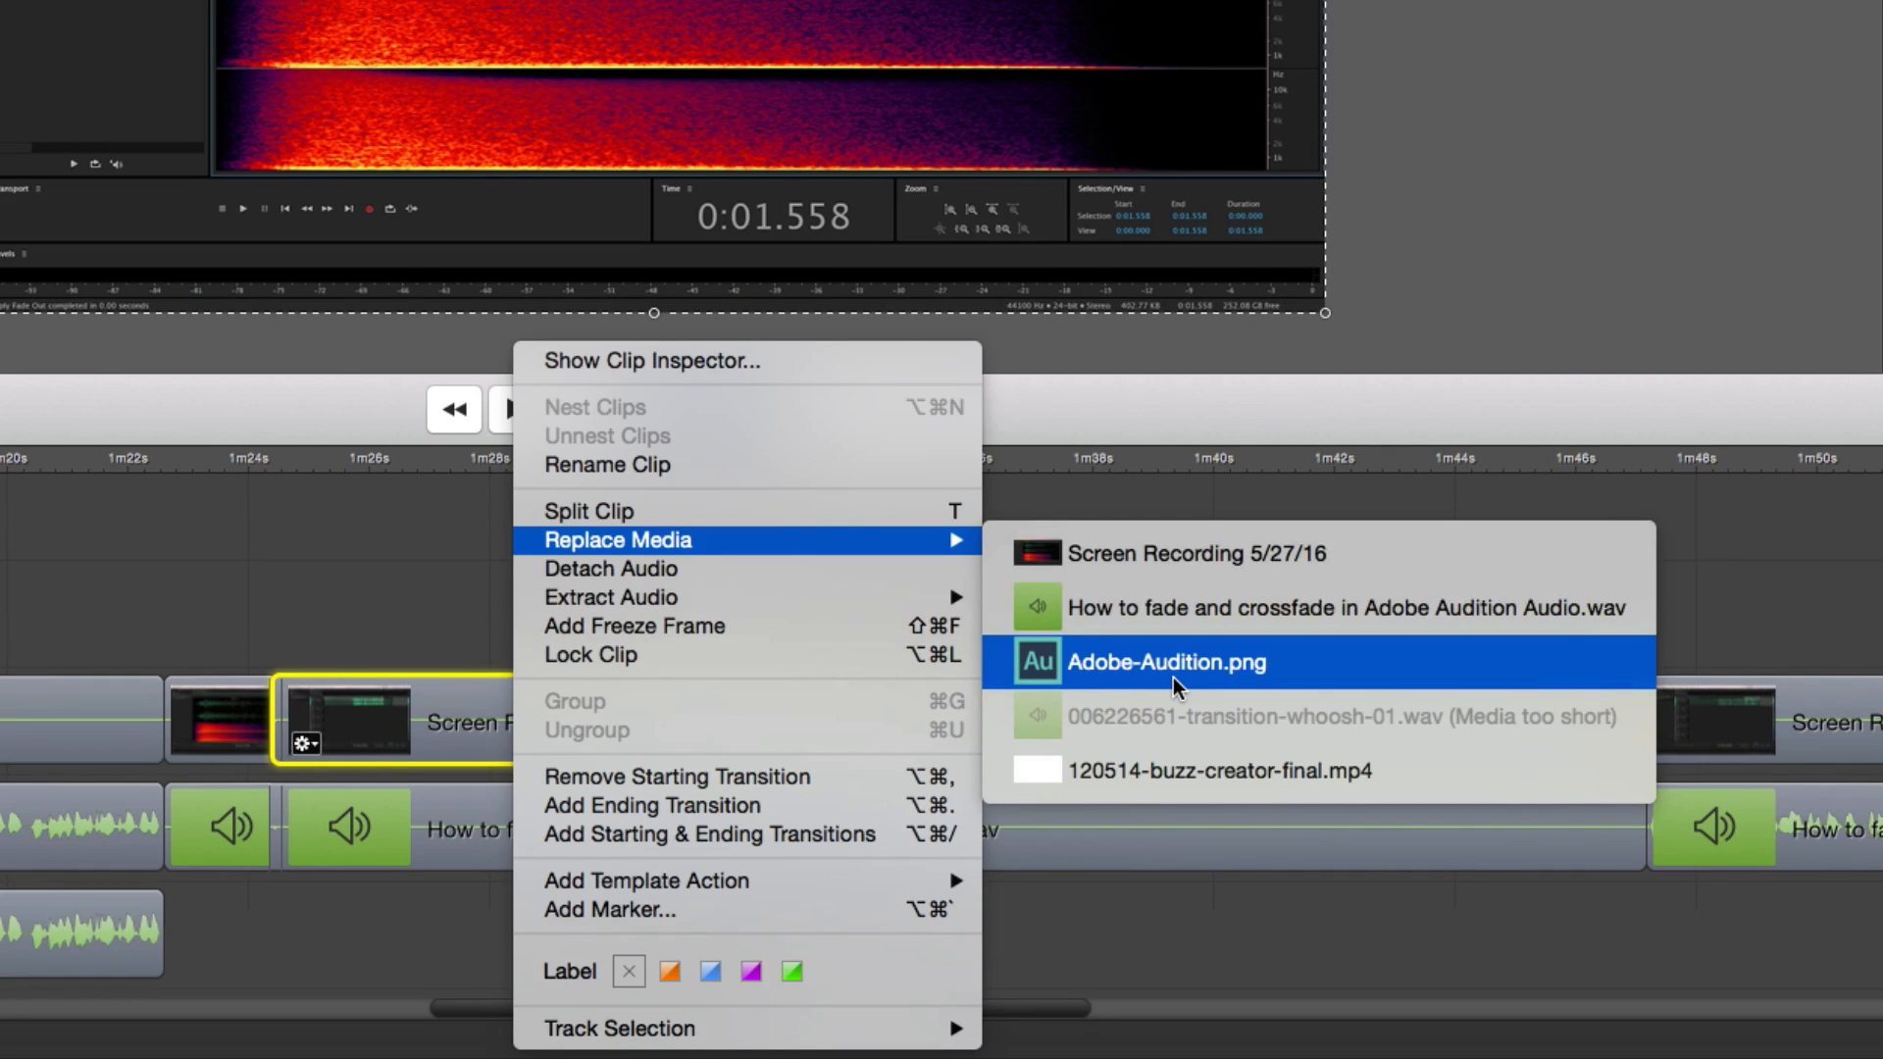
click(1187, 765)
right_click(479, 702)
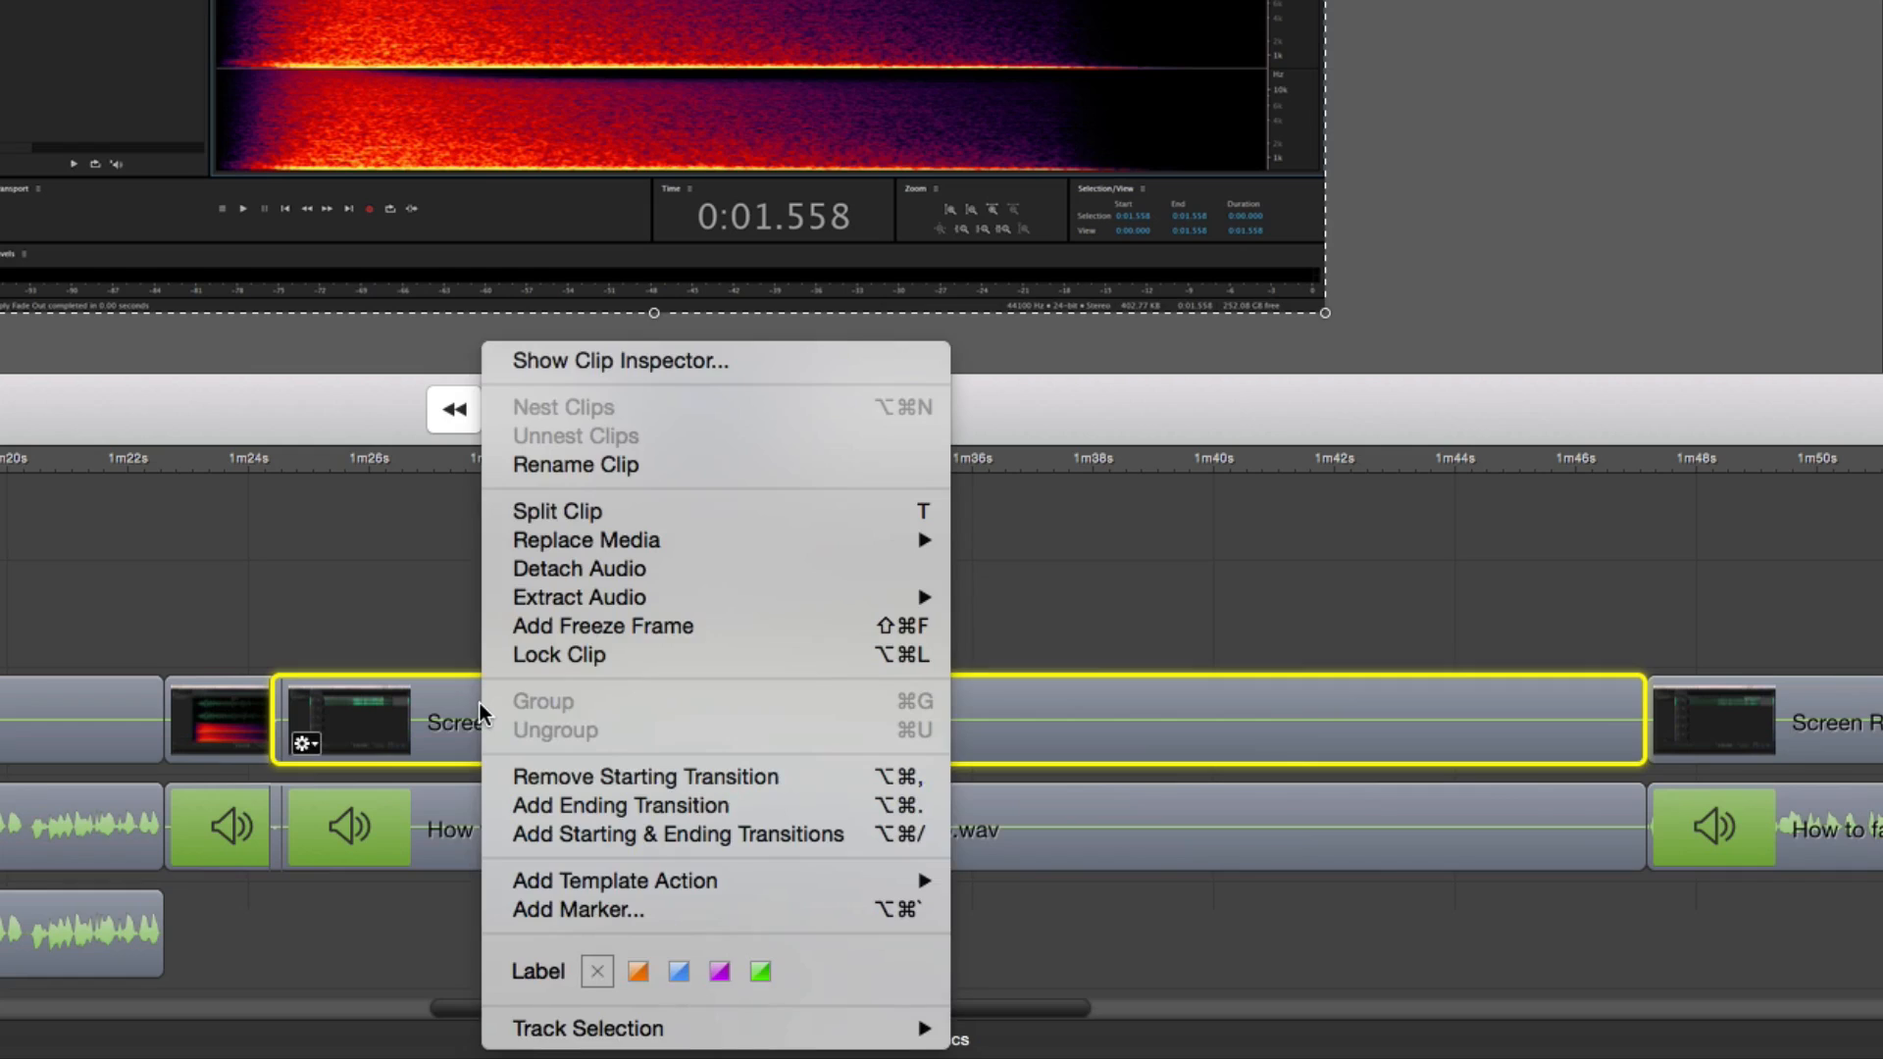
mouse_move(606, 546)
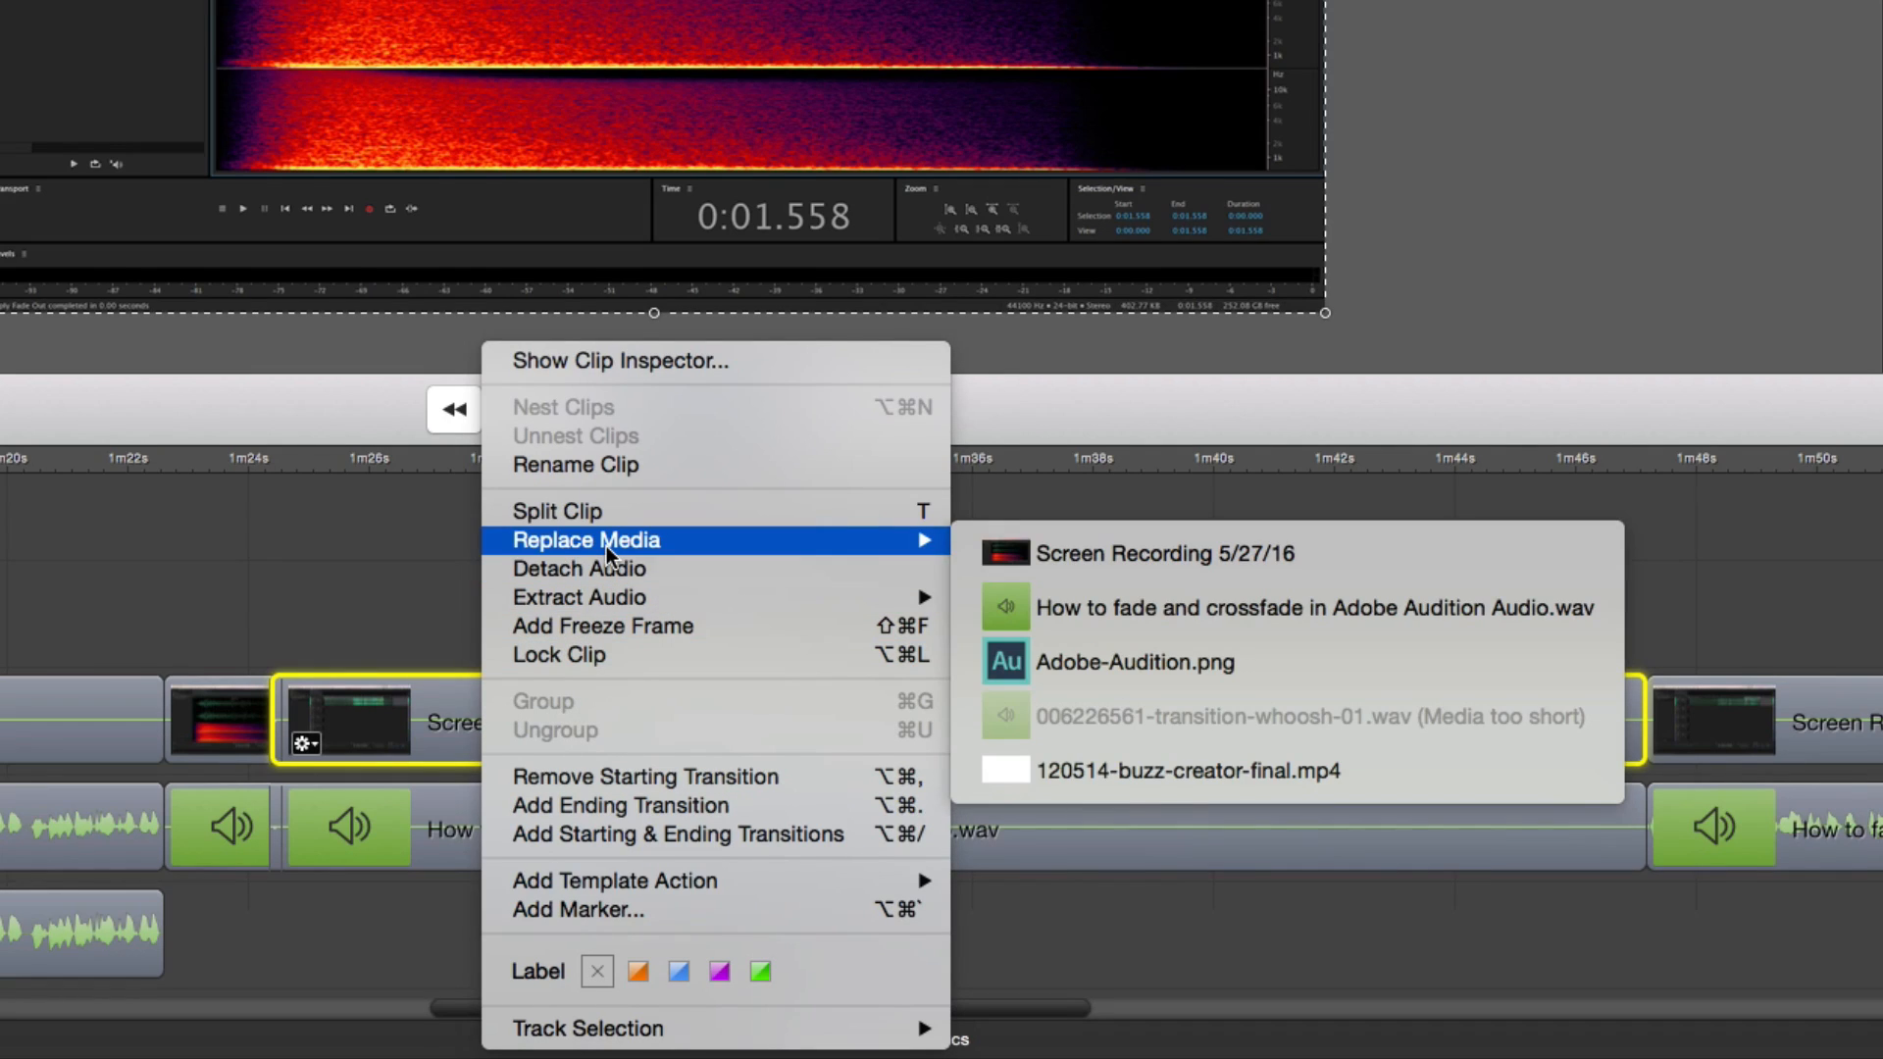
click(1073, 660)
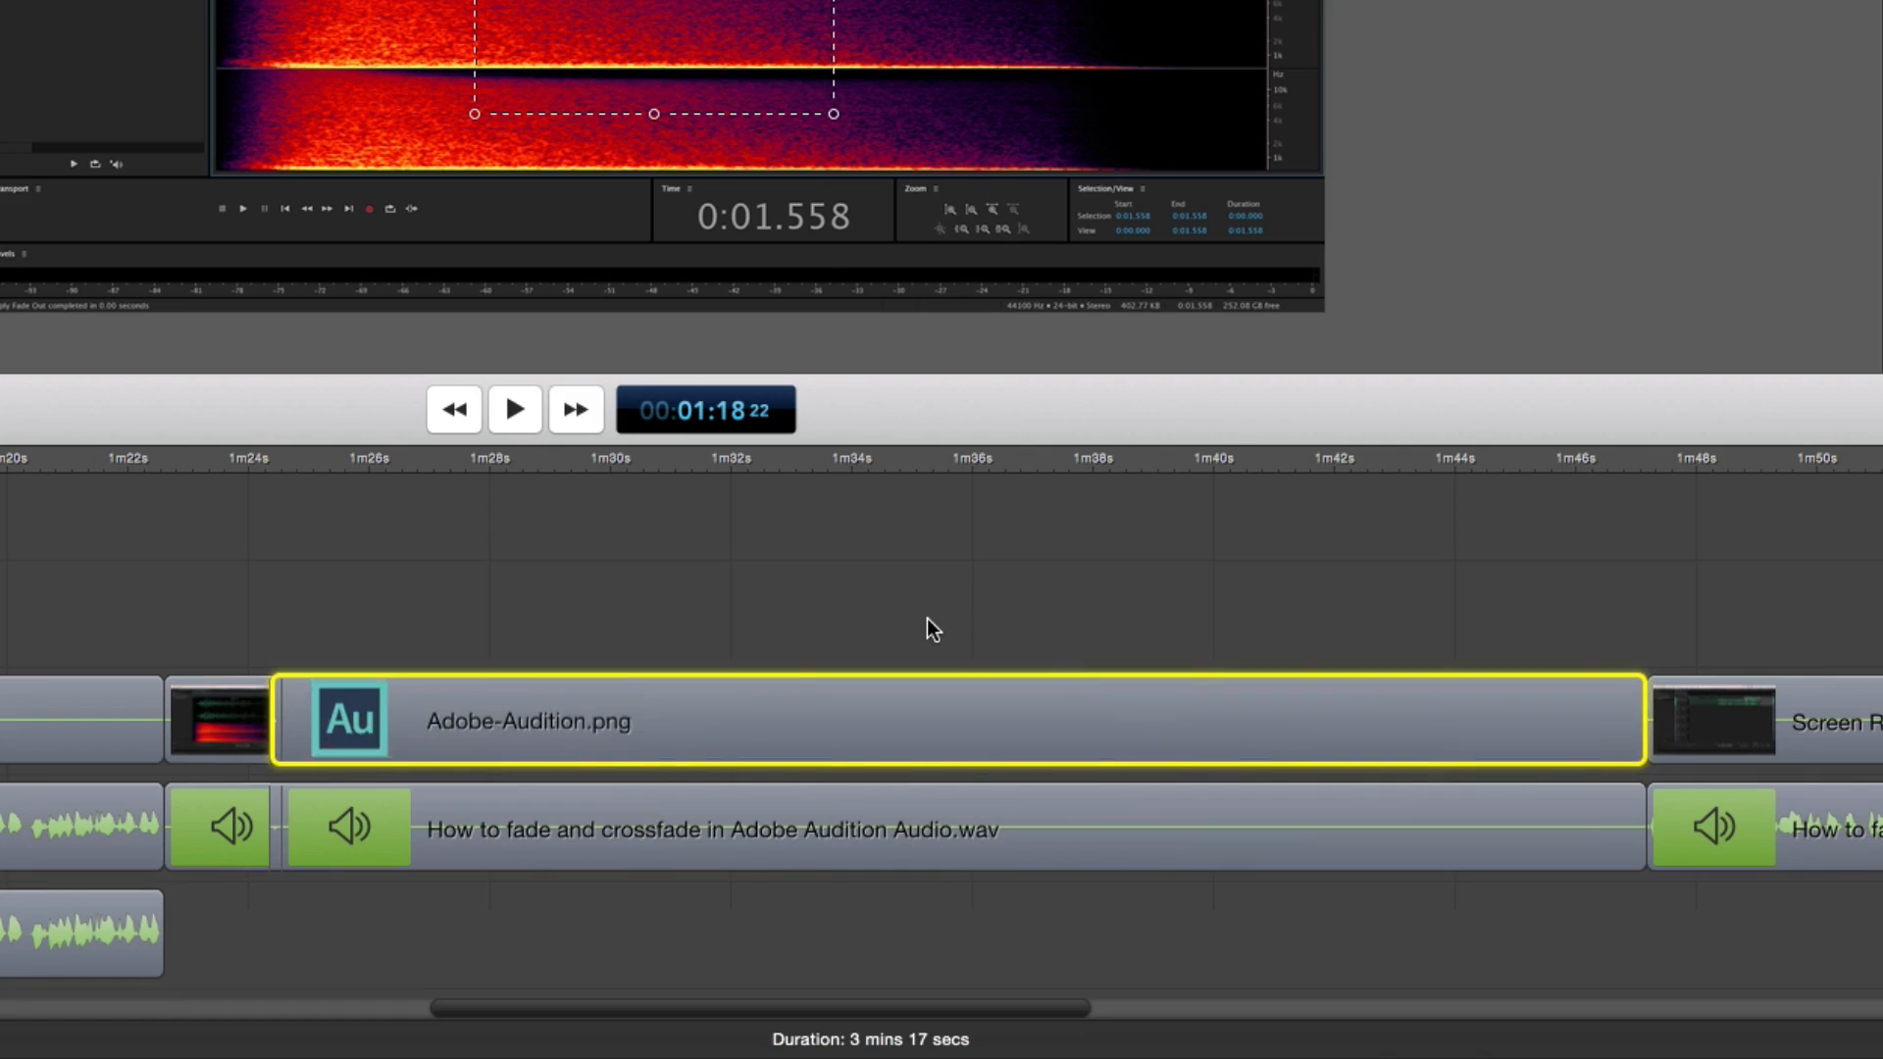
drag(346, 457, 474, 513)
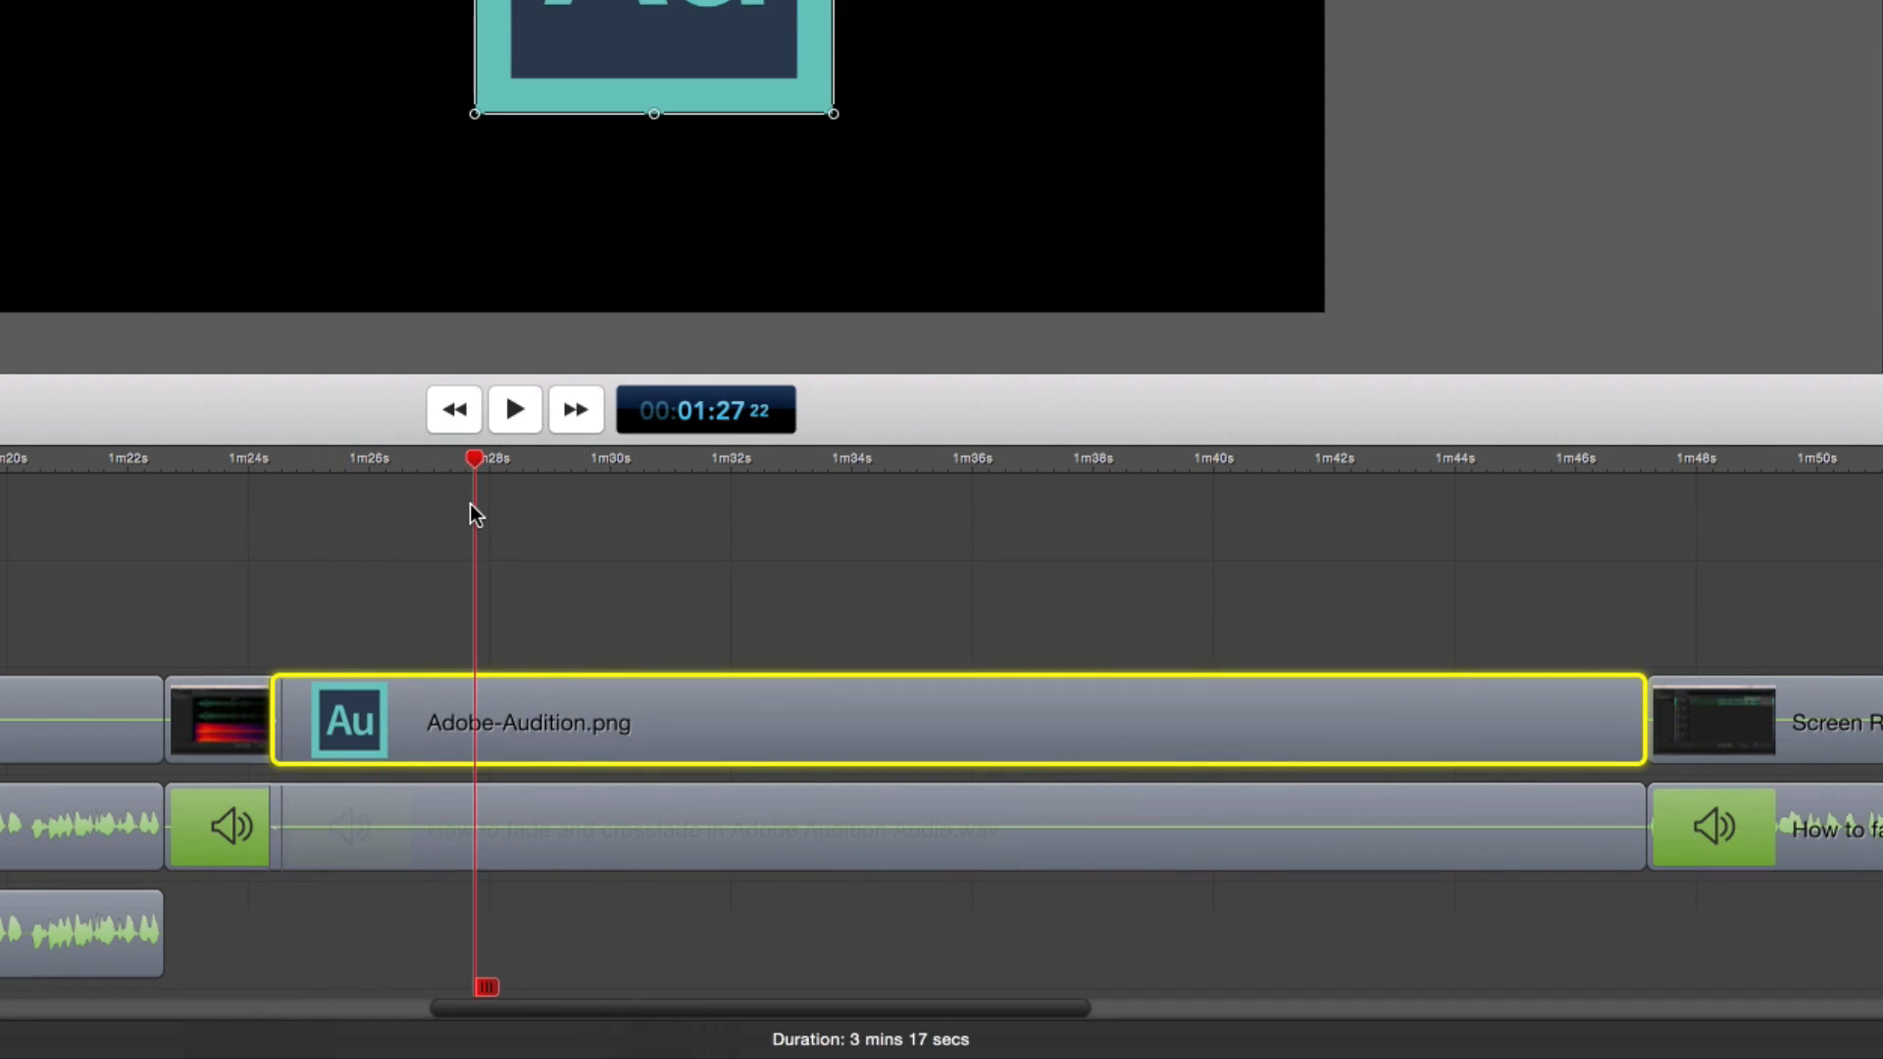